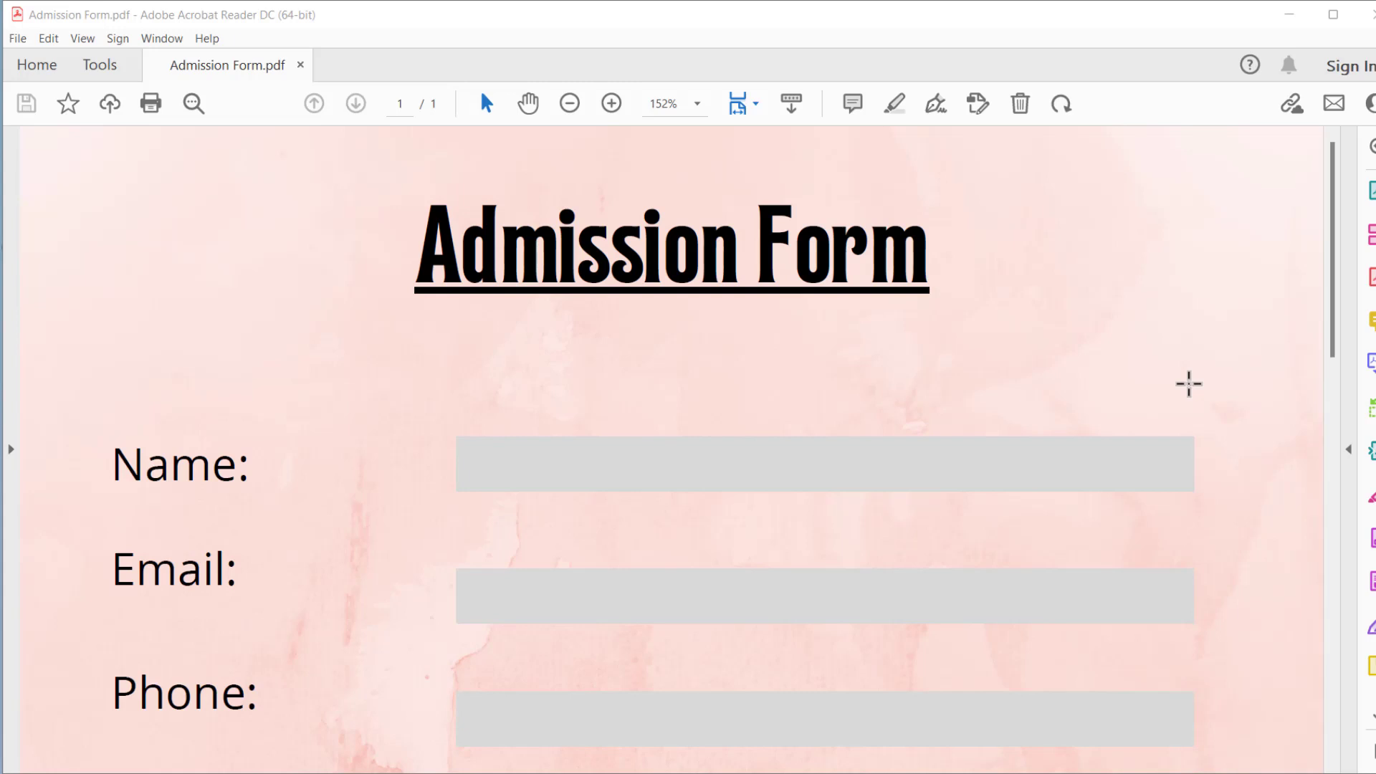
- Bring the Admission Form PDF into focus, select all its content, then clear the selection
click(1334, 231)
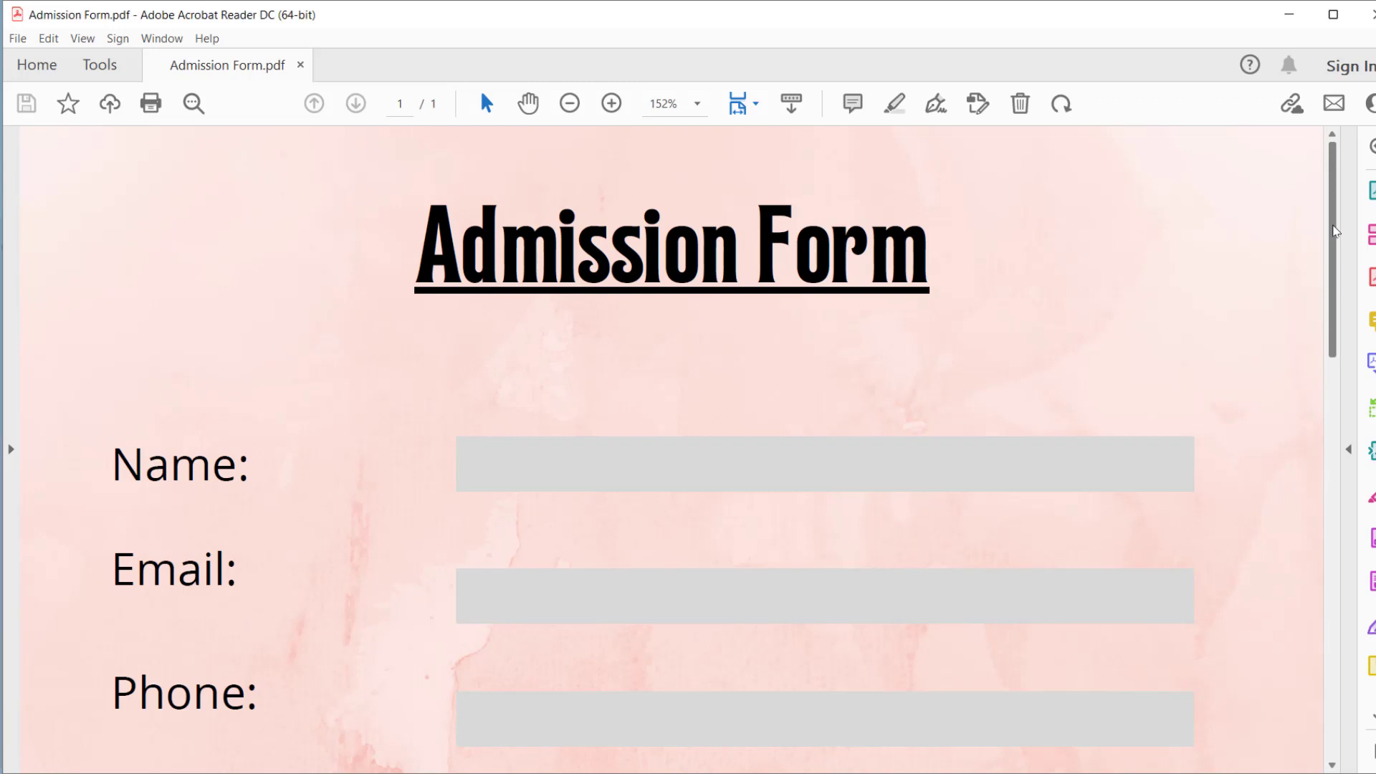
drag(1334, 231, 1336, 235)
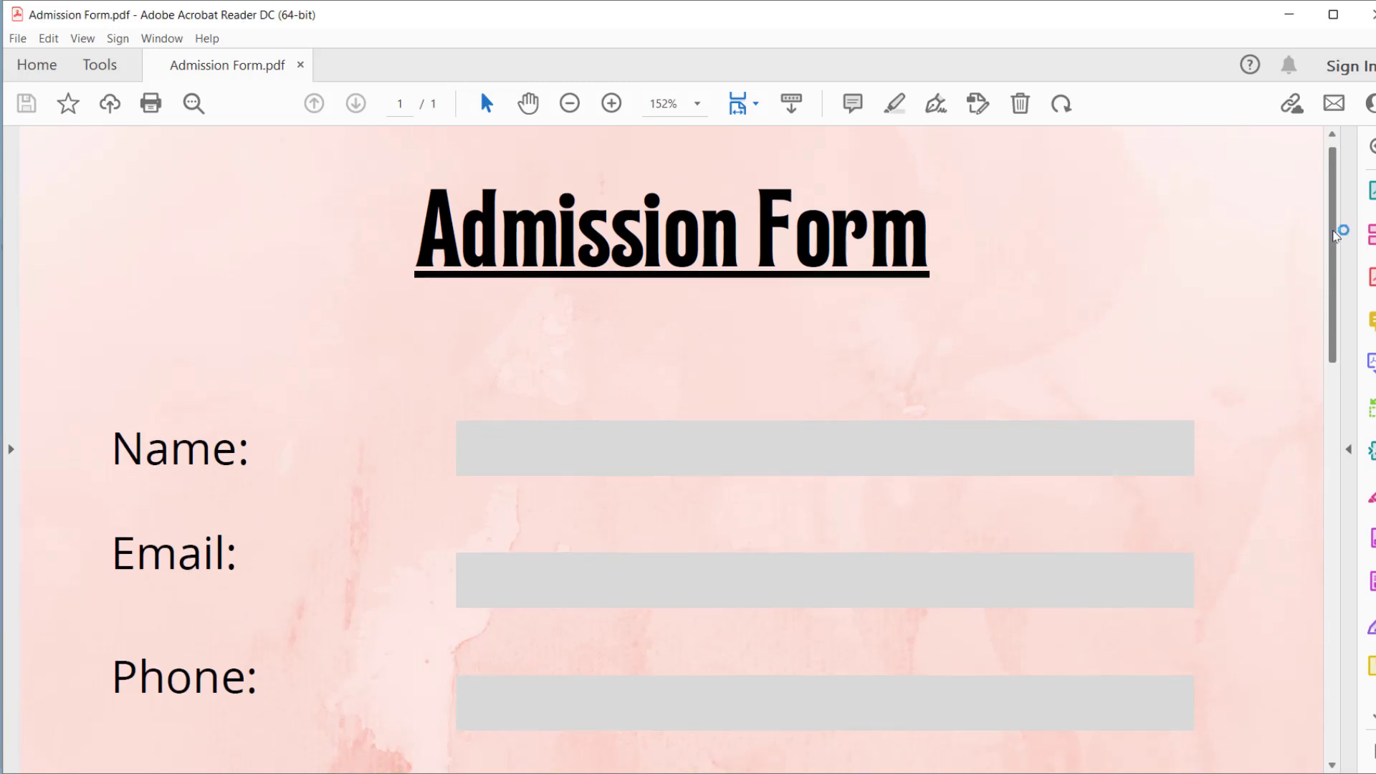
drag(1336, 235, 1335, 260)
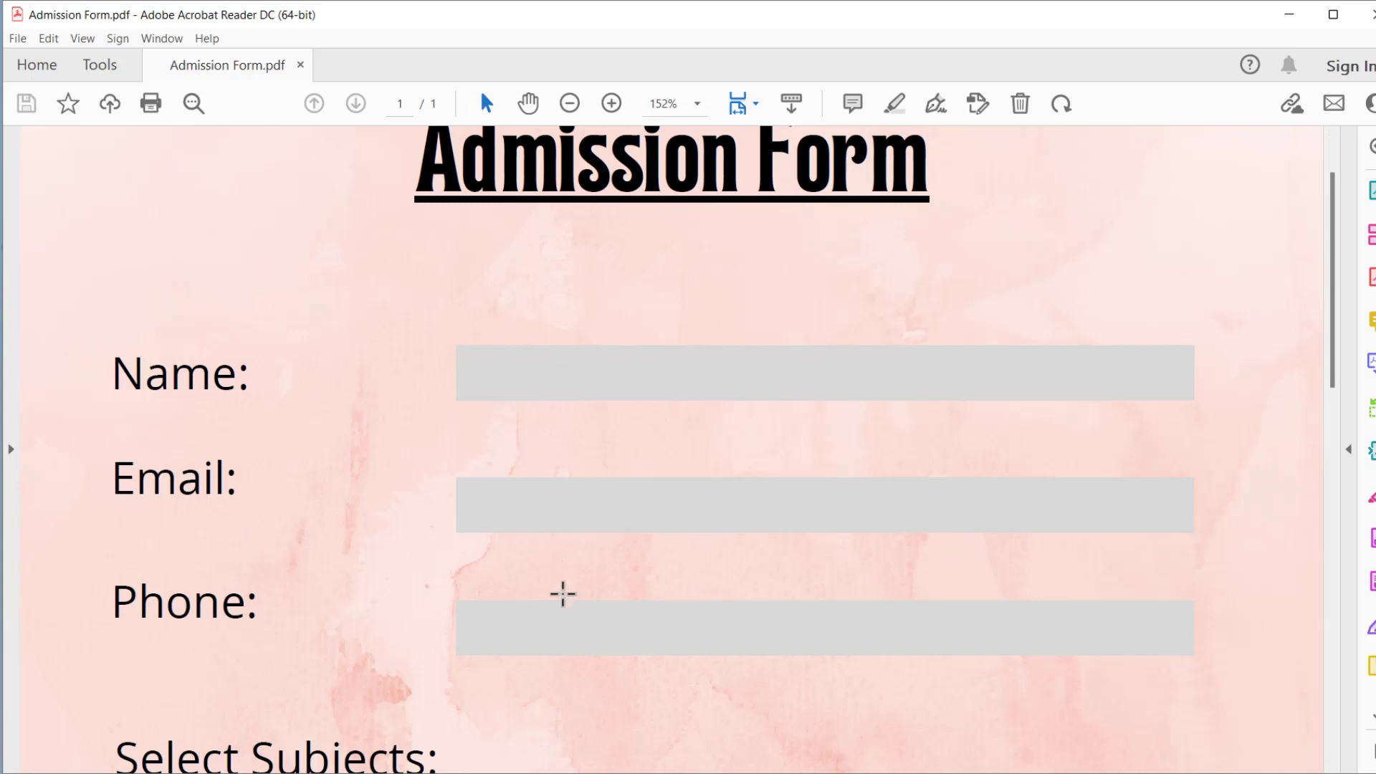
drag(1335, 268, 1314, 236)
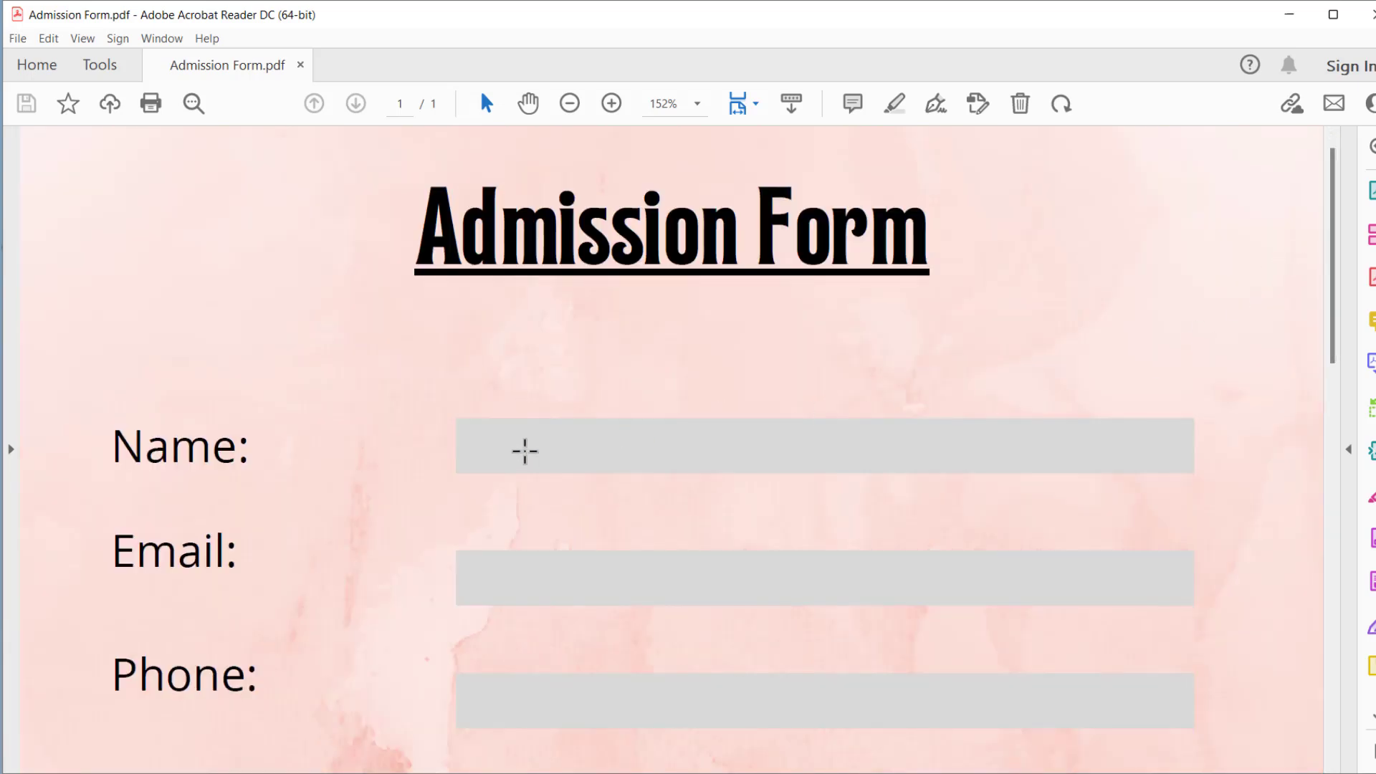
key(ctrl+a)
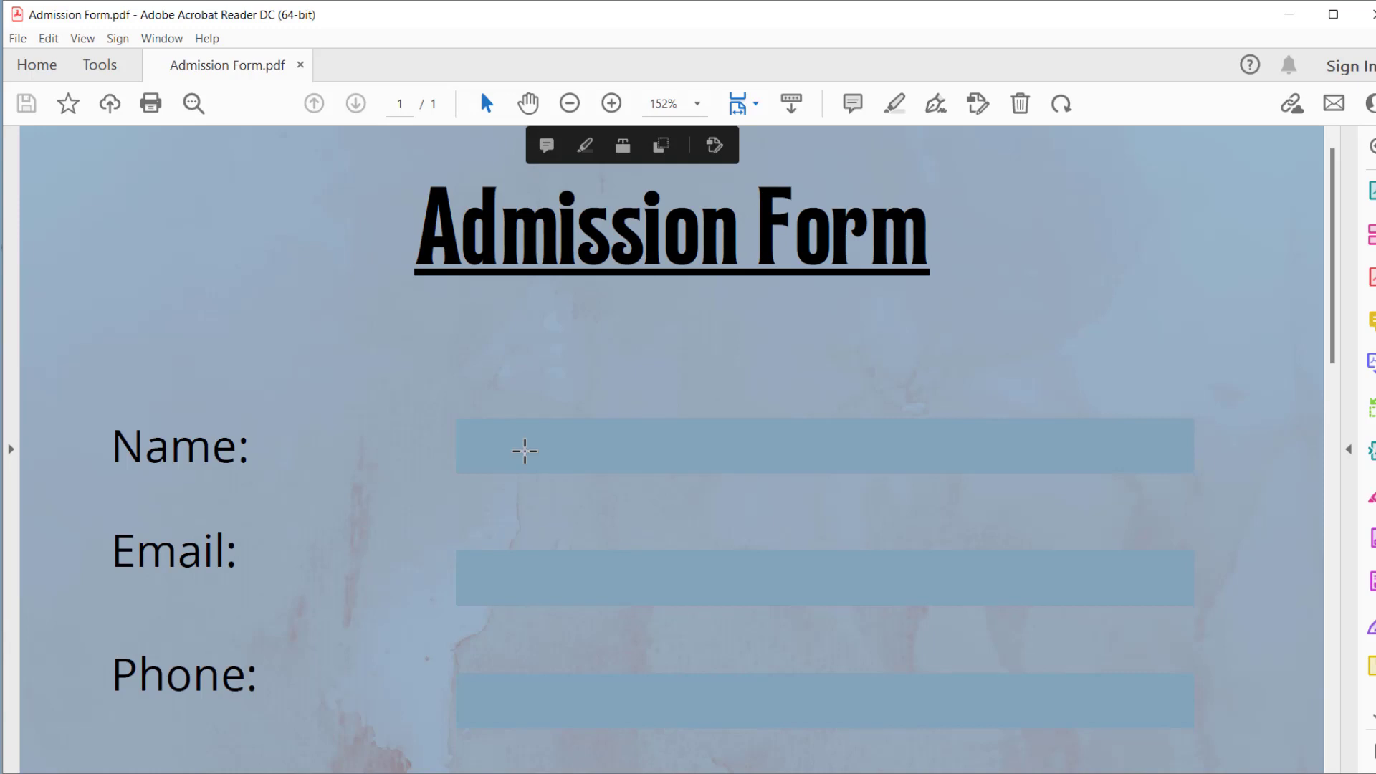
click(524, 450)
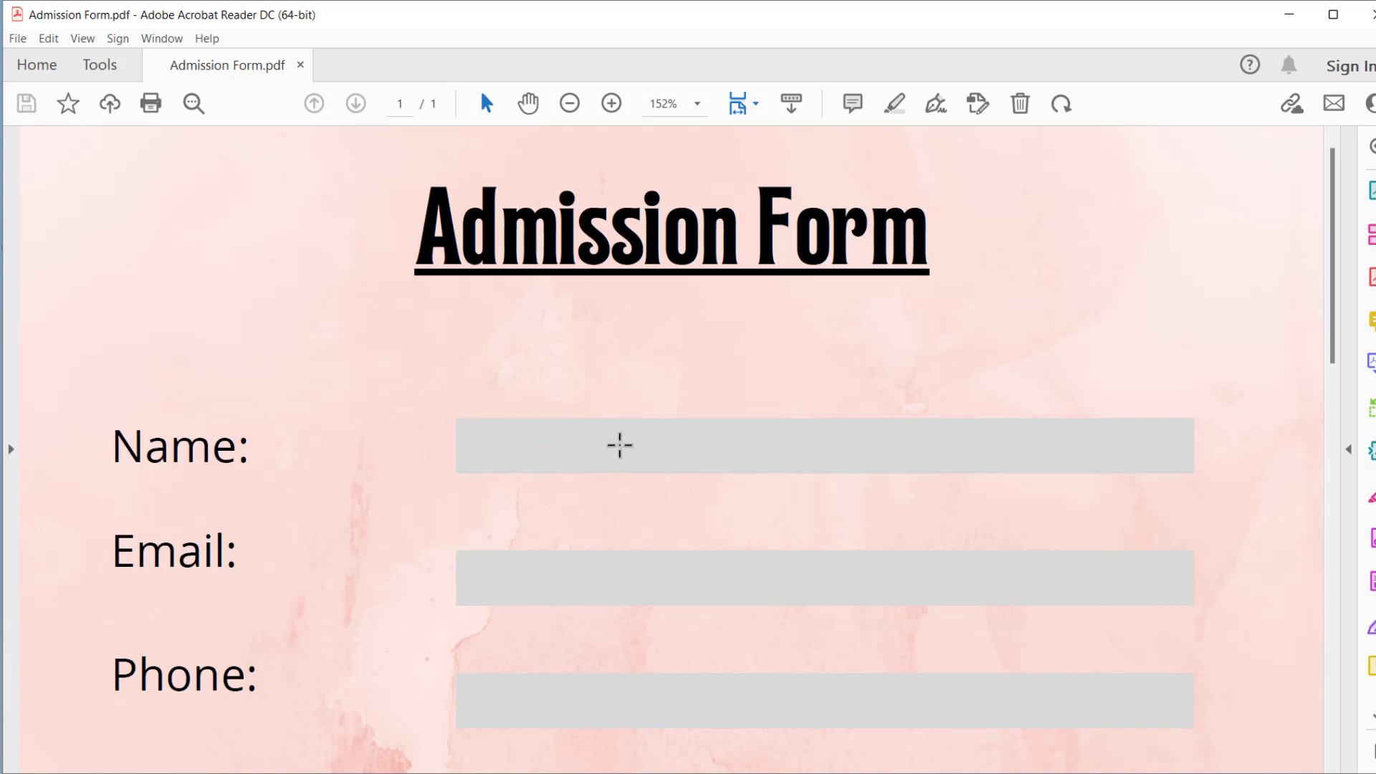
- Scroll down through the form to Date of Submission and back to the top
scroll(620, 445, down, 6)
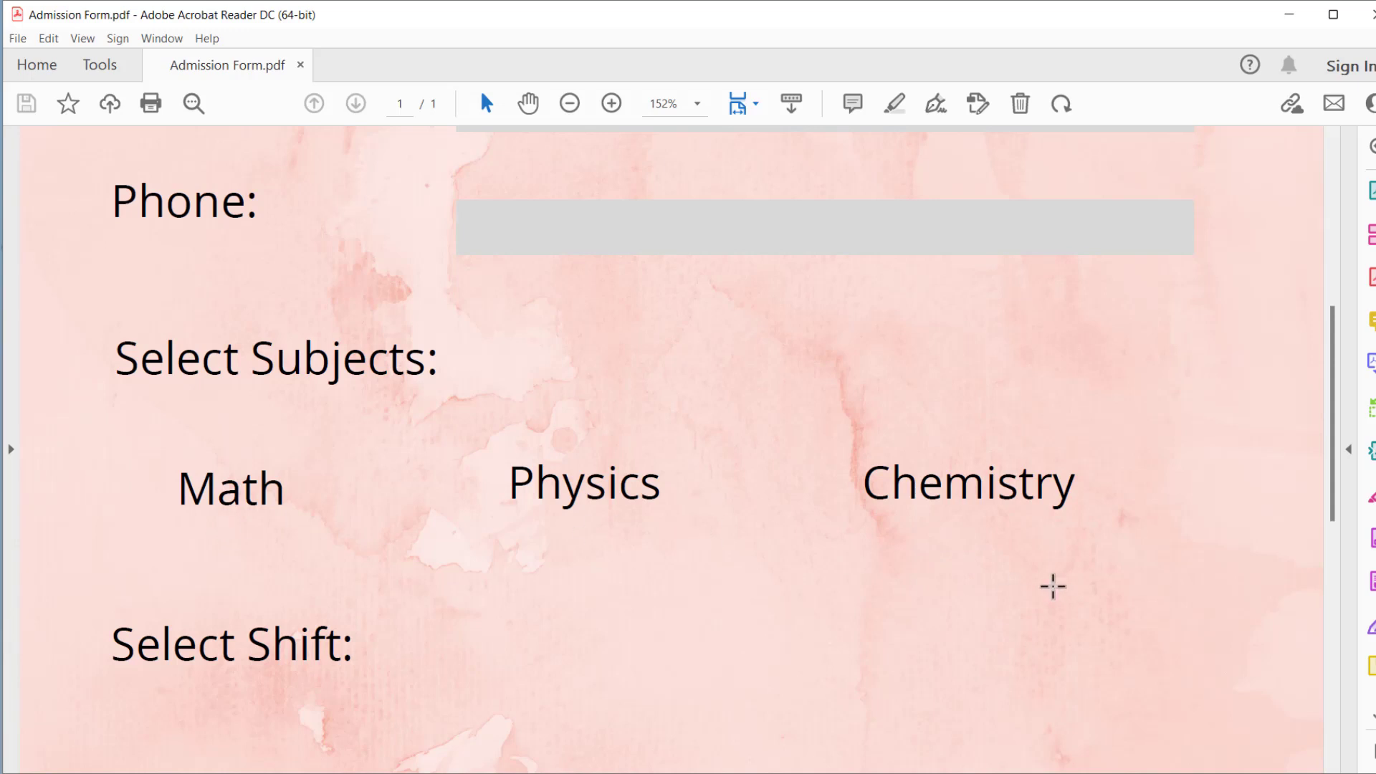
scroll(377, 362, down, 4)
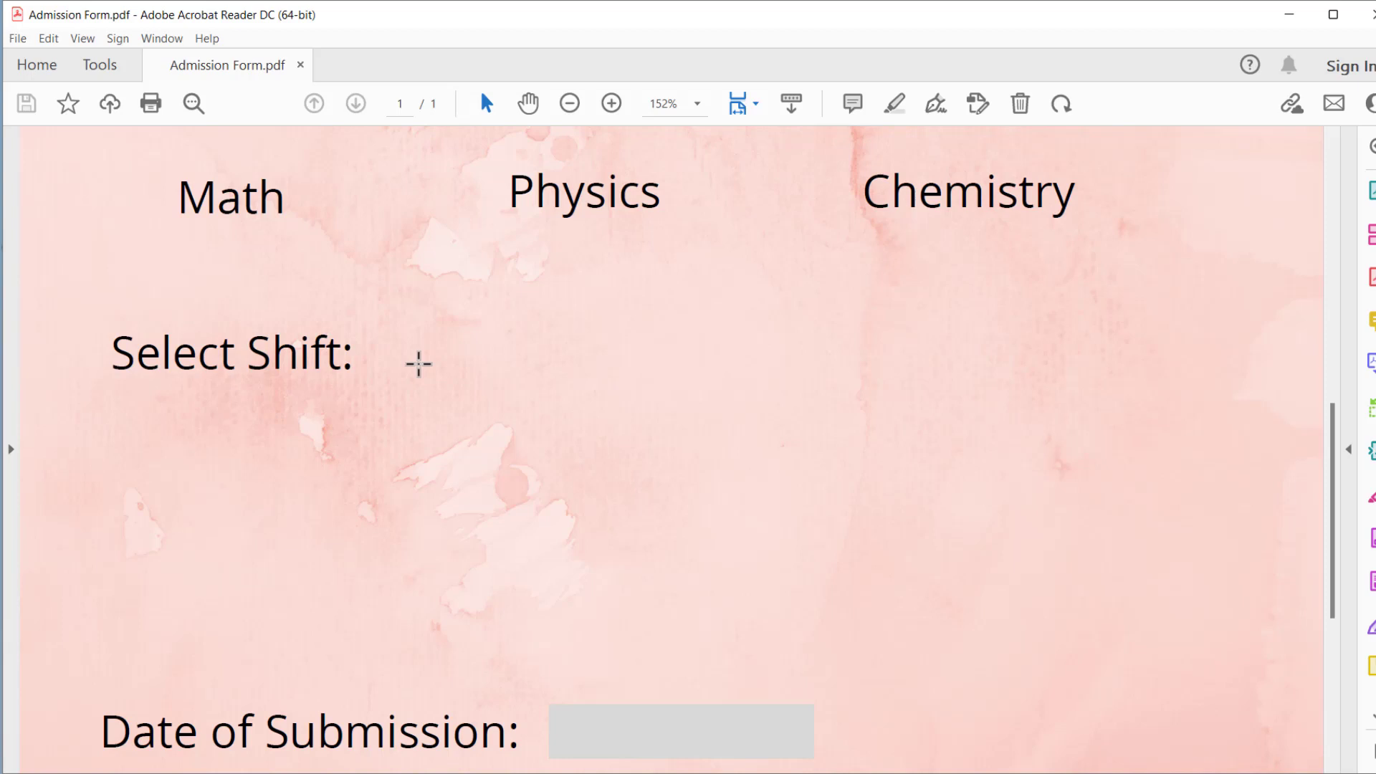
scroll(694, 384, up, 10)
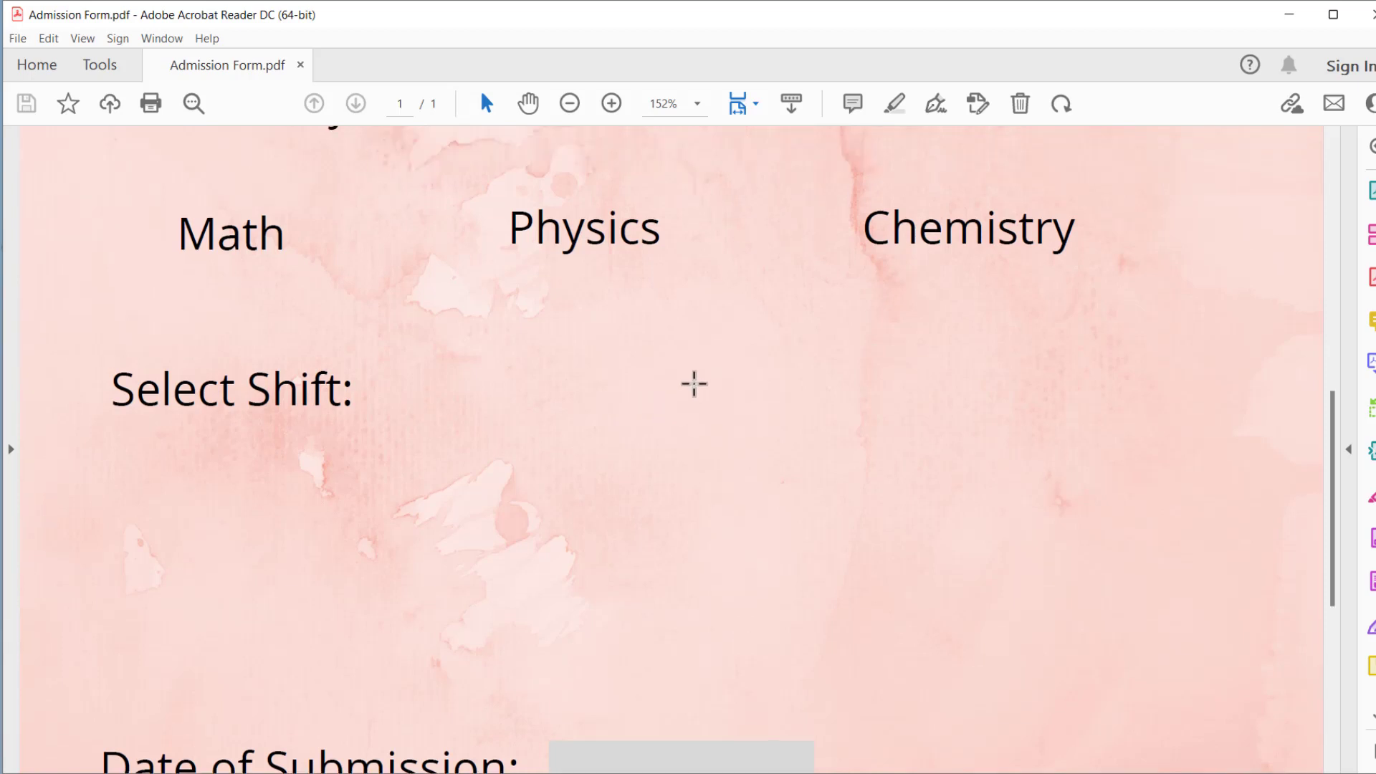
scroll(694, 384, up, 2)
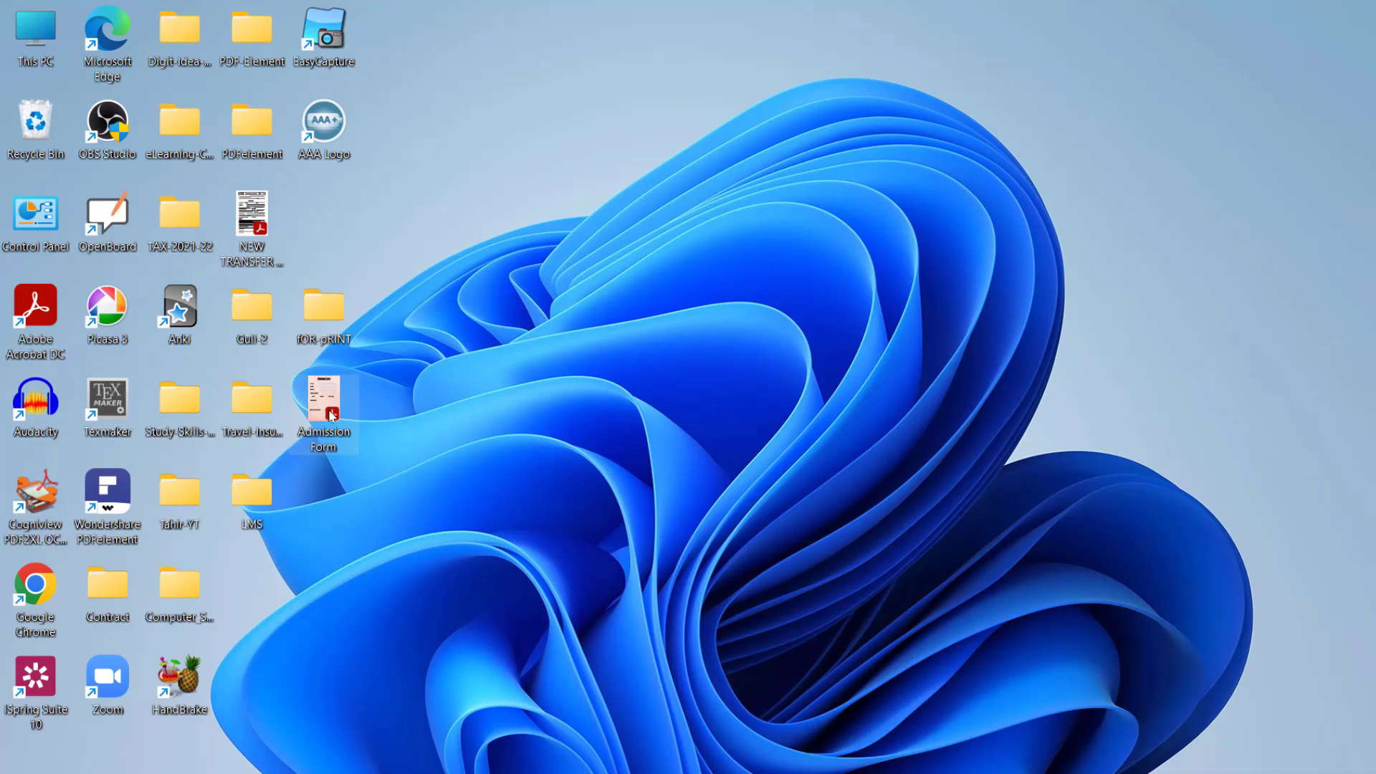
- Open the browser and go to the Sejda website
click(445, 60)
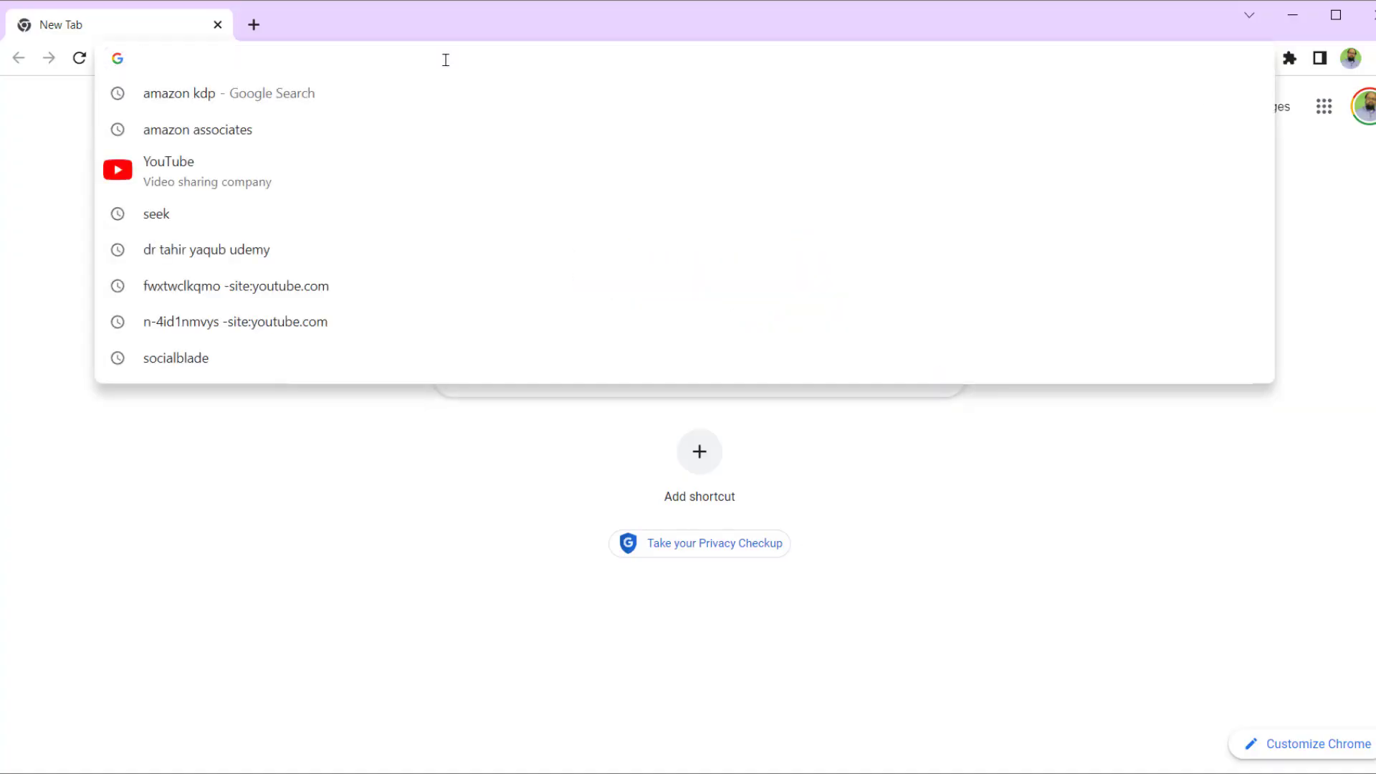
text(sejda.com)
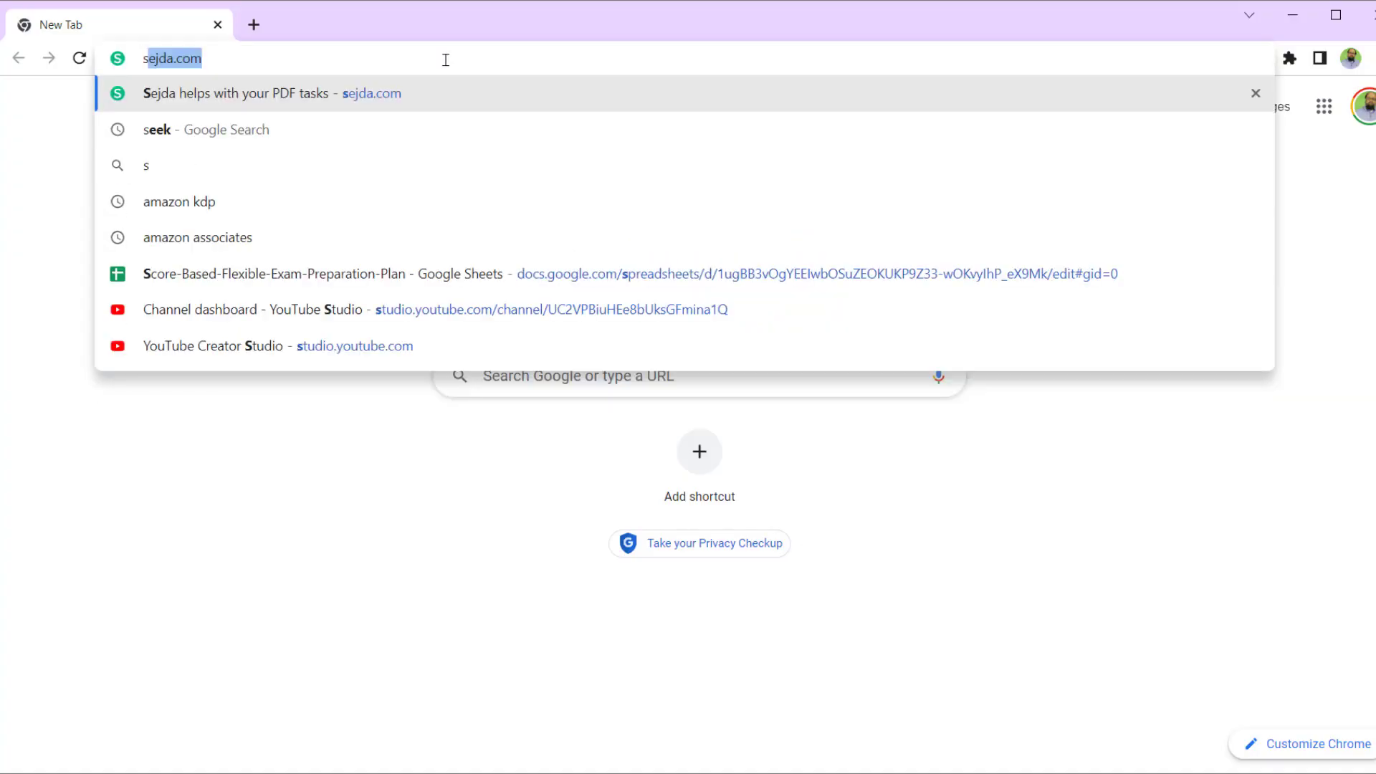
key(Return)
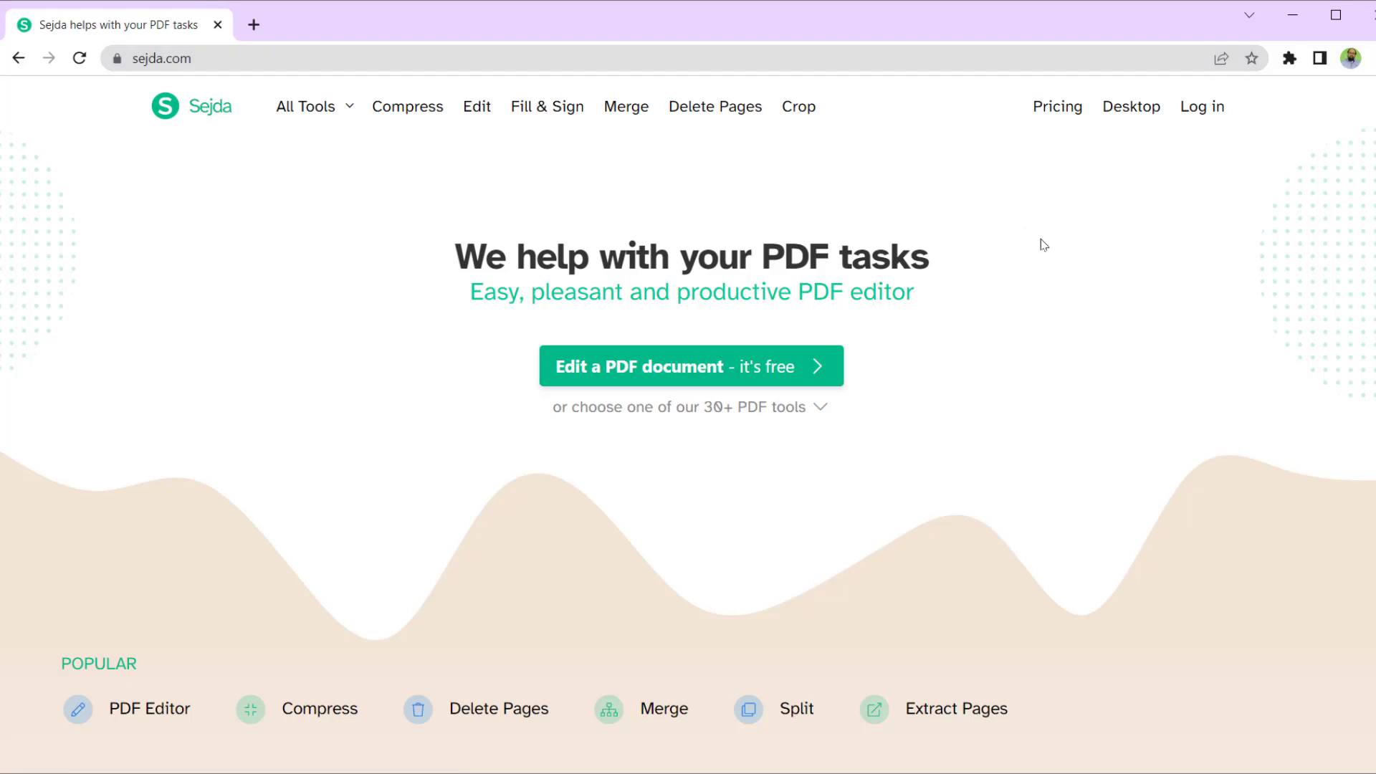
- Upload the Admission Form PDF into Sejda's Create Forms tool from All Tools
click(349, 113)
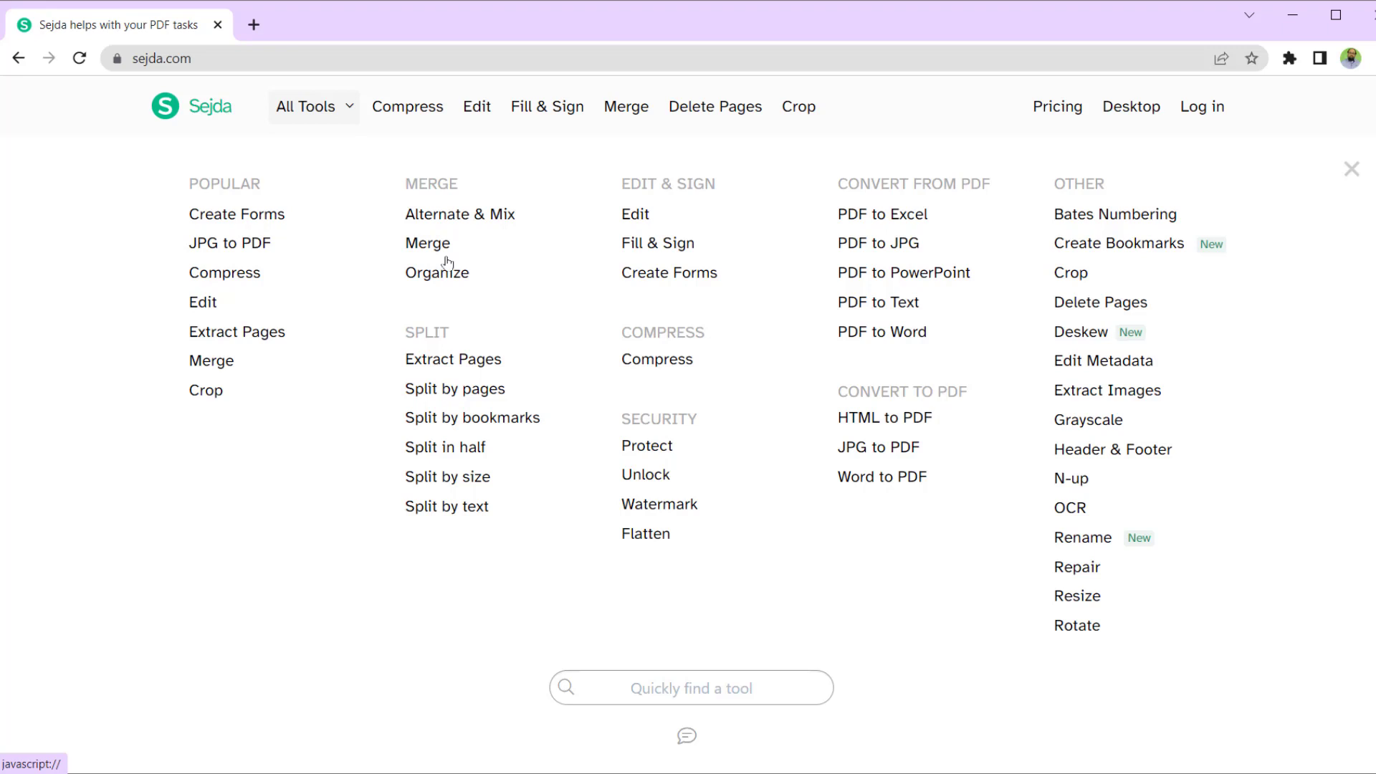
click(661, 279)
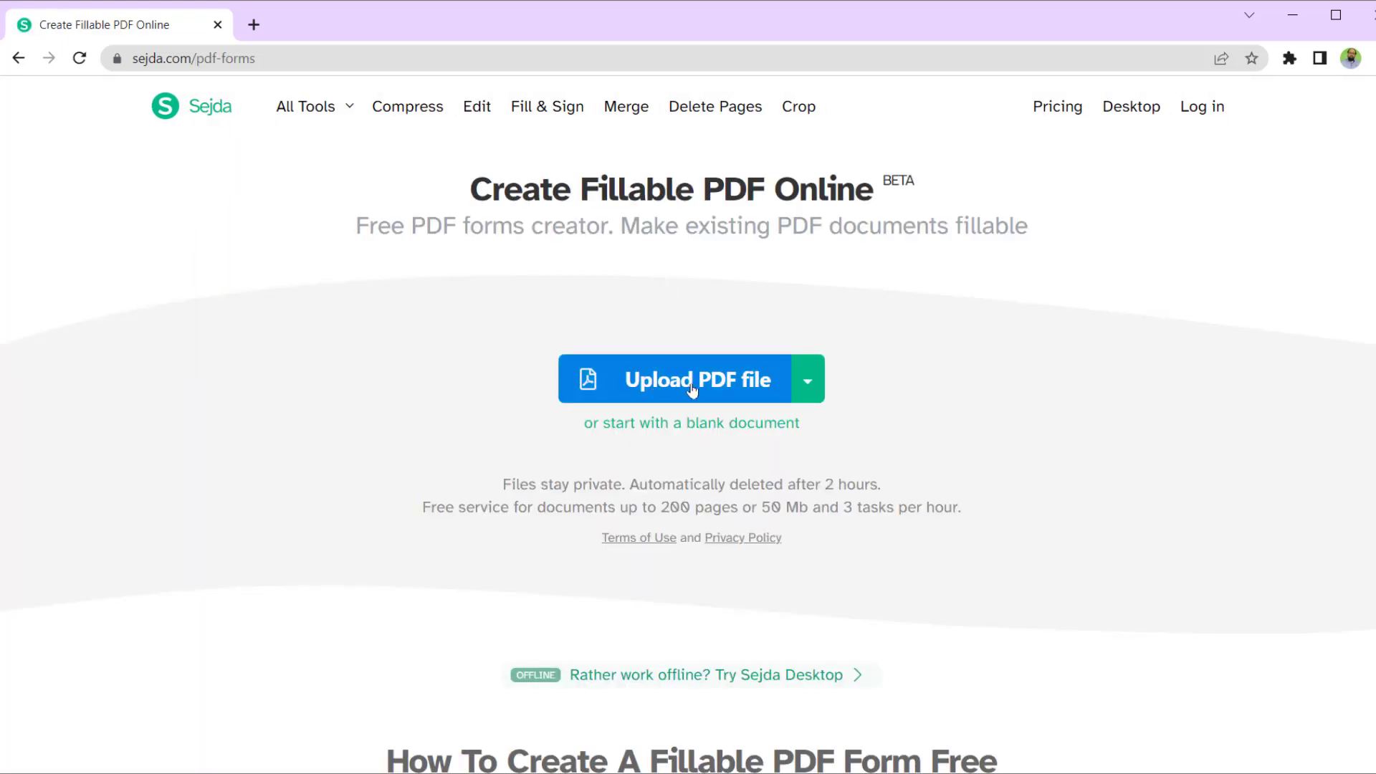
click(692, 389)
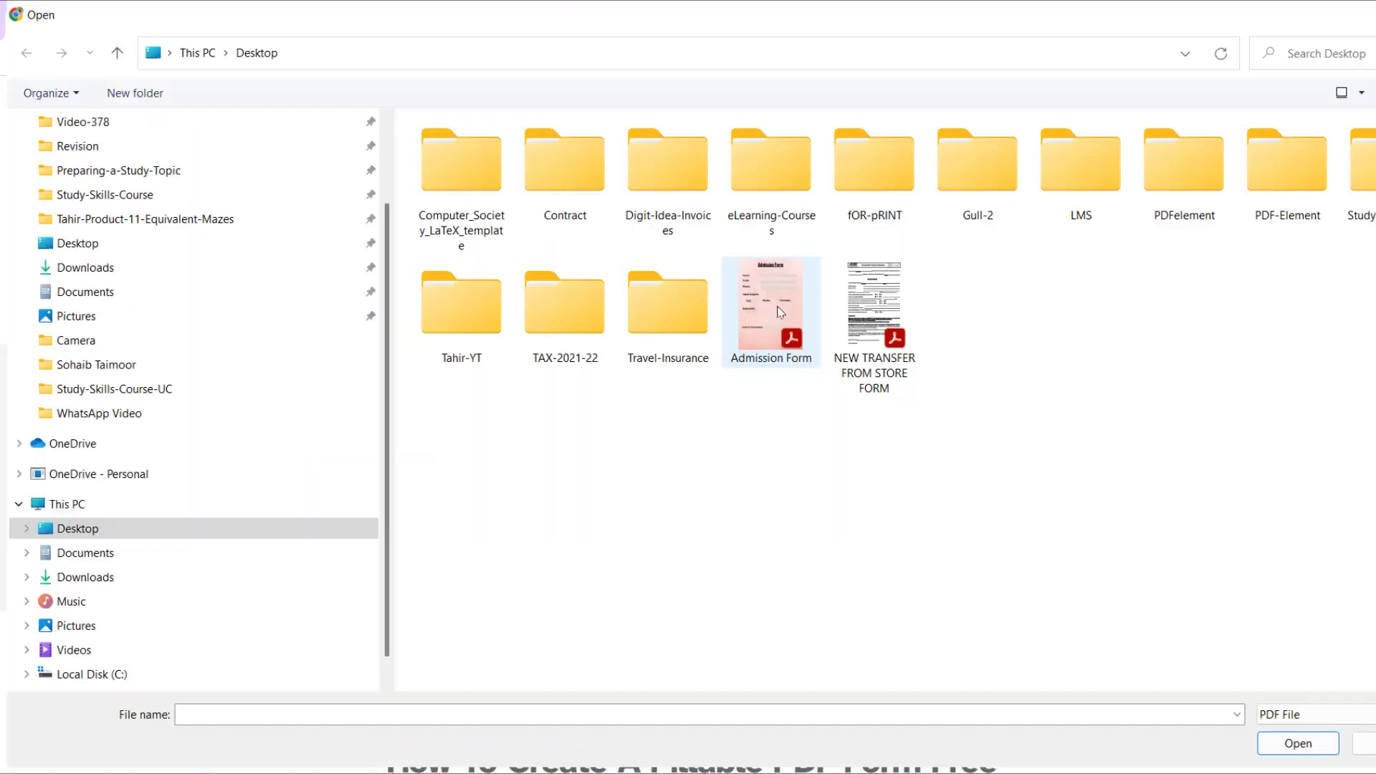
click(781, 311)
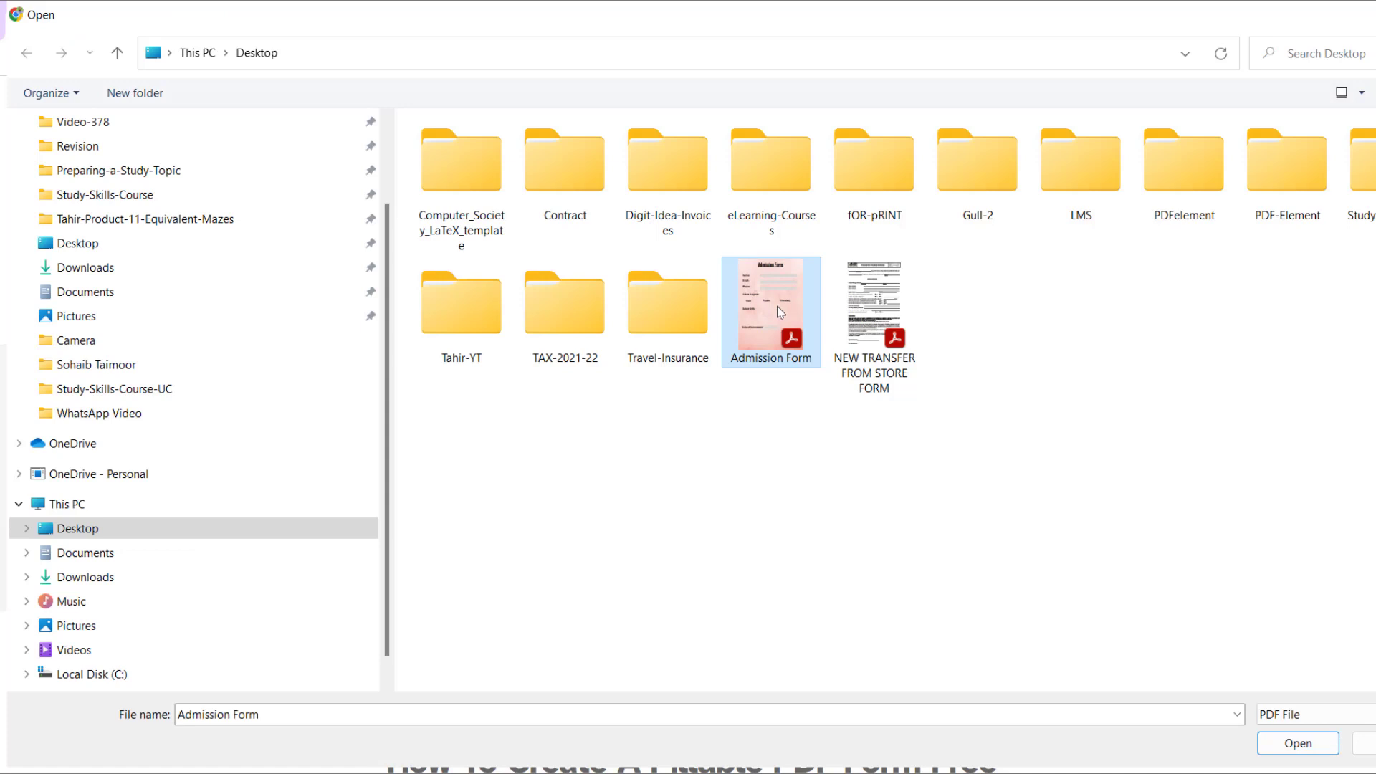
click(1297, 743)
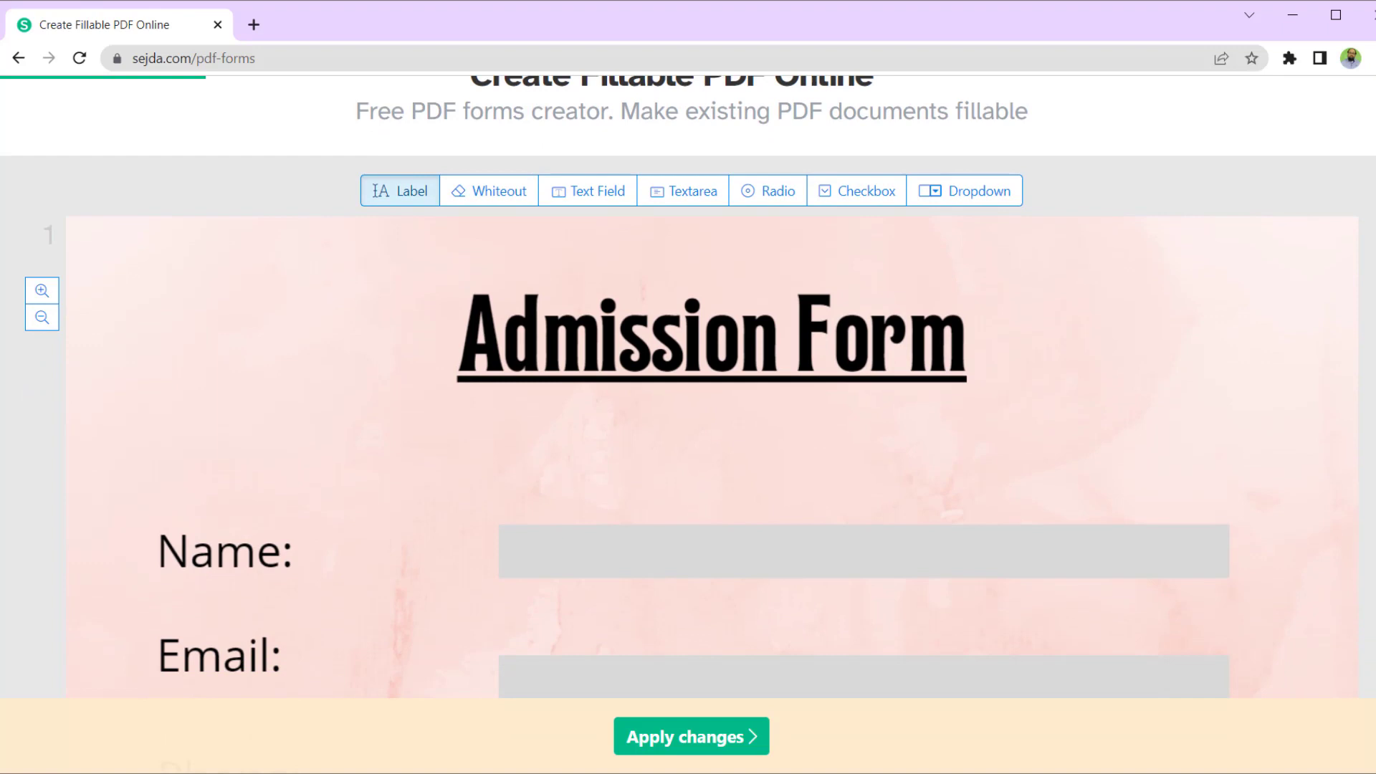
scroll(1360, 347, down, 10)
scroll(1326, 506, down, 2)
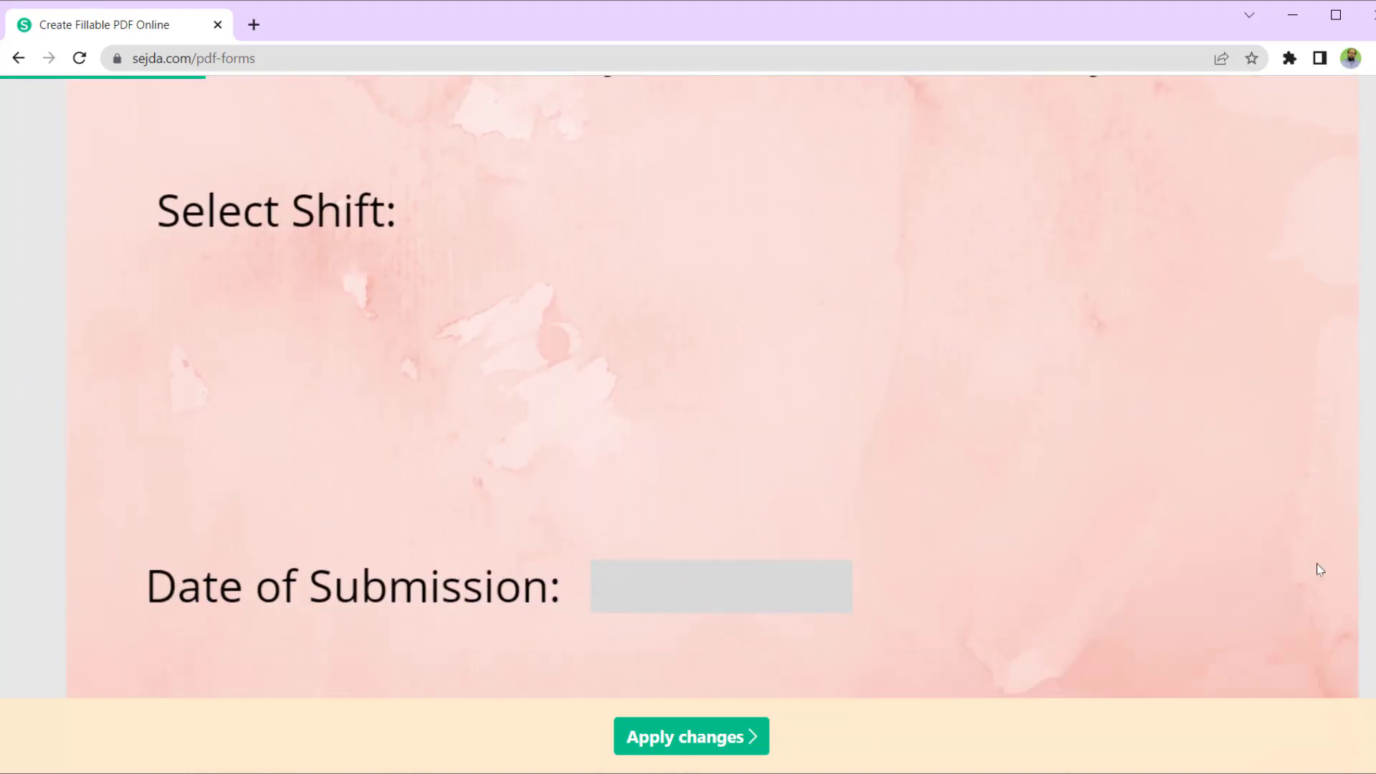
scroll(1314, 568, up, 15)
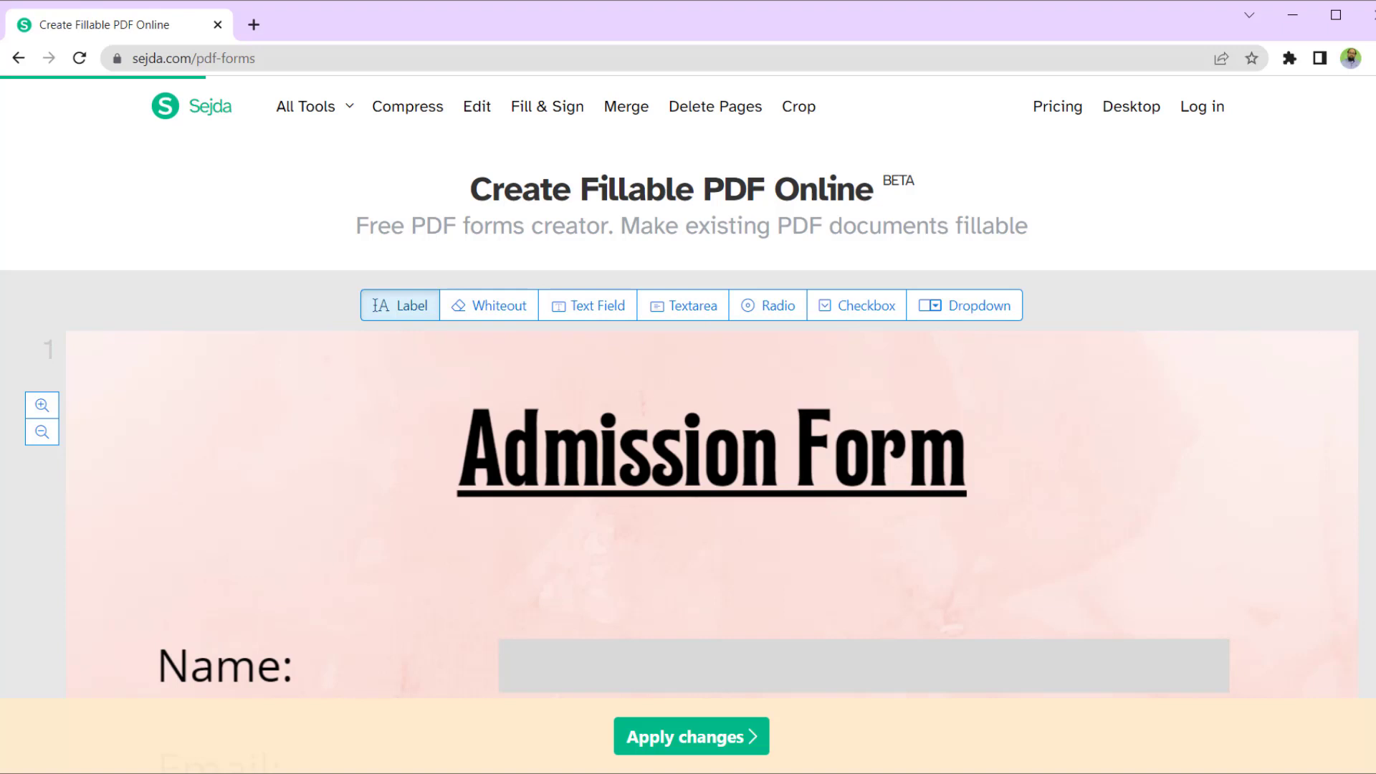
scroll(819, 454, down, 3)
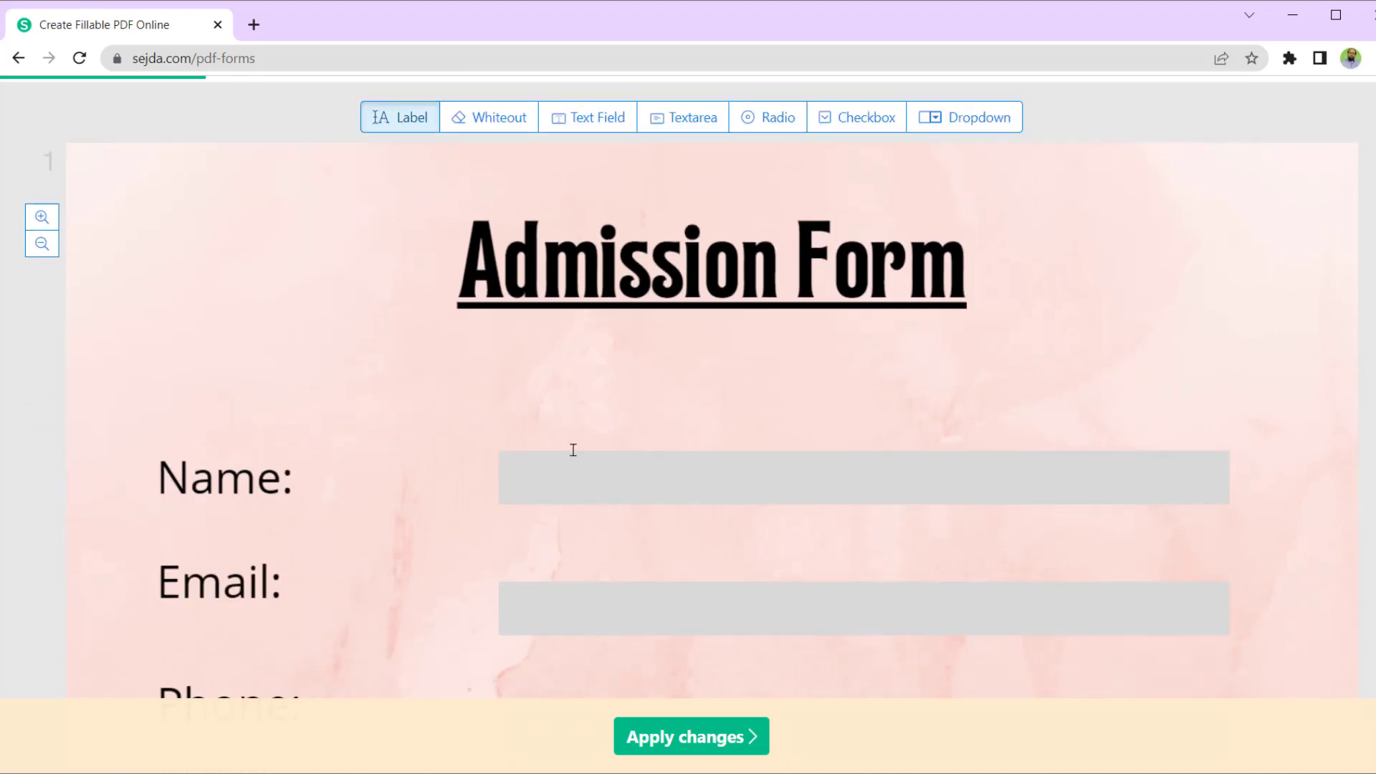
- Add a text field stretched across the full width of the grey Name box
click(602, 123)
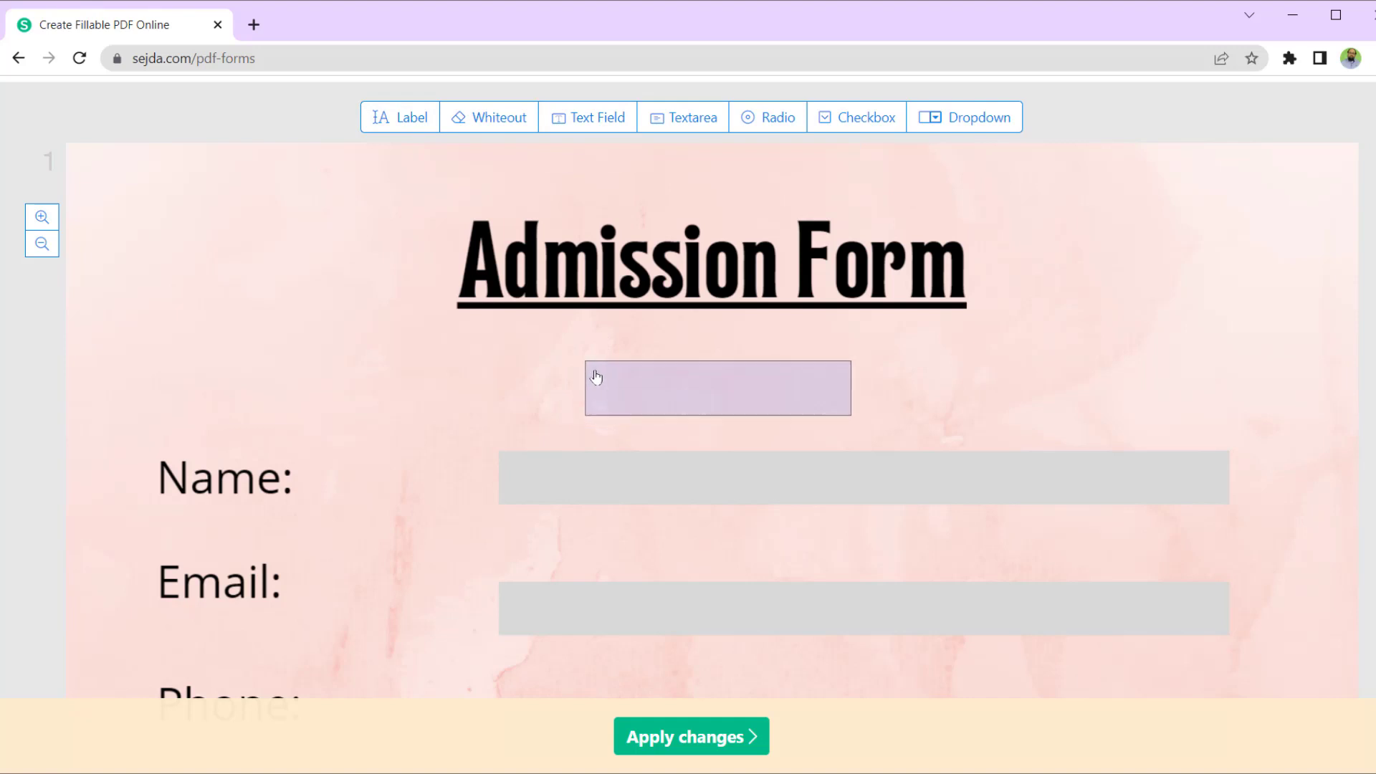
click(596, 375)
drag(595, 376, 497, 476)
drag(778, 477, 1232, 474)
- Add a text field on the Email box and a duplicate of it aligned on the Phone box
click(587, 117)
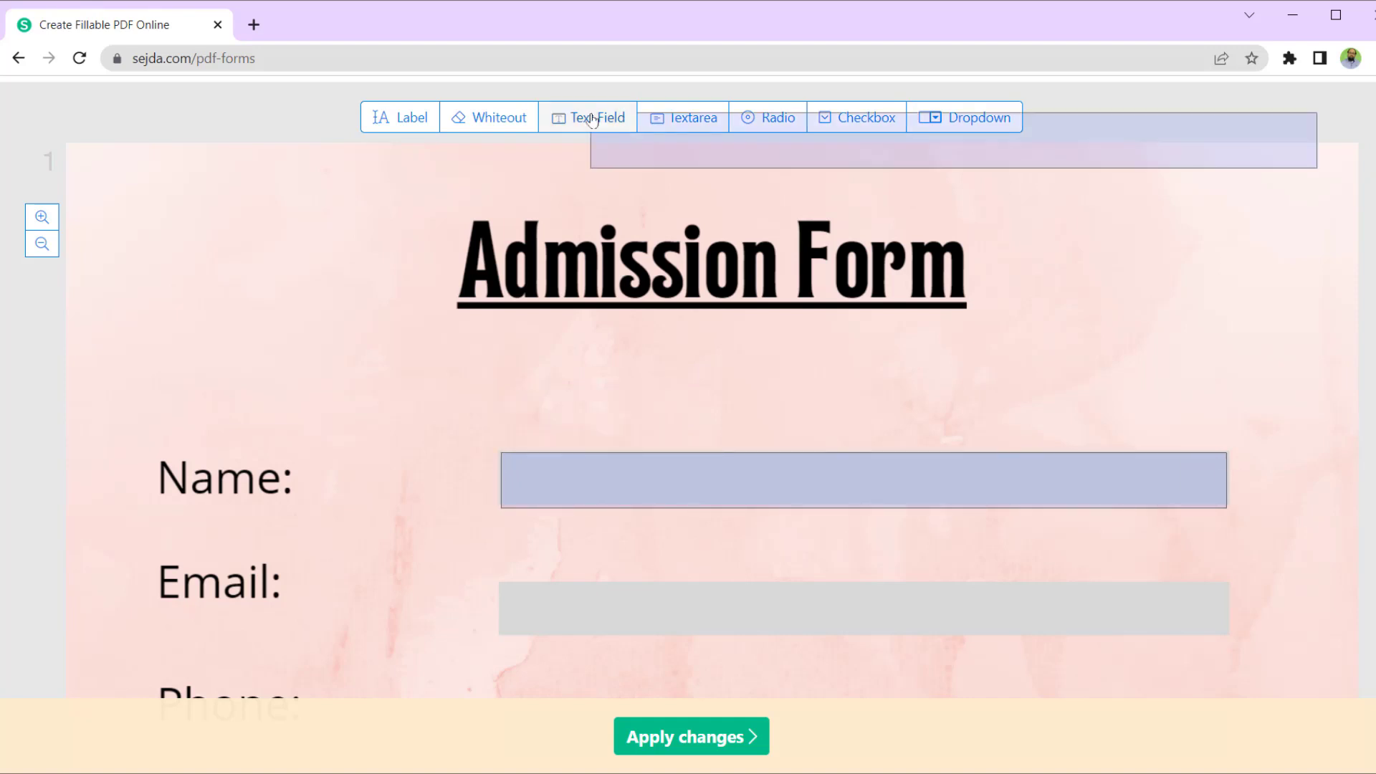
click(511, 598)
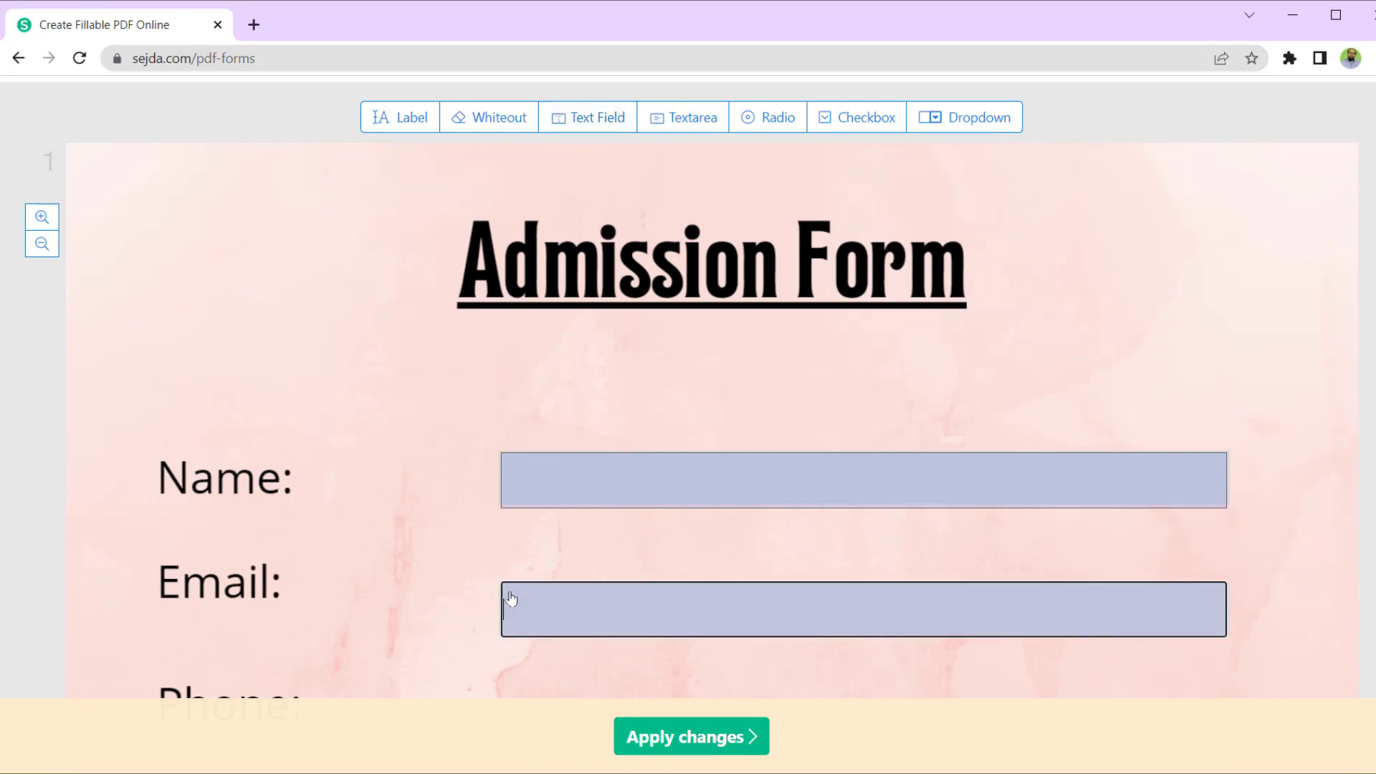
scroll(513, 600, down, 4)
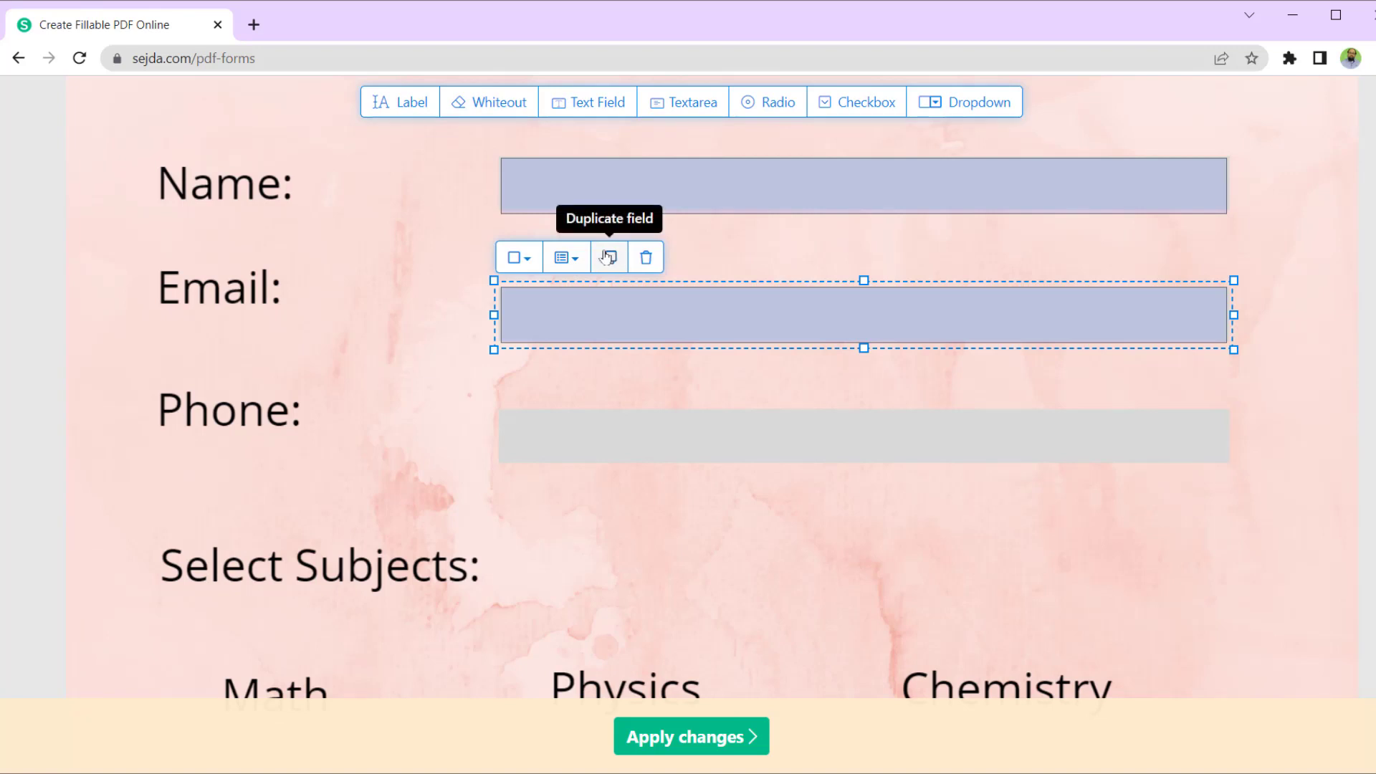
click(608, 256)
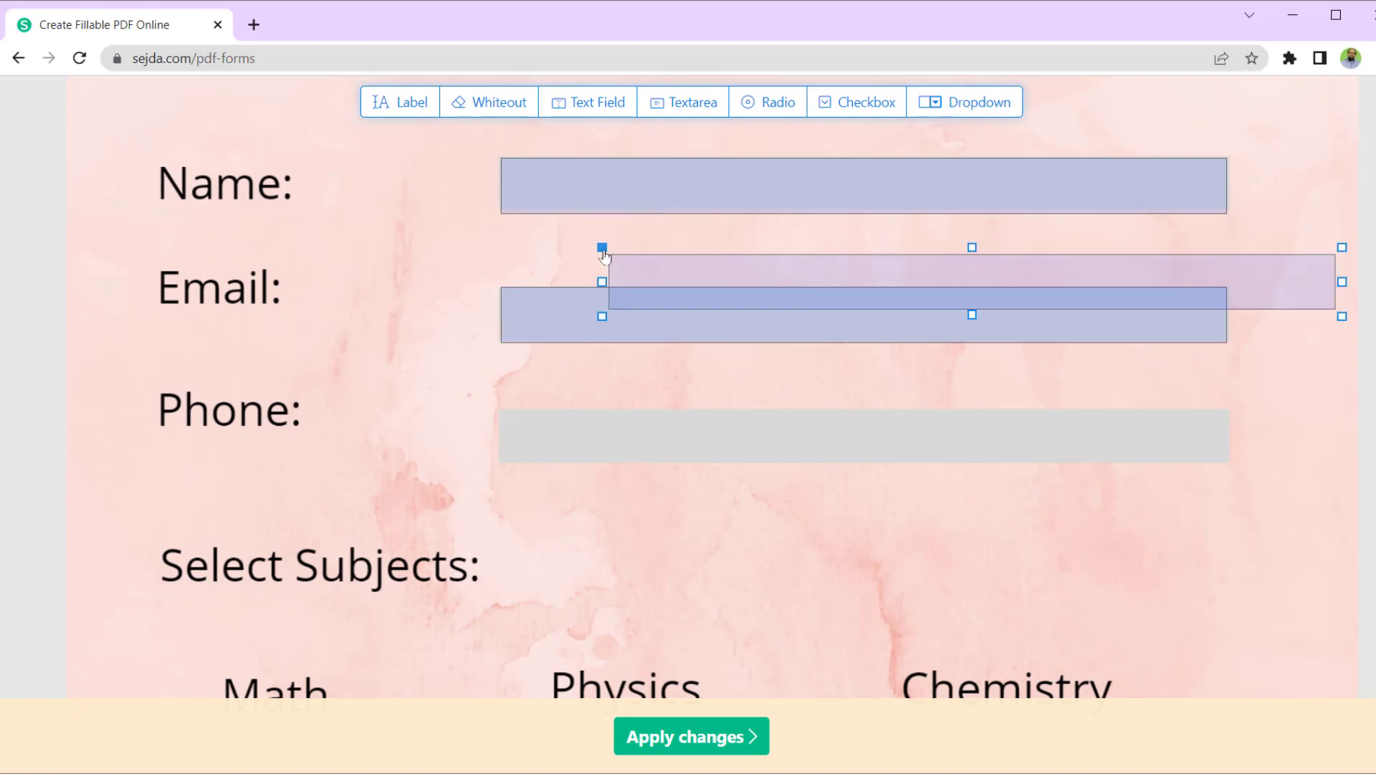
click(503, 424)
drag(845, 409, 849, 407)
- Place a checkbox under Math, then duplicate it under Physics and Chemistry
click(849, 407)
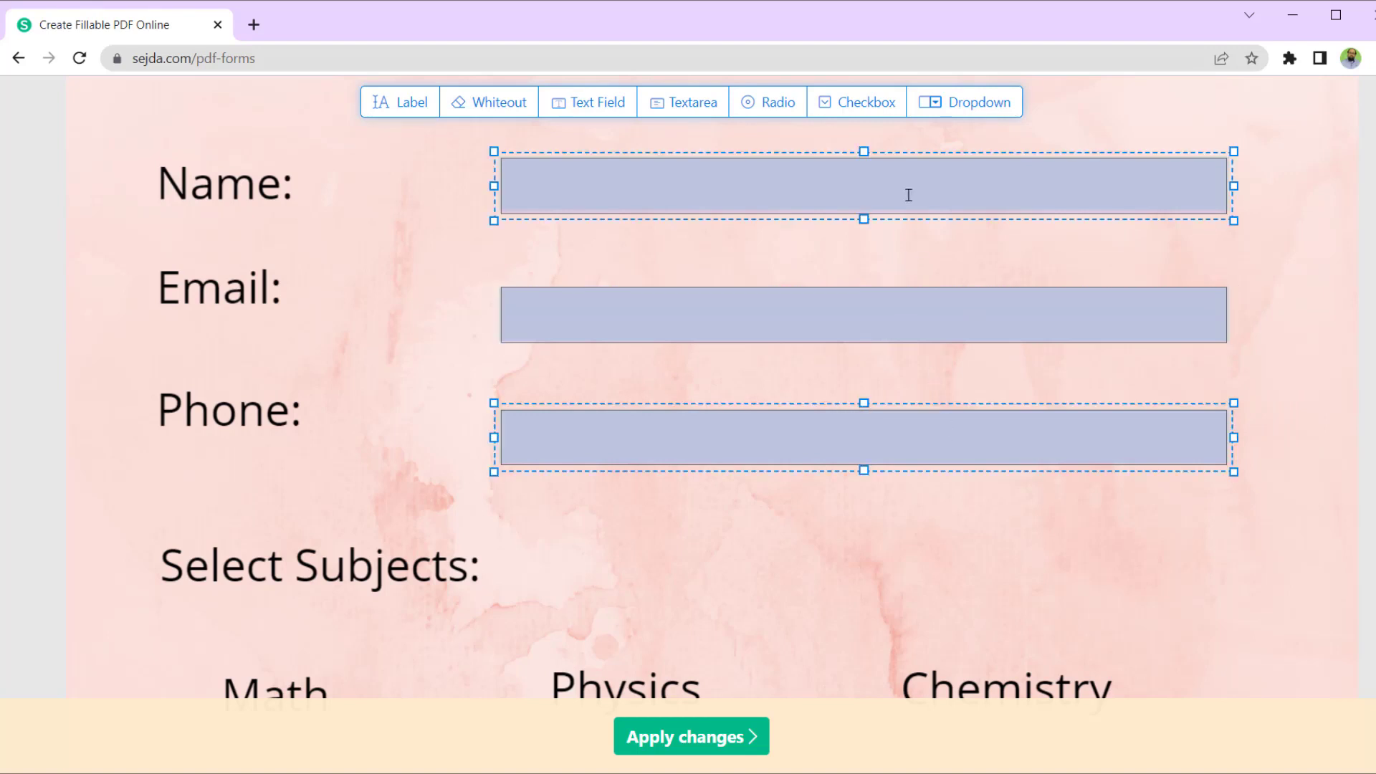
click(859, 110)
scroll(272, 380, down, 5)
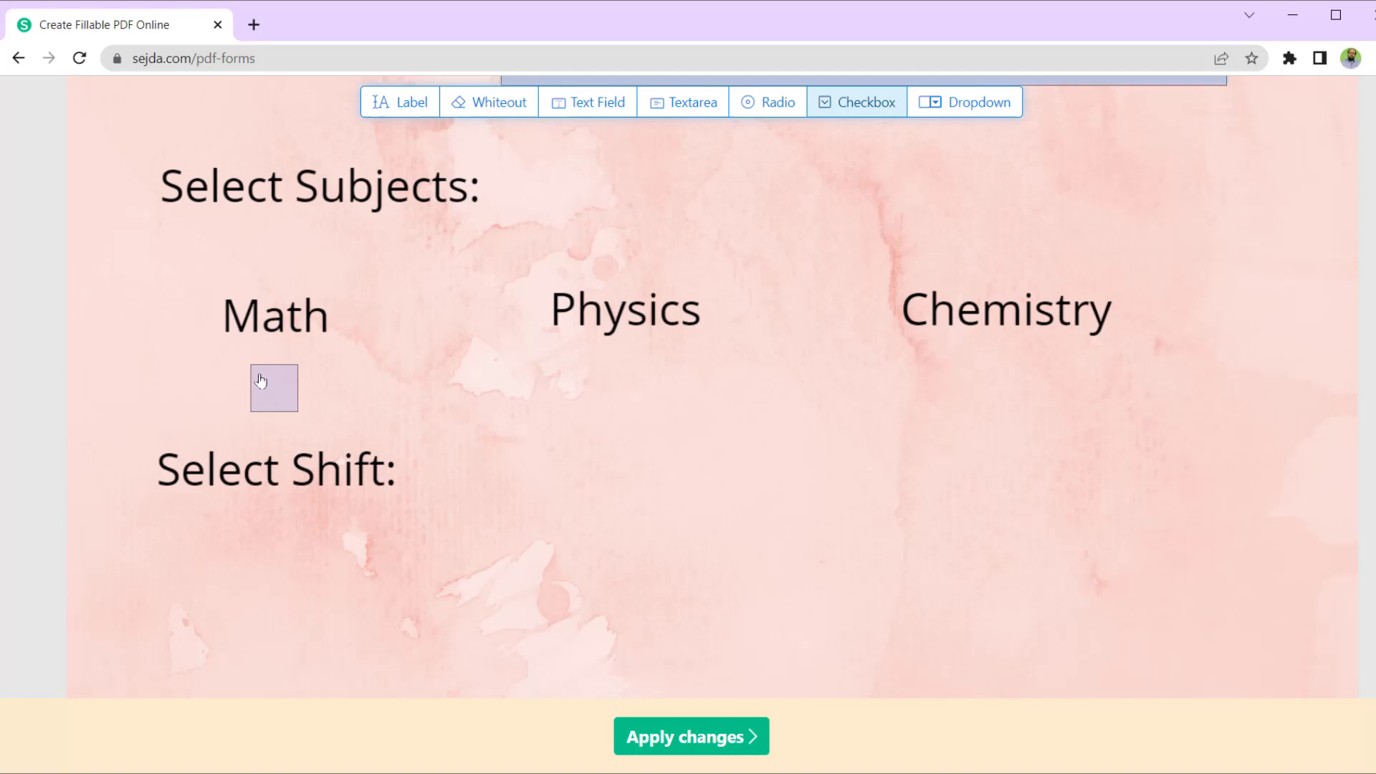
click(260, 381)
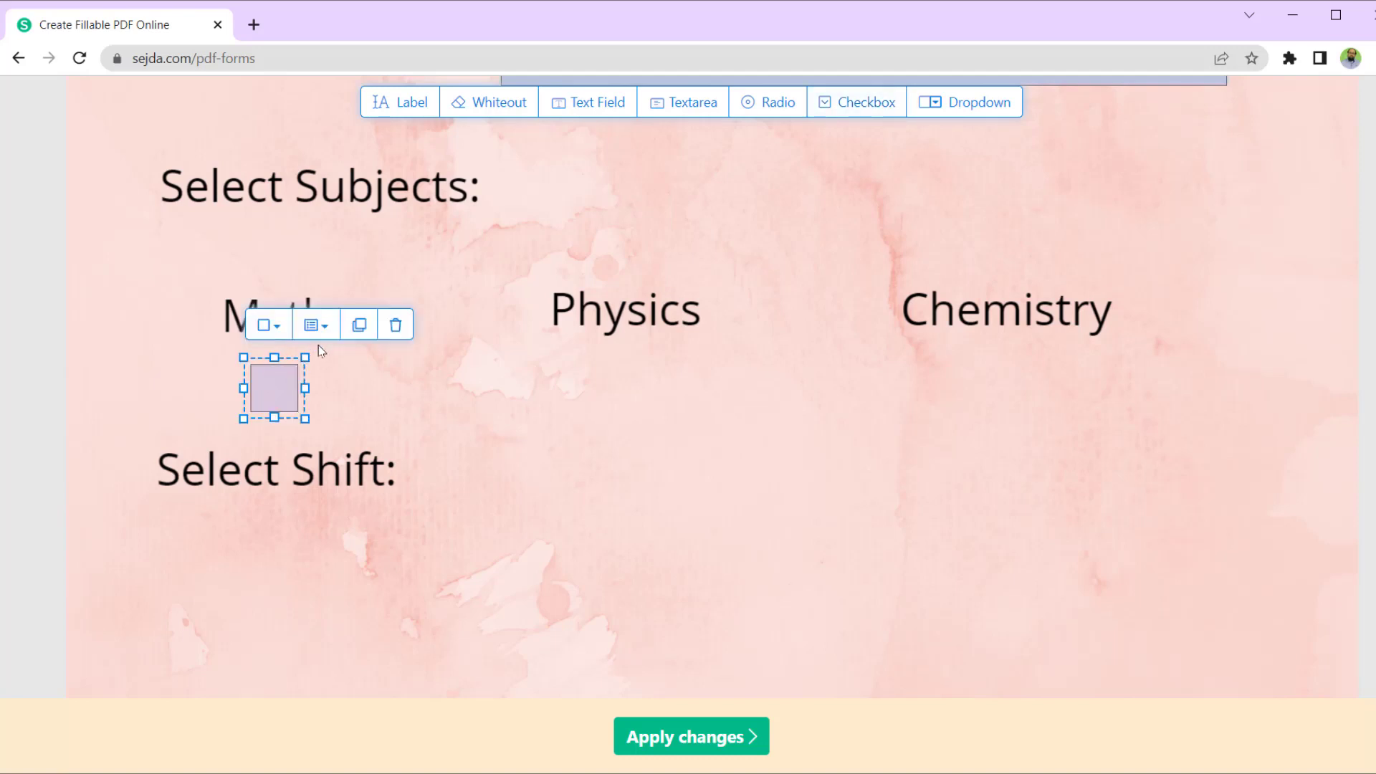
click(359, 324)
drag(354, 328, 602, 380)
key(ctrl+d)
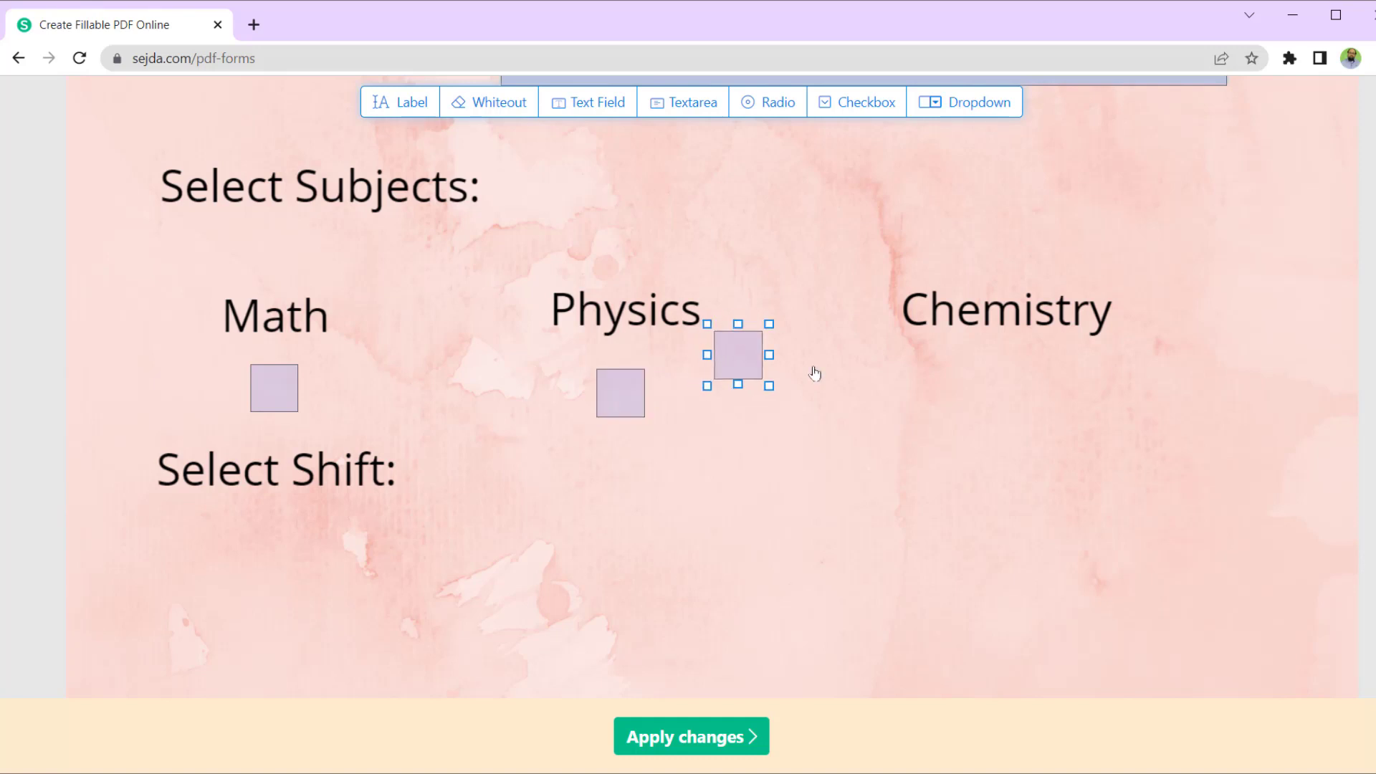
drag(814, 372, 984, 379)
scroll(944, 416, up, 1)
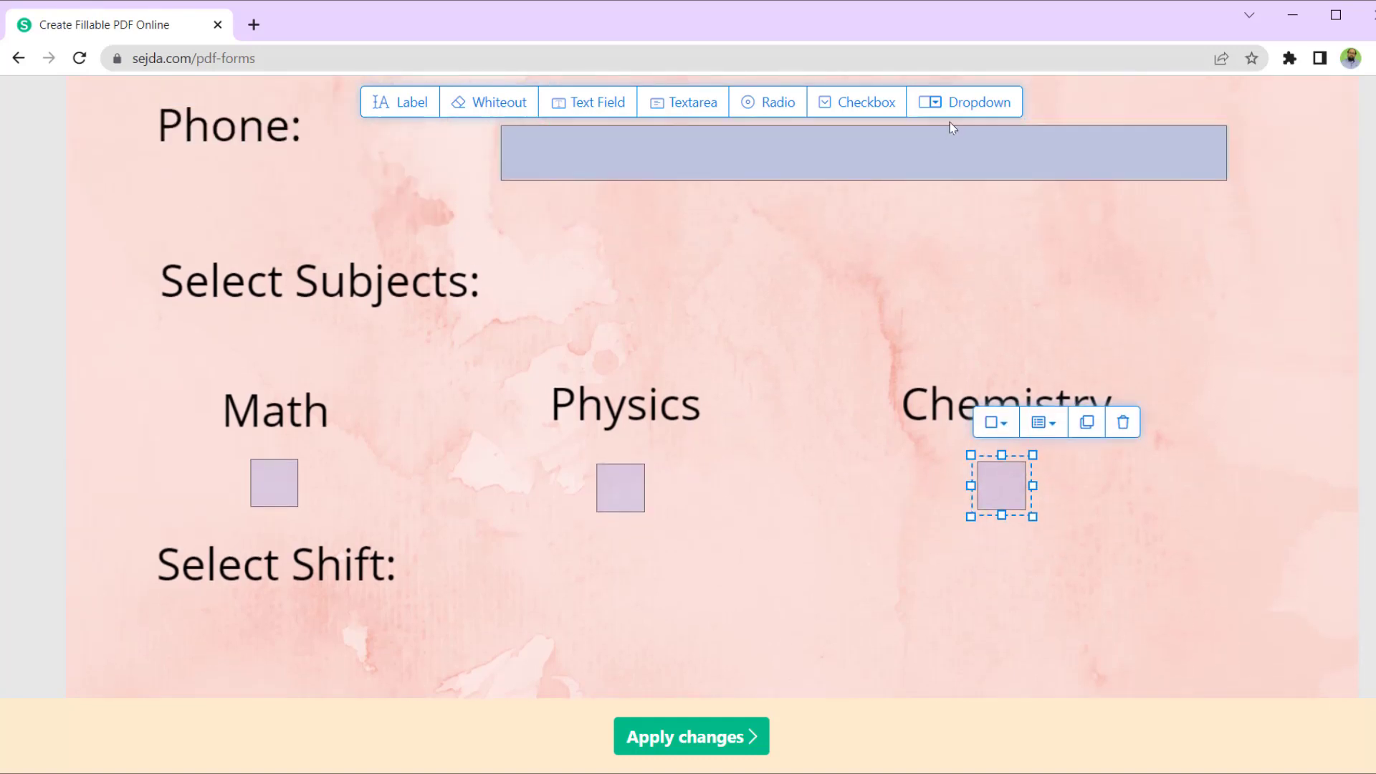
- Place a dropdown field beside Select Shift and preview its default options
click(979, 106)
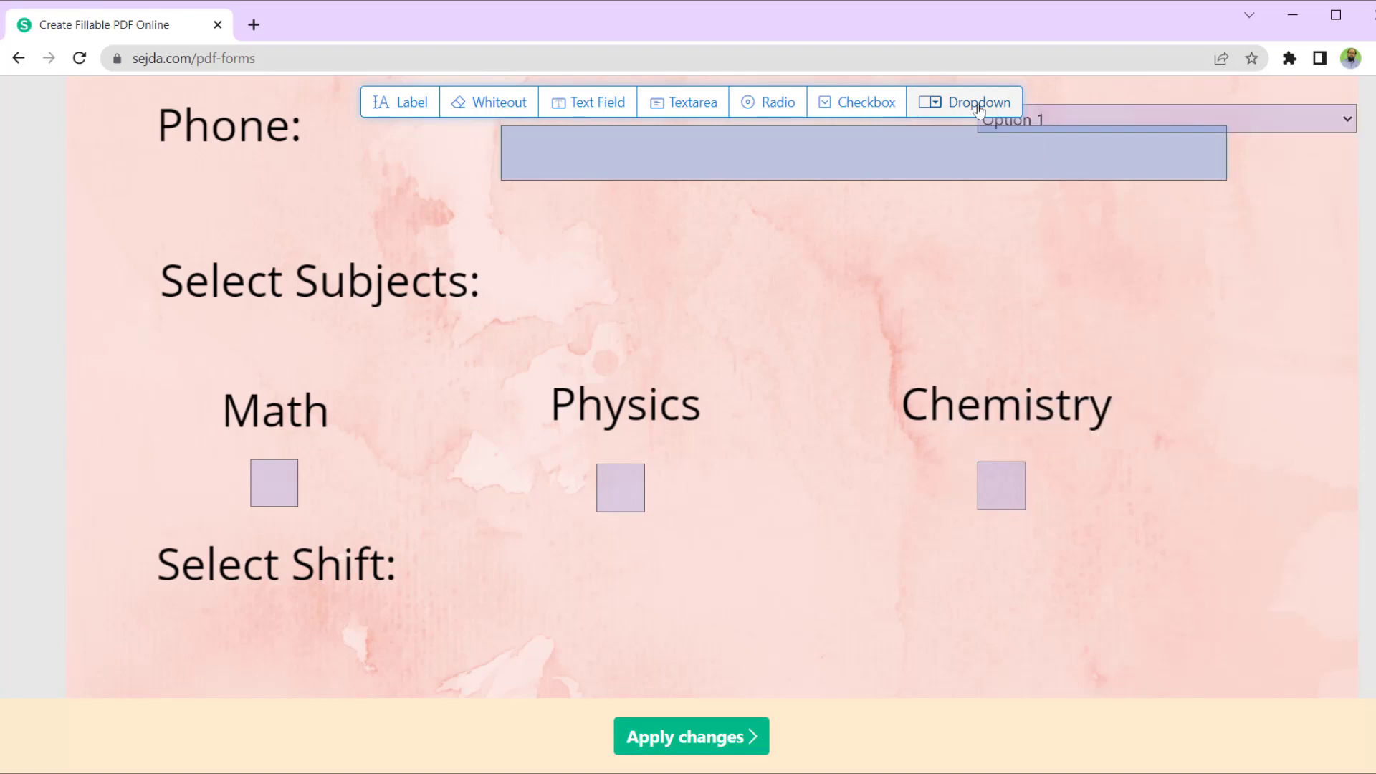
scroll(421, 528, down, 1)
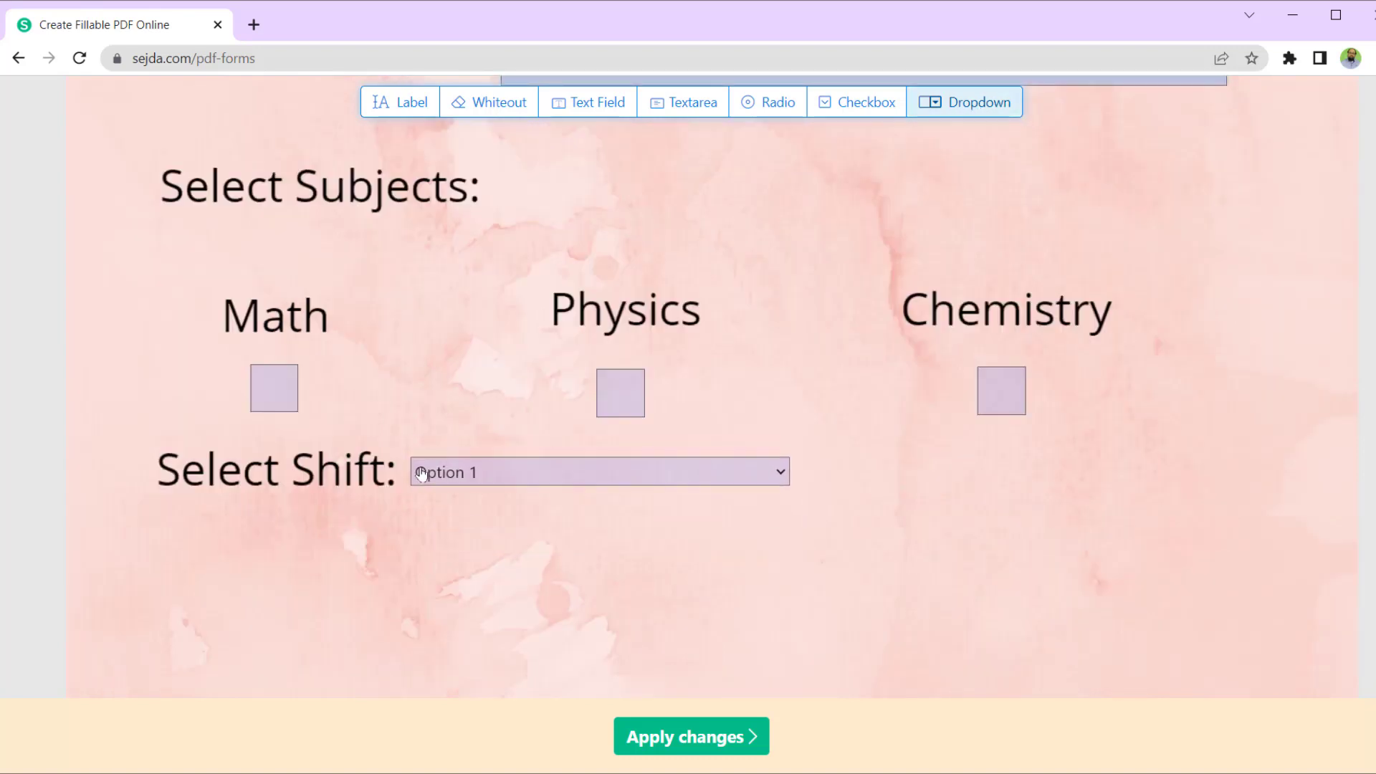
click(421, 474)
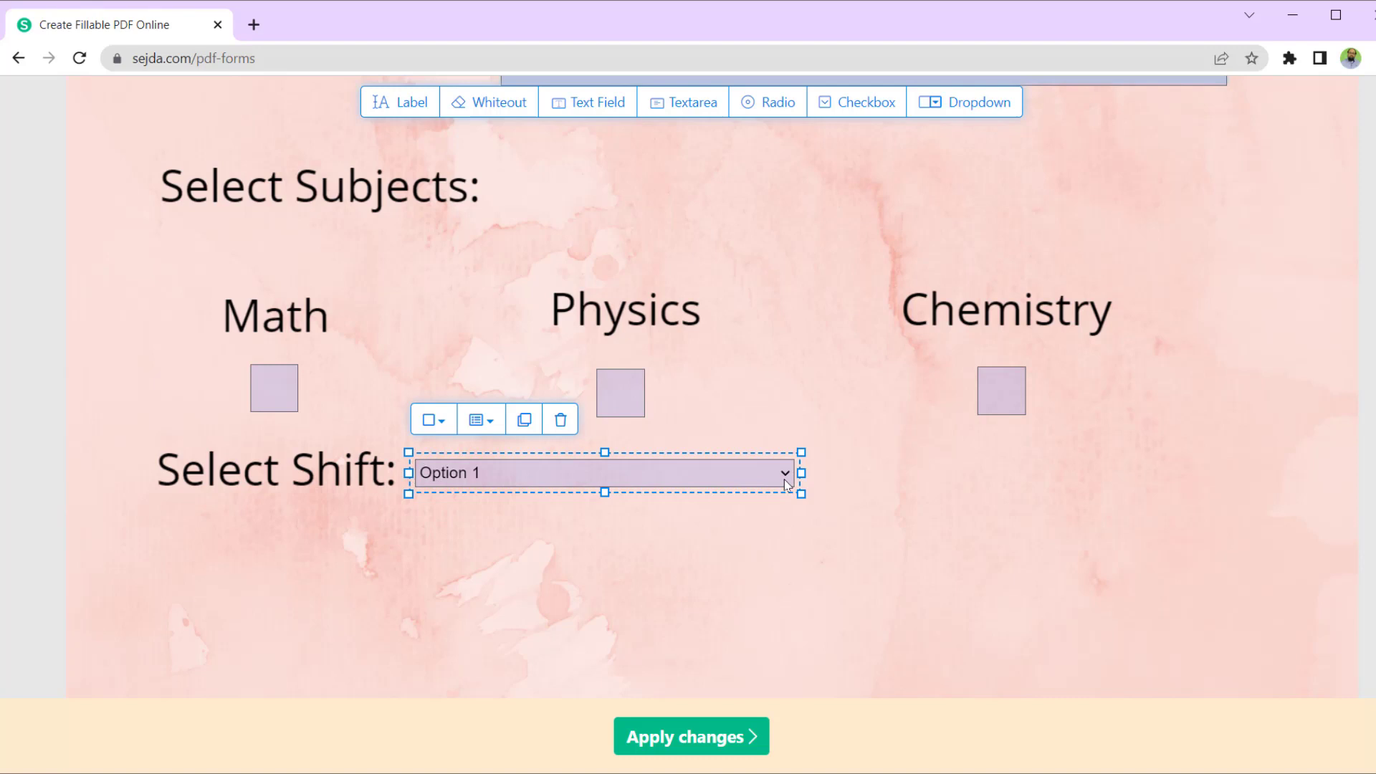
click(786, 474)
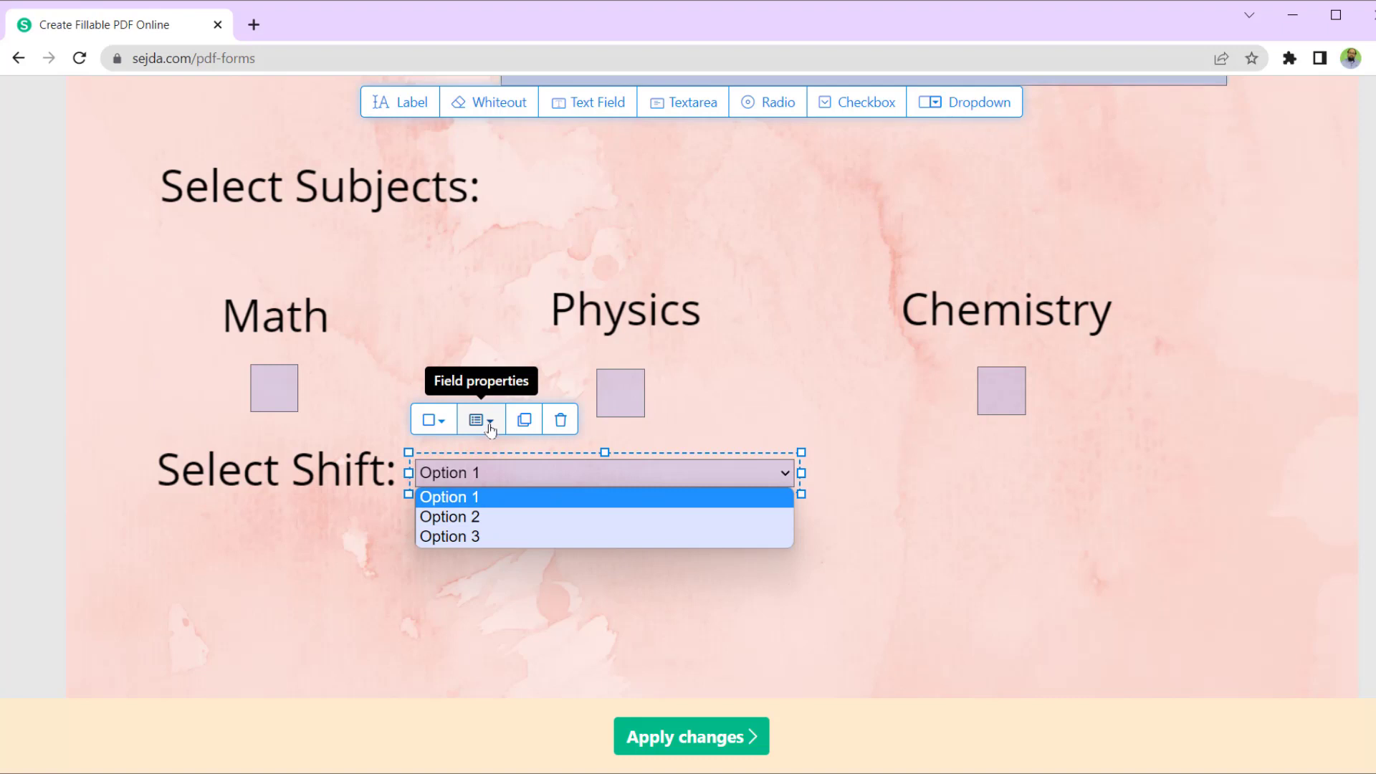
- Replace the dropdown's default options with Morning and Evening, deleting the third option
click(490, 429)
click(546, 565)
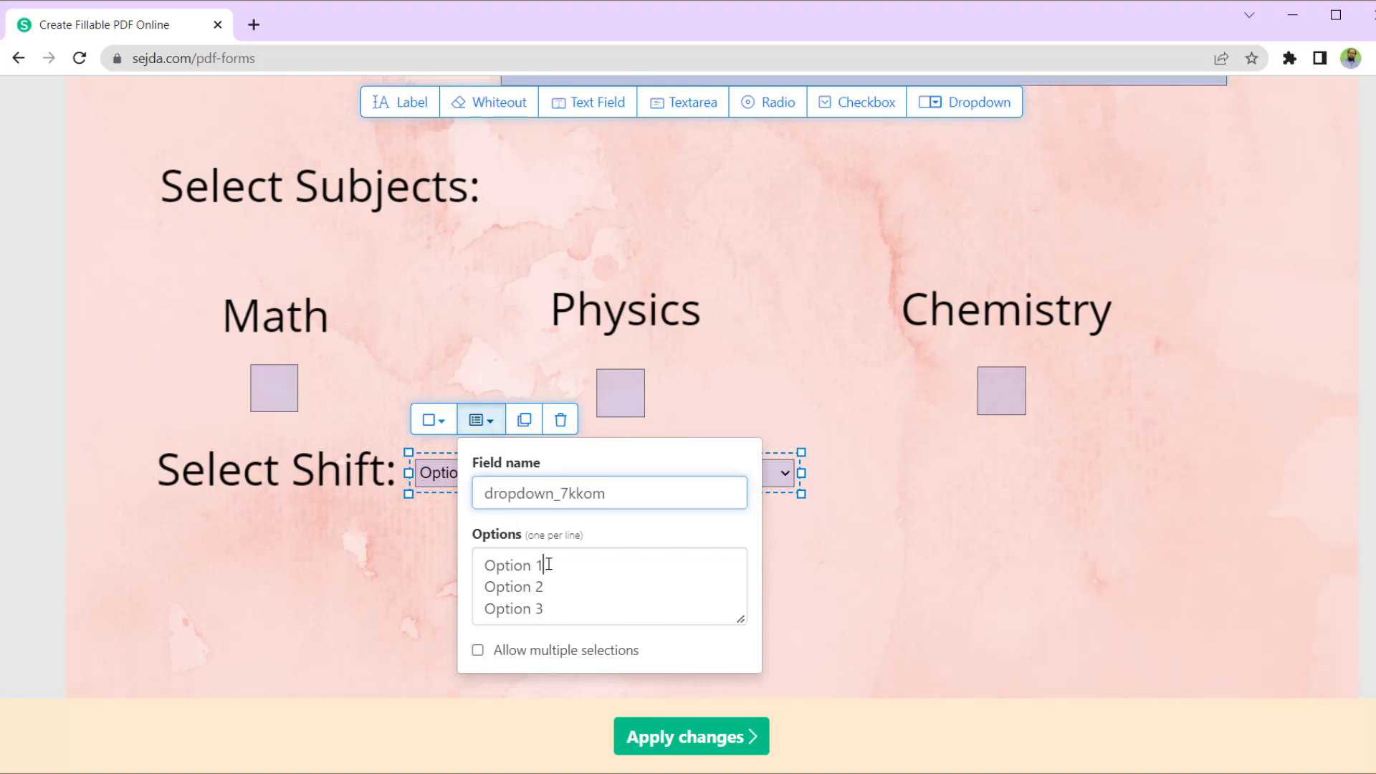
key(shift+Home)
text(M)
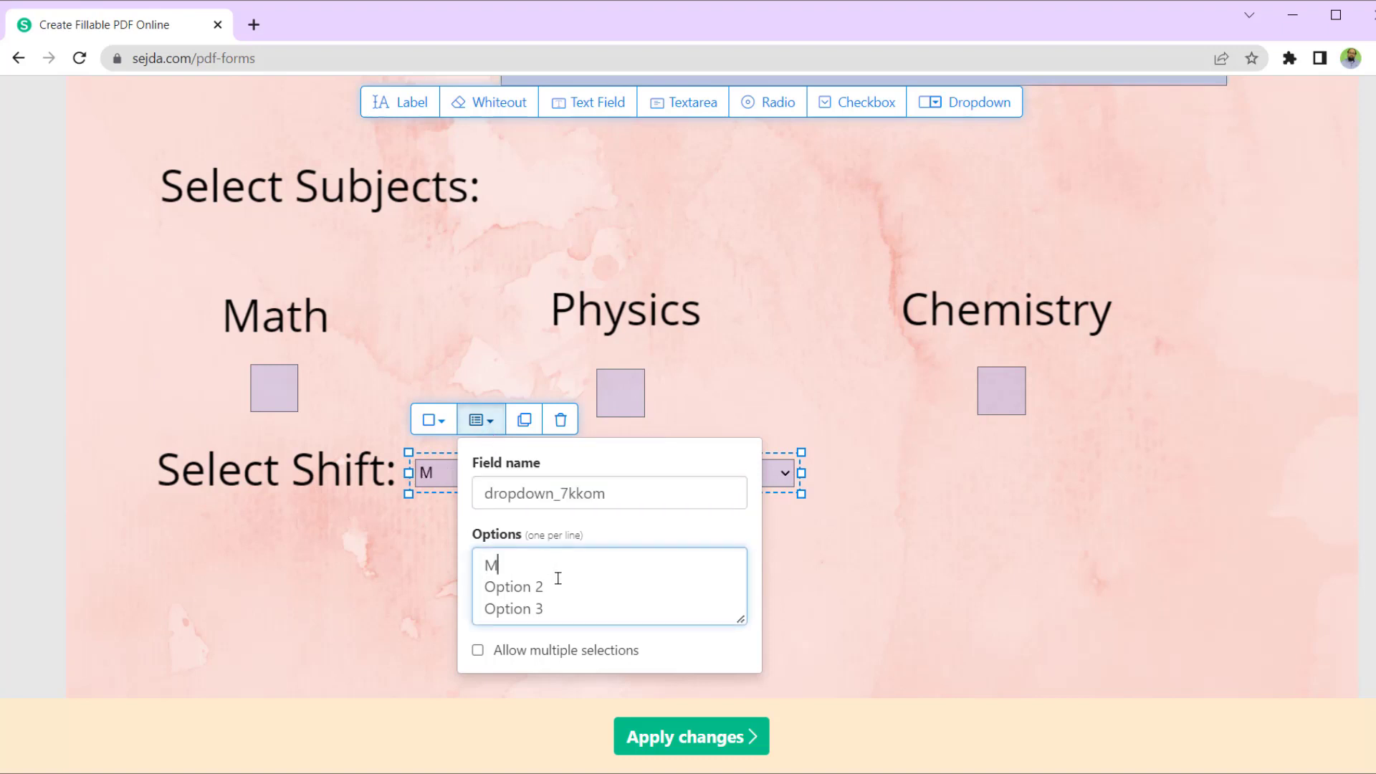
text(orning)
click(566, 579)
key(shift+Home)
key(BackSpace)
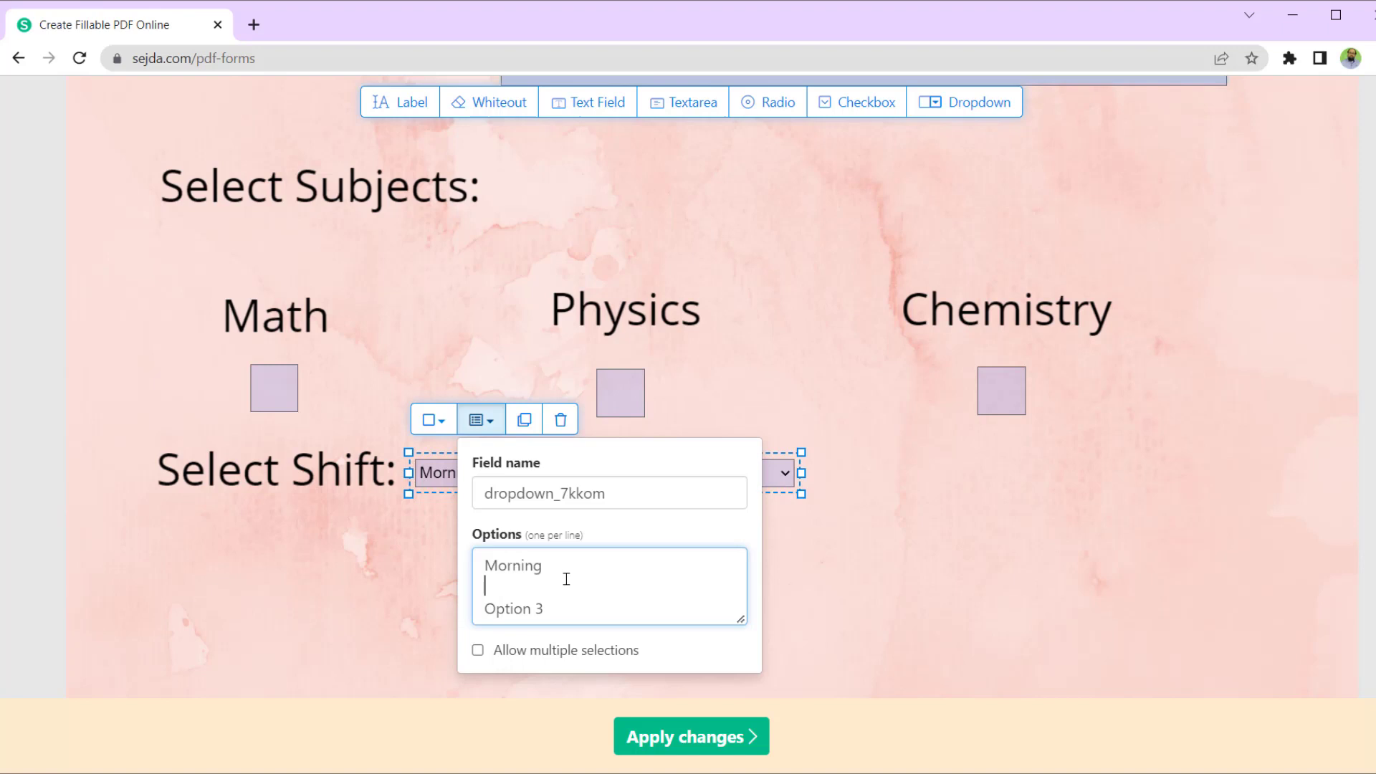
text(Evening)
click(564, 611)
key(BackSpace)
key(BackSpace)
key(BackSpace)
key(BackSpace)
key(BackSpace)
key(BackSpace)
key(BackSpace)
key(BackSpace)
key(BackSpace)
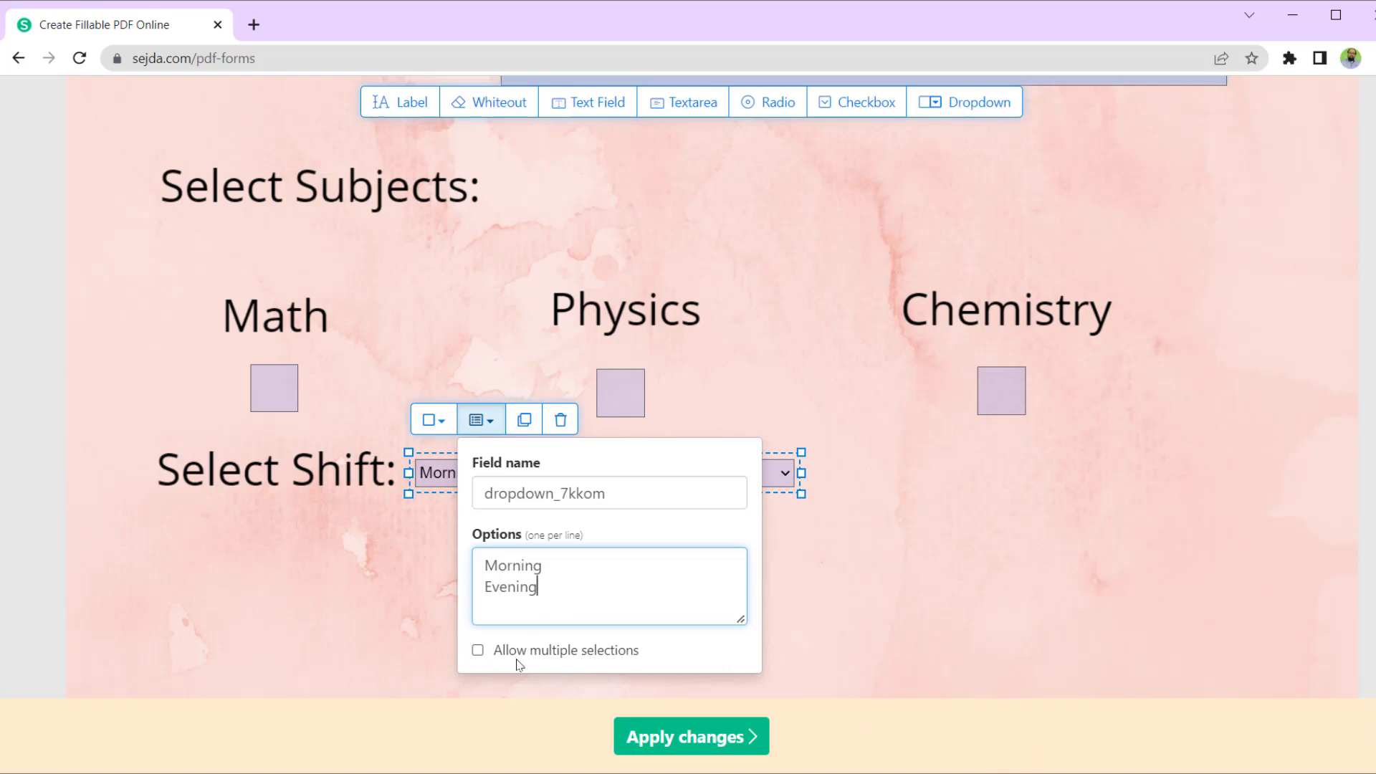
- Close the field properties and confirm the dropdown lists Morning and Evening
click(849, 562)
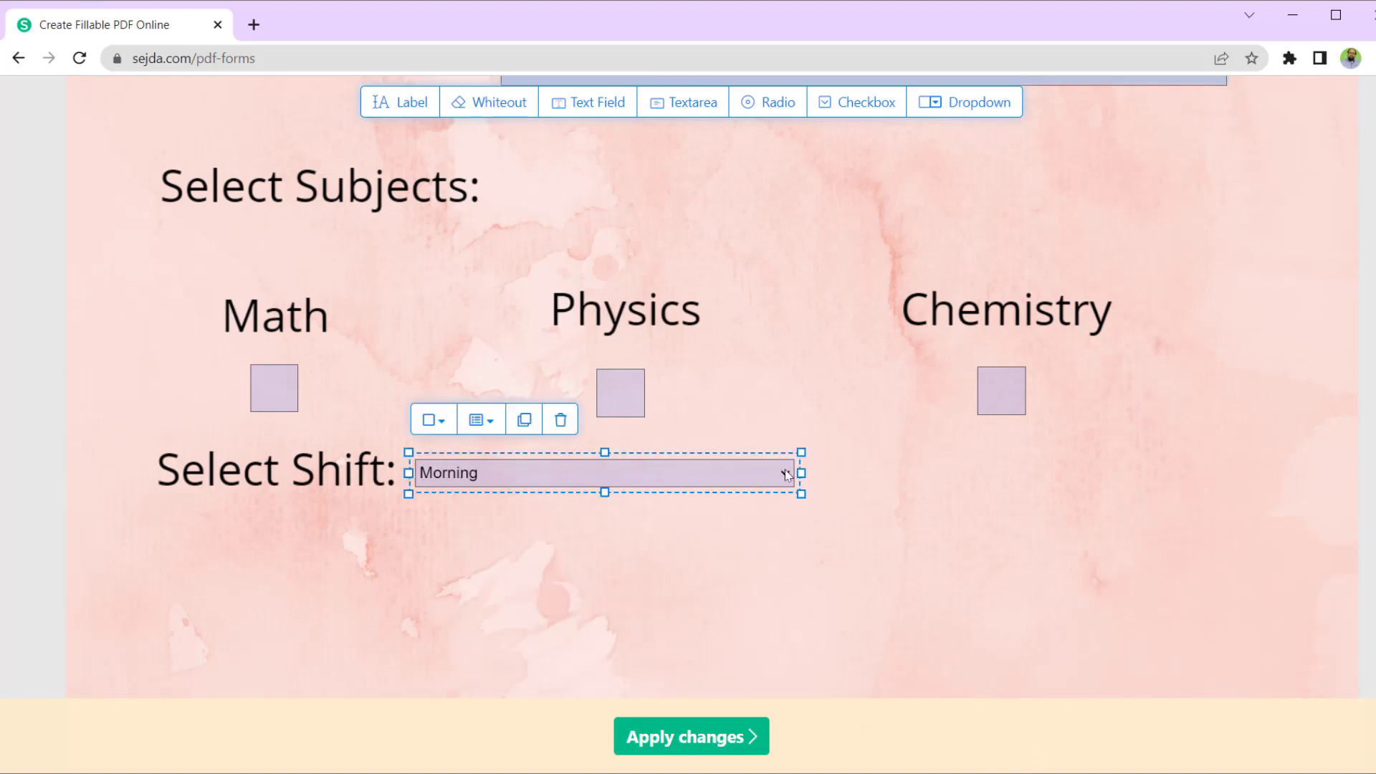
click(720, 473)
scroll(925, 557, down, 3)
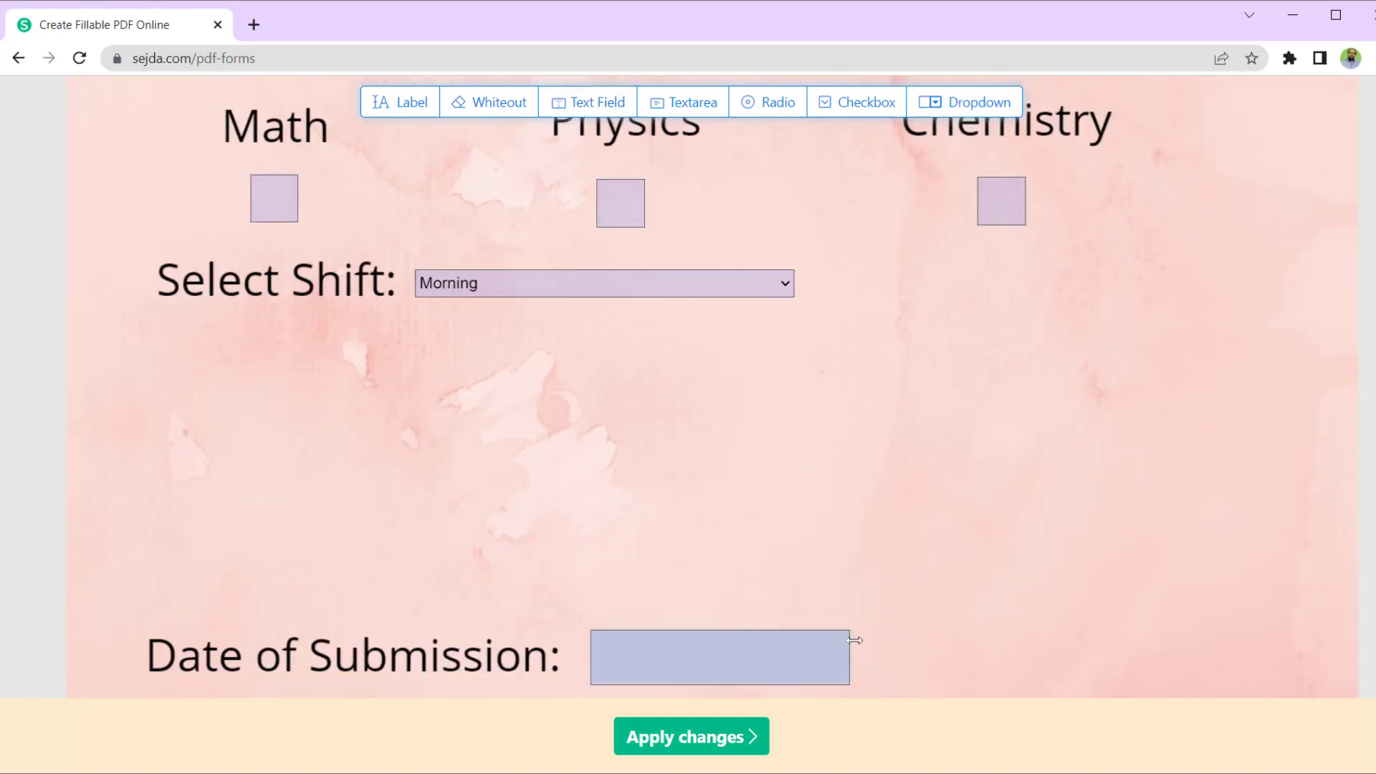
- Review the placed fields and apply the changes to produce Admission Form.pdf
scroll(986, 546, up, 2)
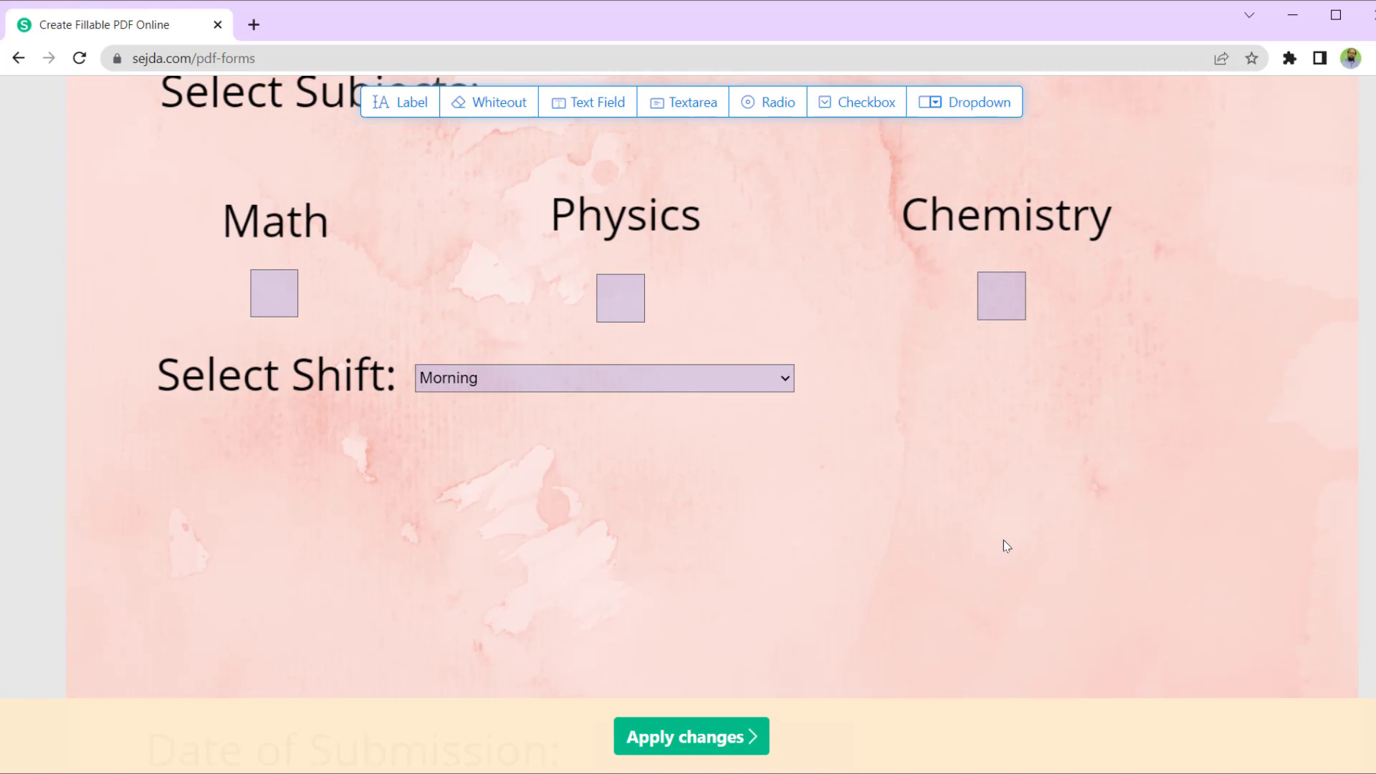
scroll(1084, 537, up, 3)
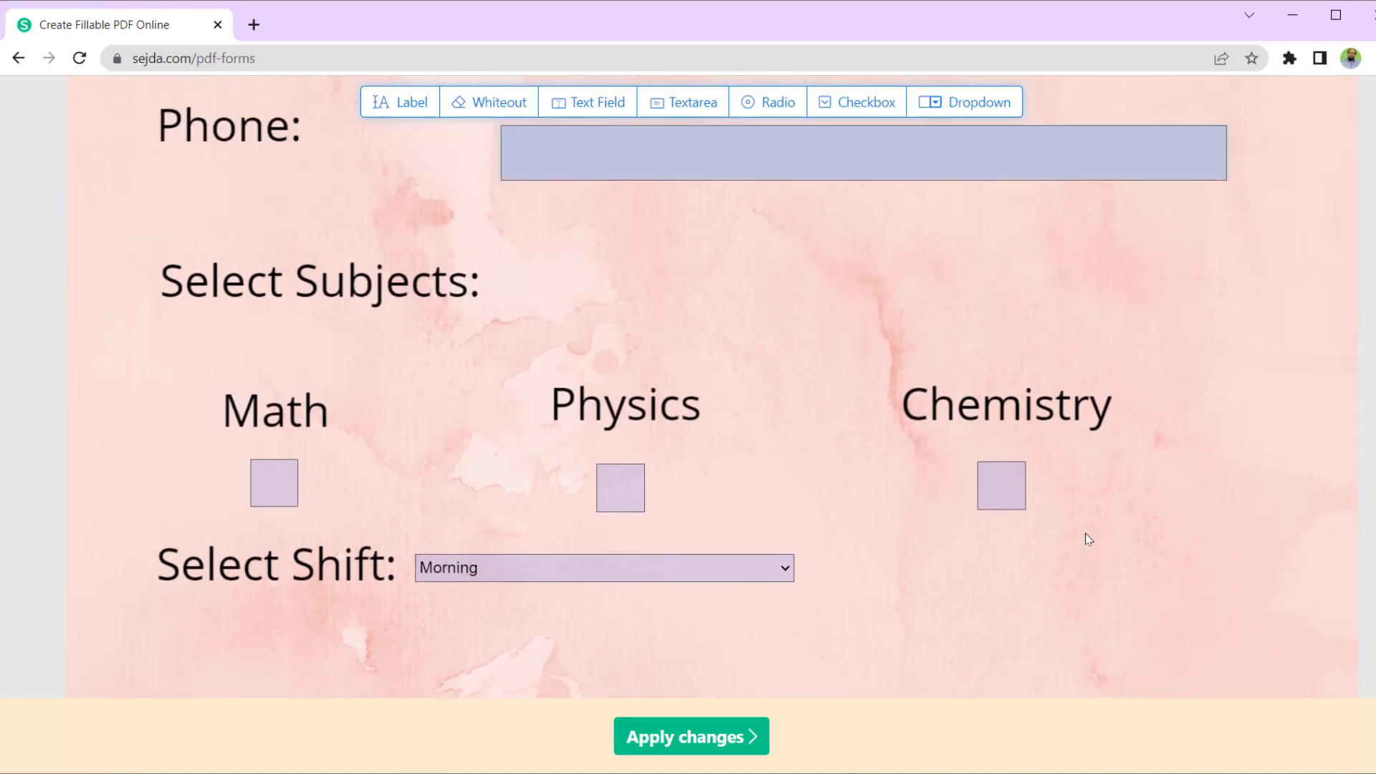
scroll(1086, 539, down, 5)
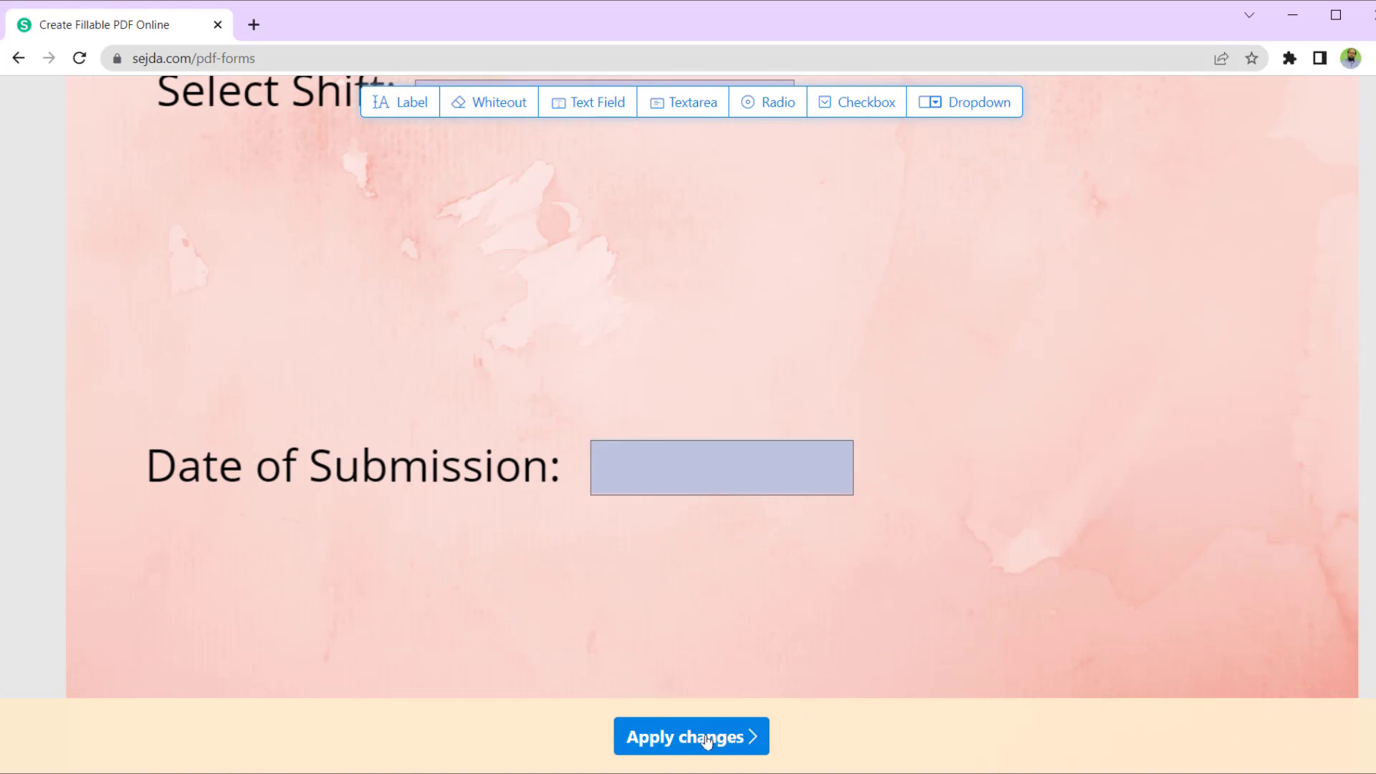
click(756, 738)
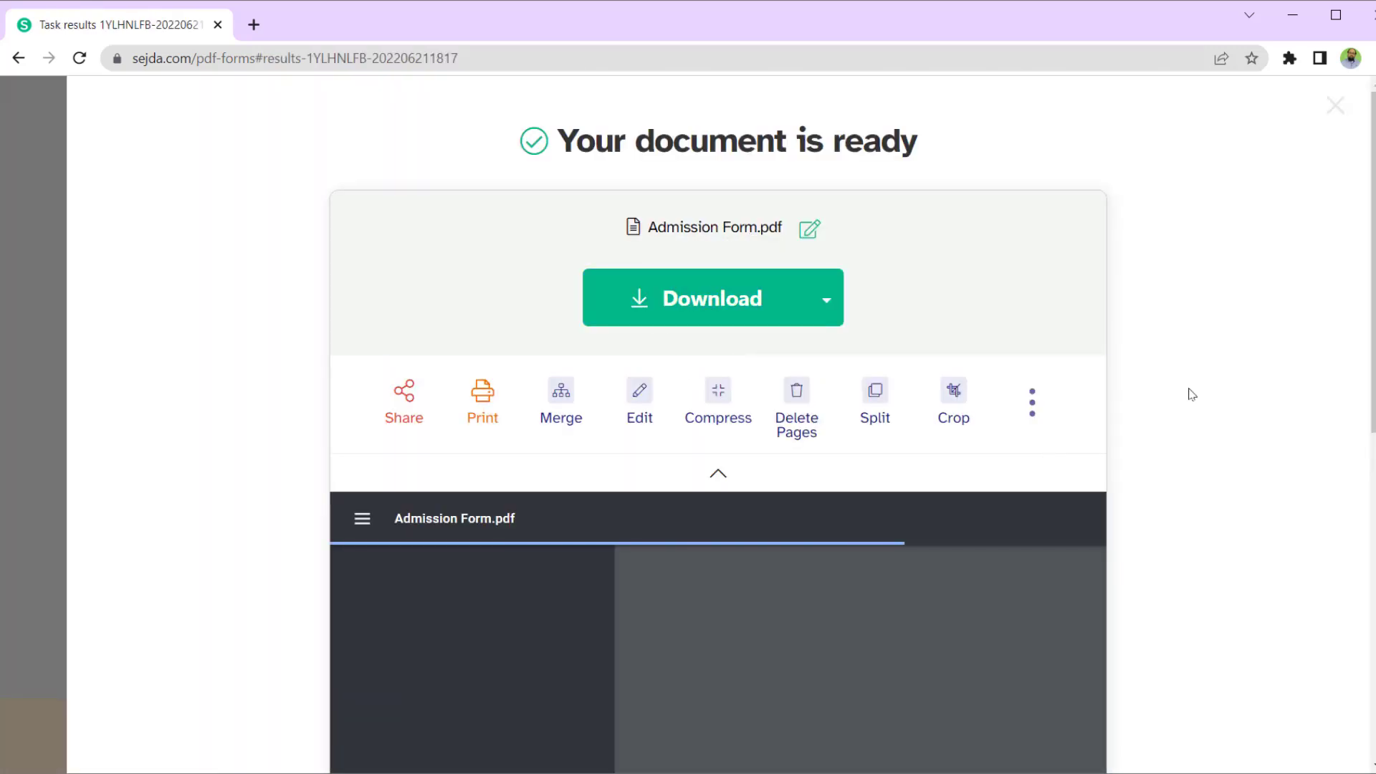
- Download the finished PDF to the Desktop as Fillable-Admission-Form
scroll(1201, 392, down, 6)
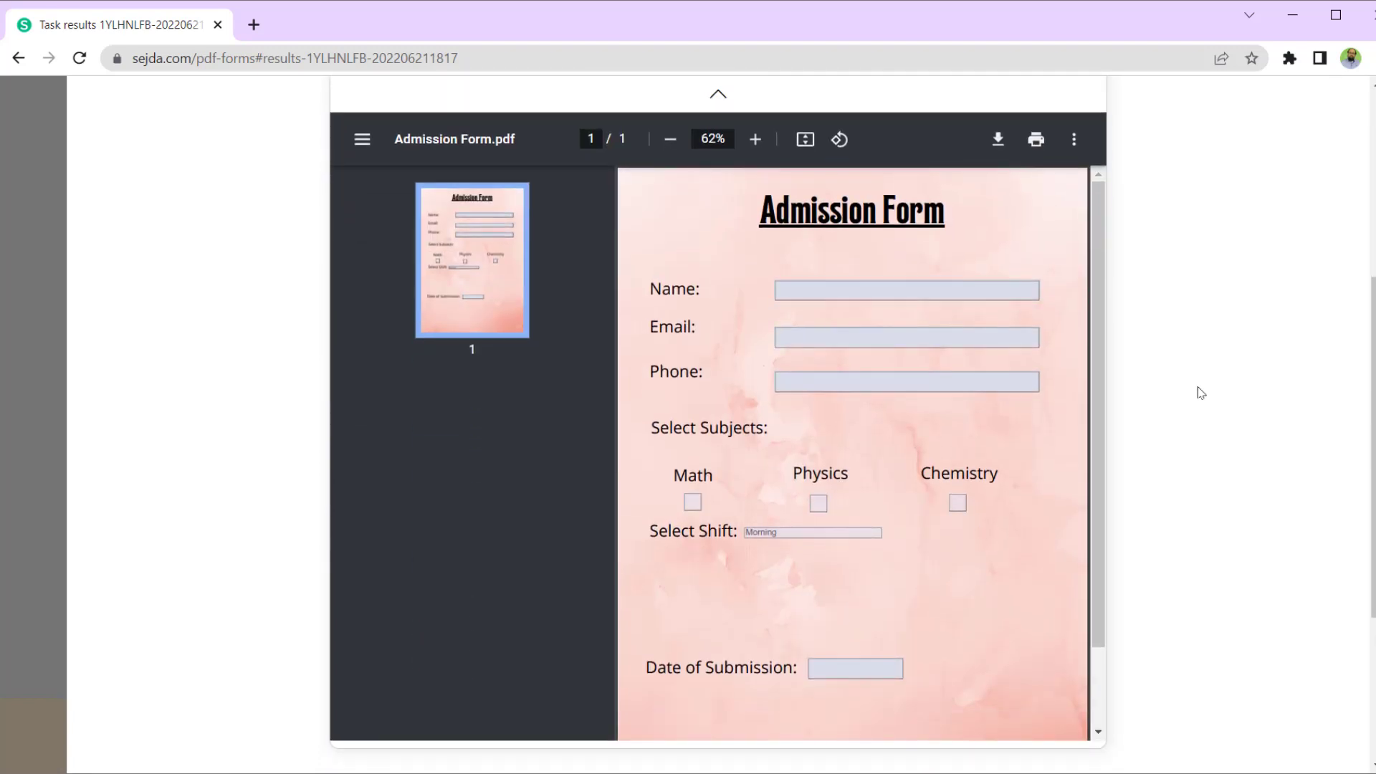
scroll(1201, 393, up, 1)
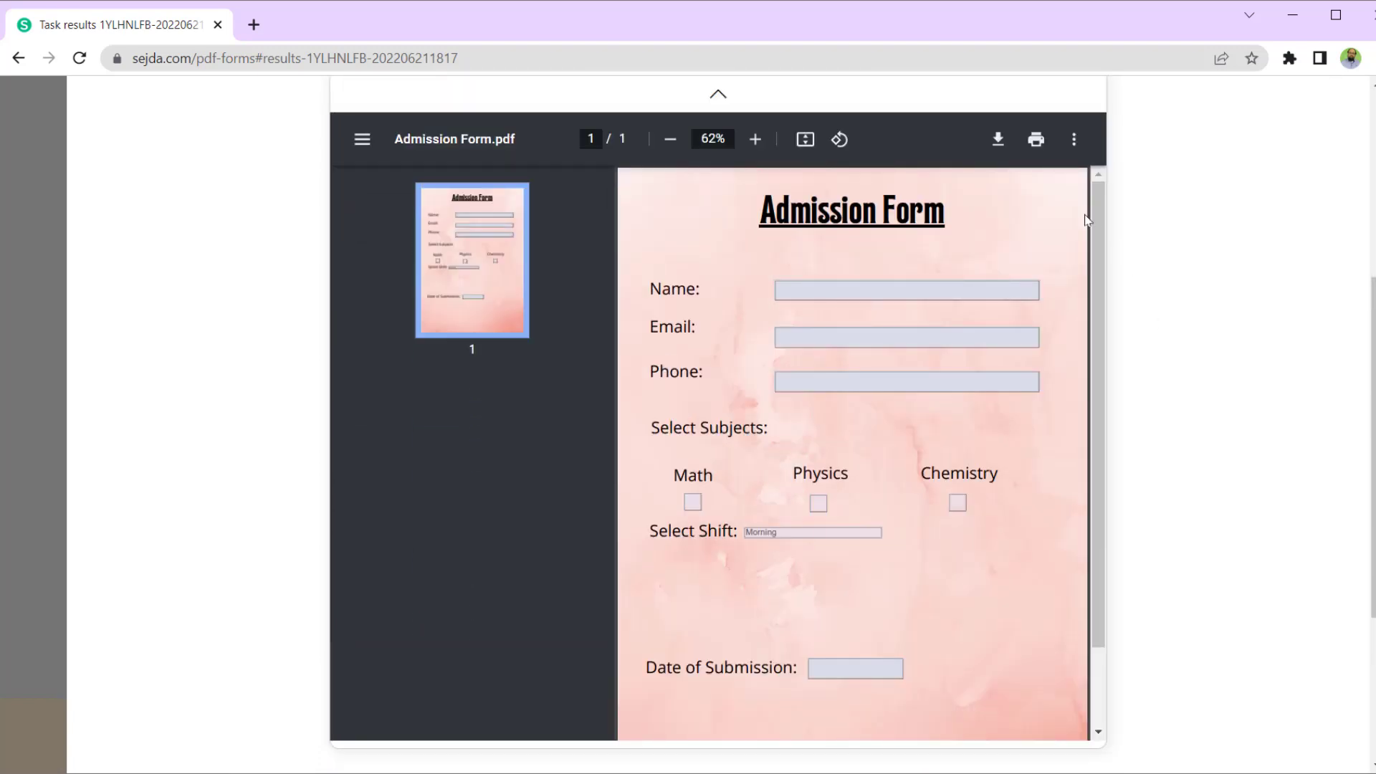
click(998, 141)
text(F)
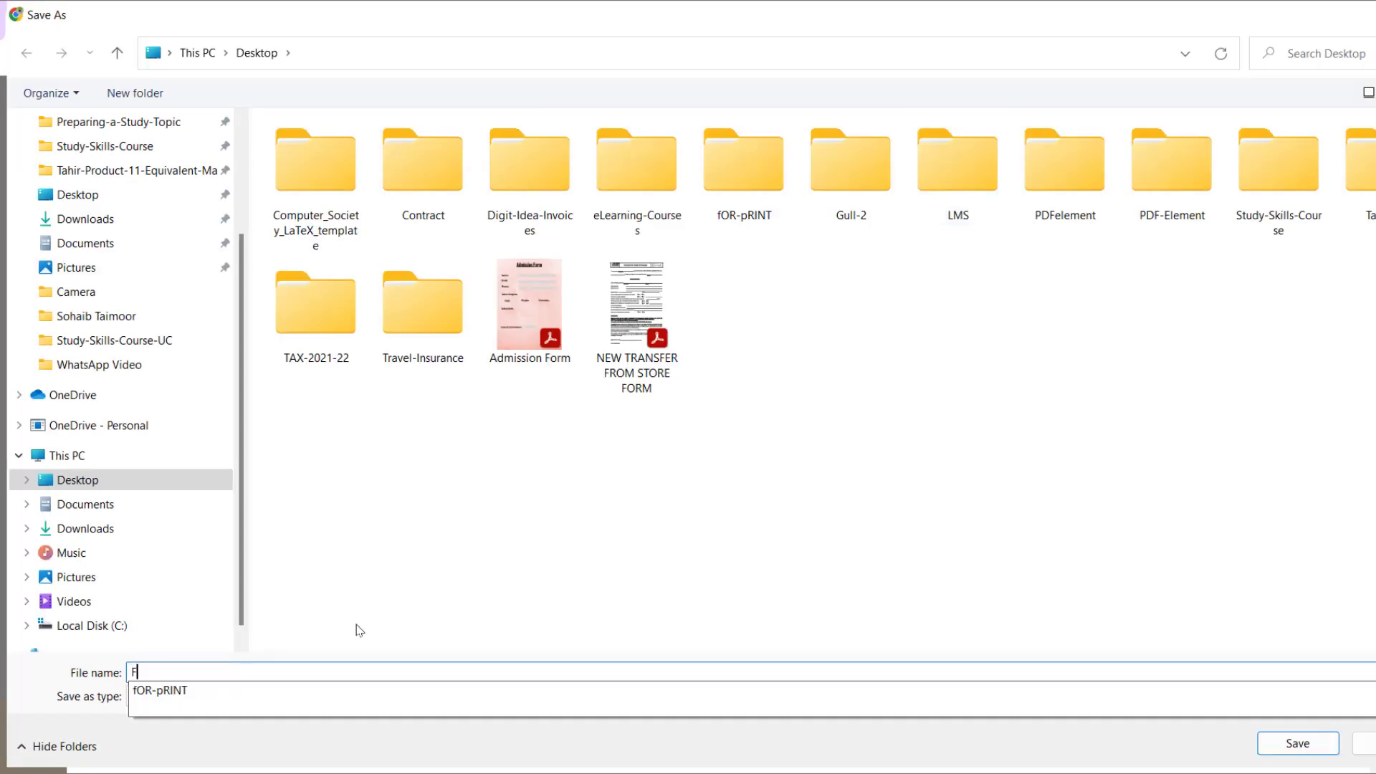
text(illable-Admission-Form)
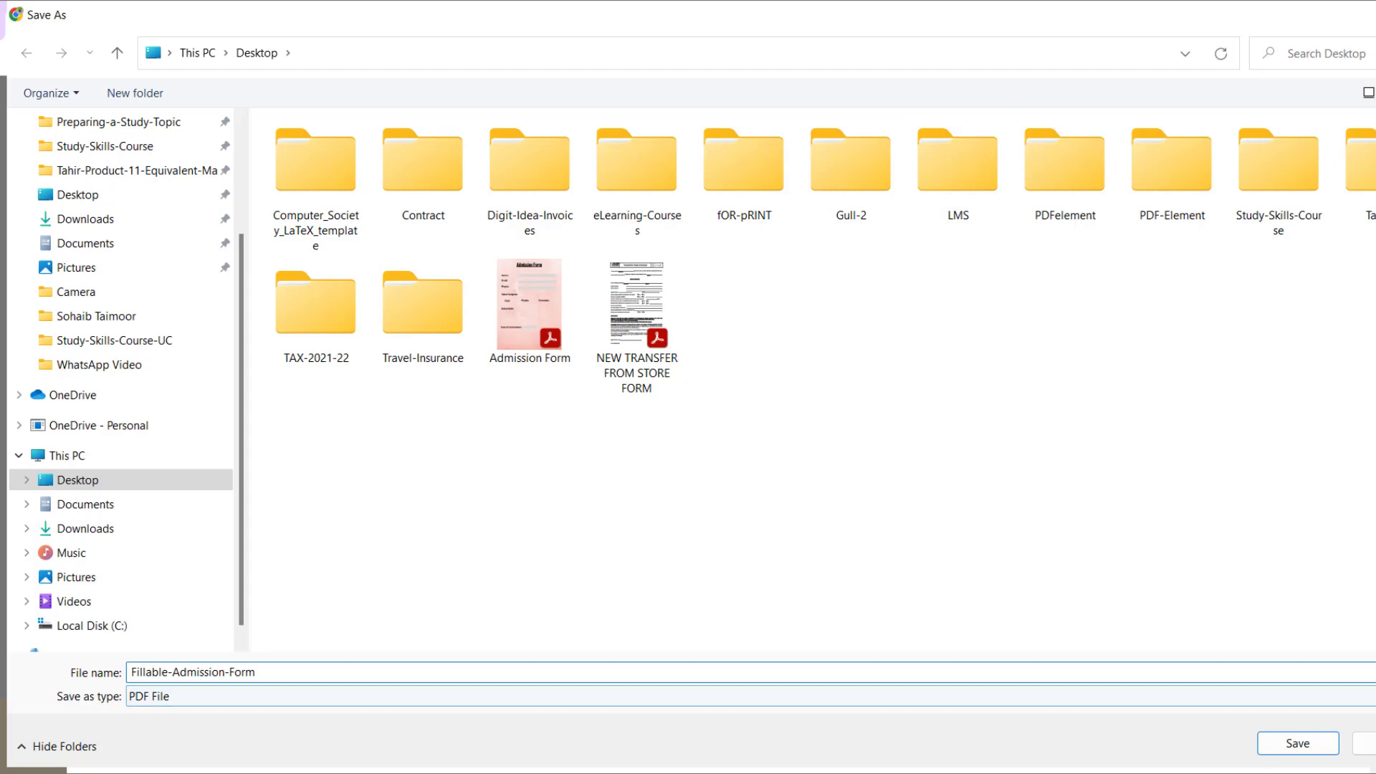
click(1314, 749)
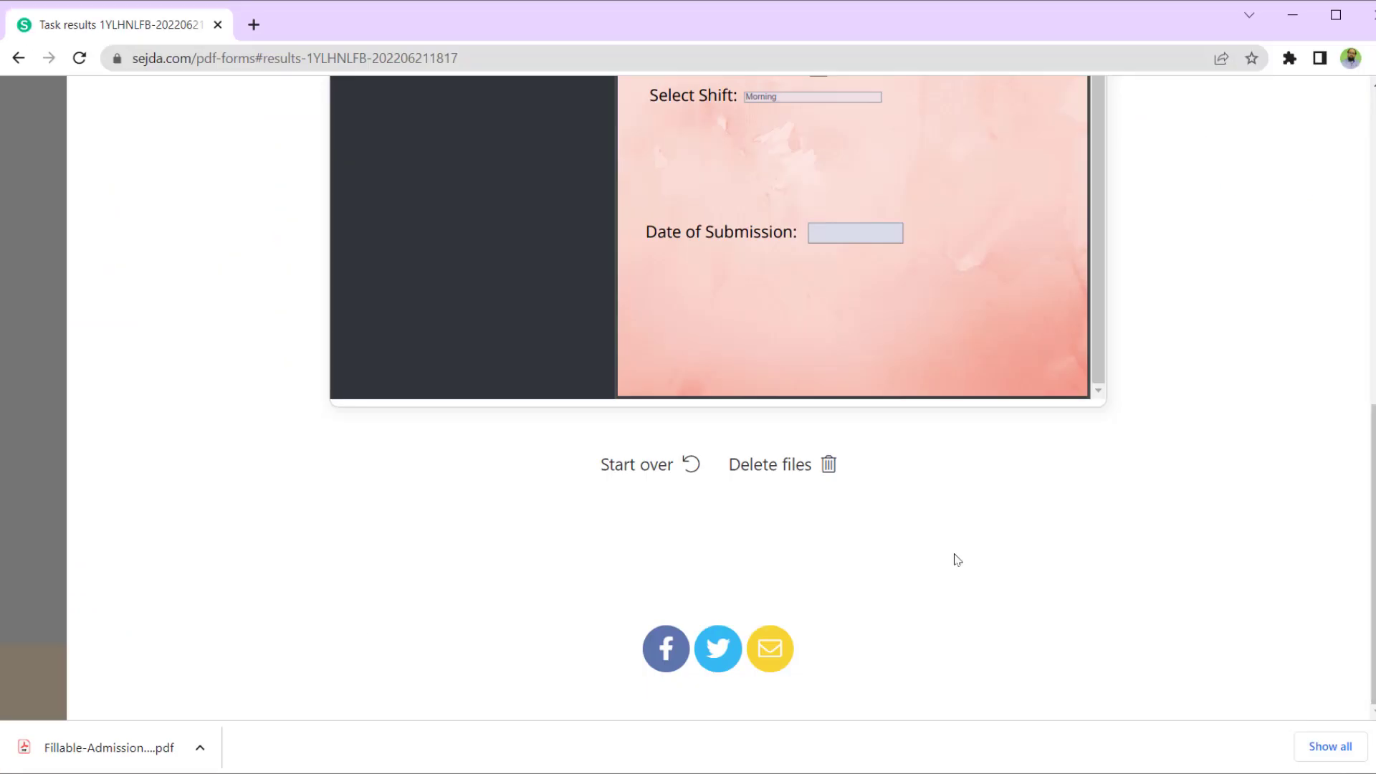
- Delete the uploaded files from Sejda, noting its 3 tasks per hour limit, and close the browser
click(830, 470)
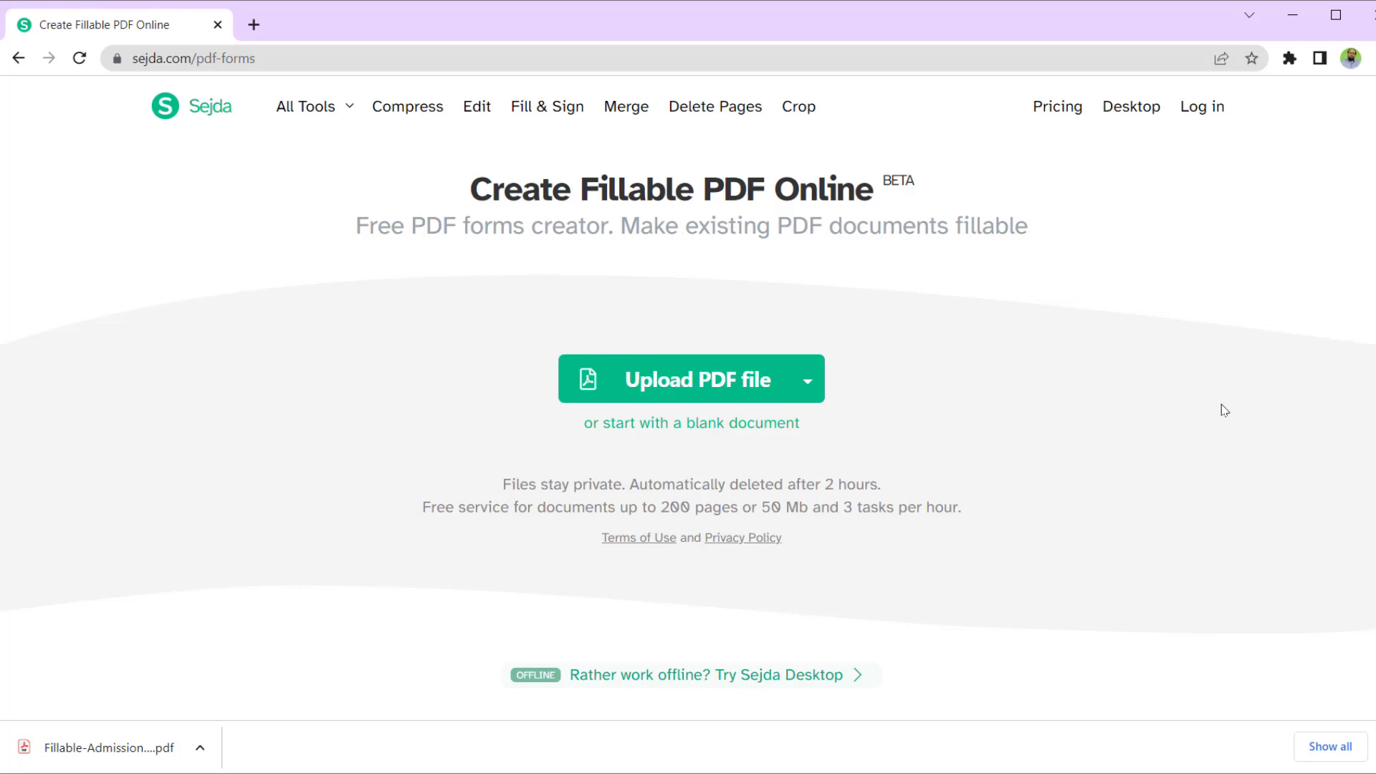
drag(844, 508, 967, 508)
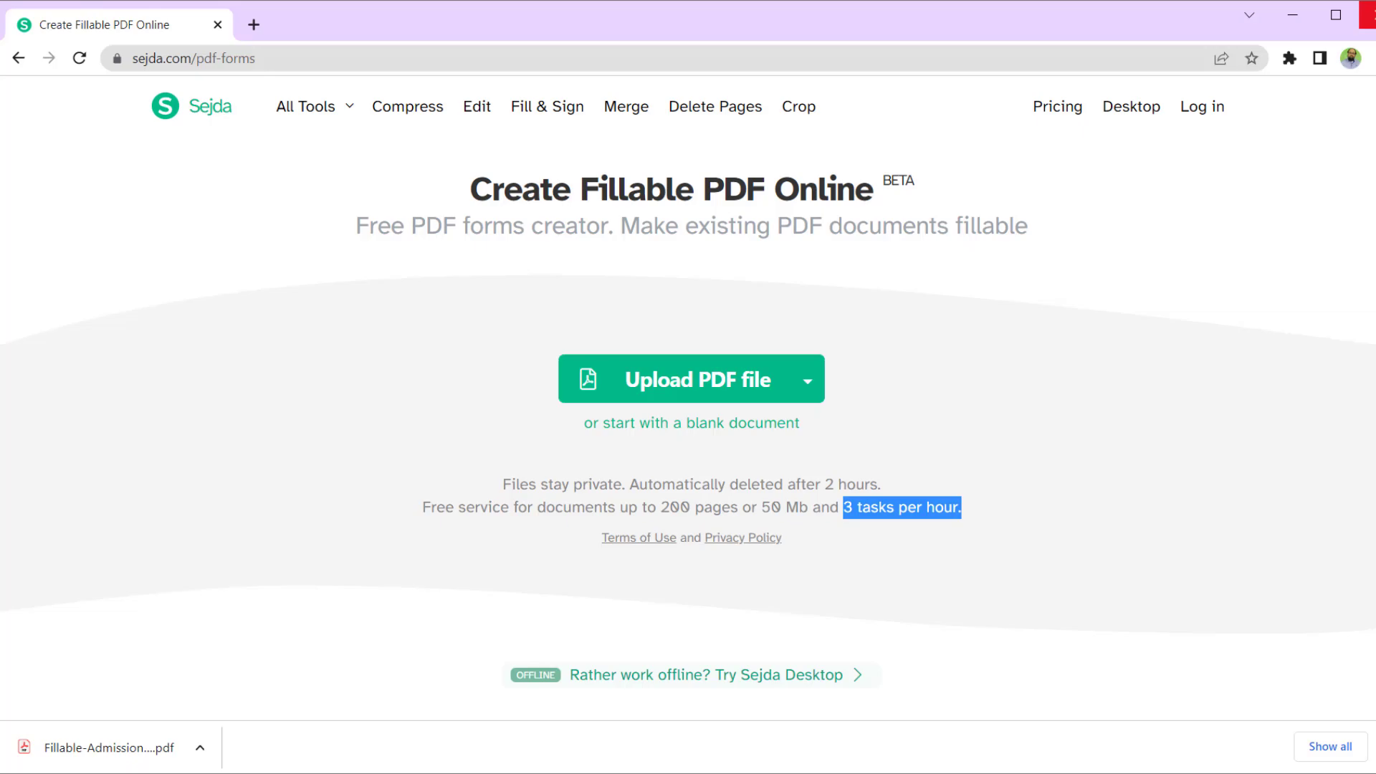
click(1367, 15)
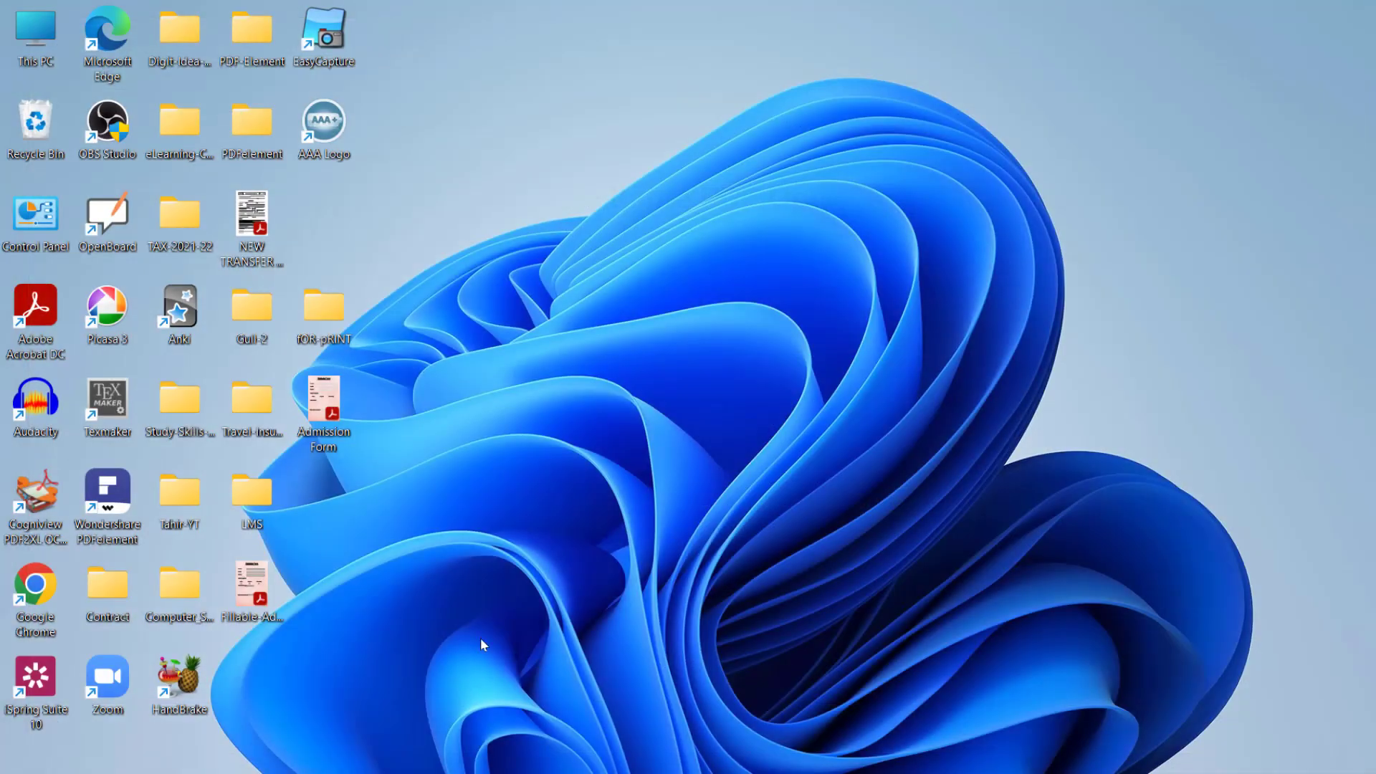
- Open the fillable Admission Form PDF and enter the applicant's name and e-mail address
double_click(255, 584)
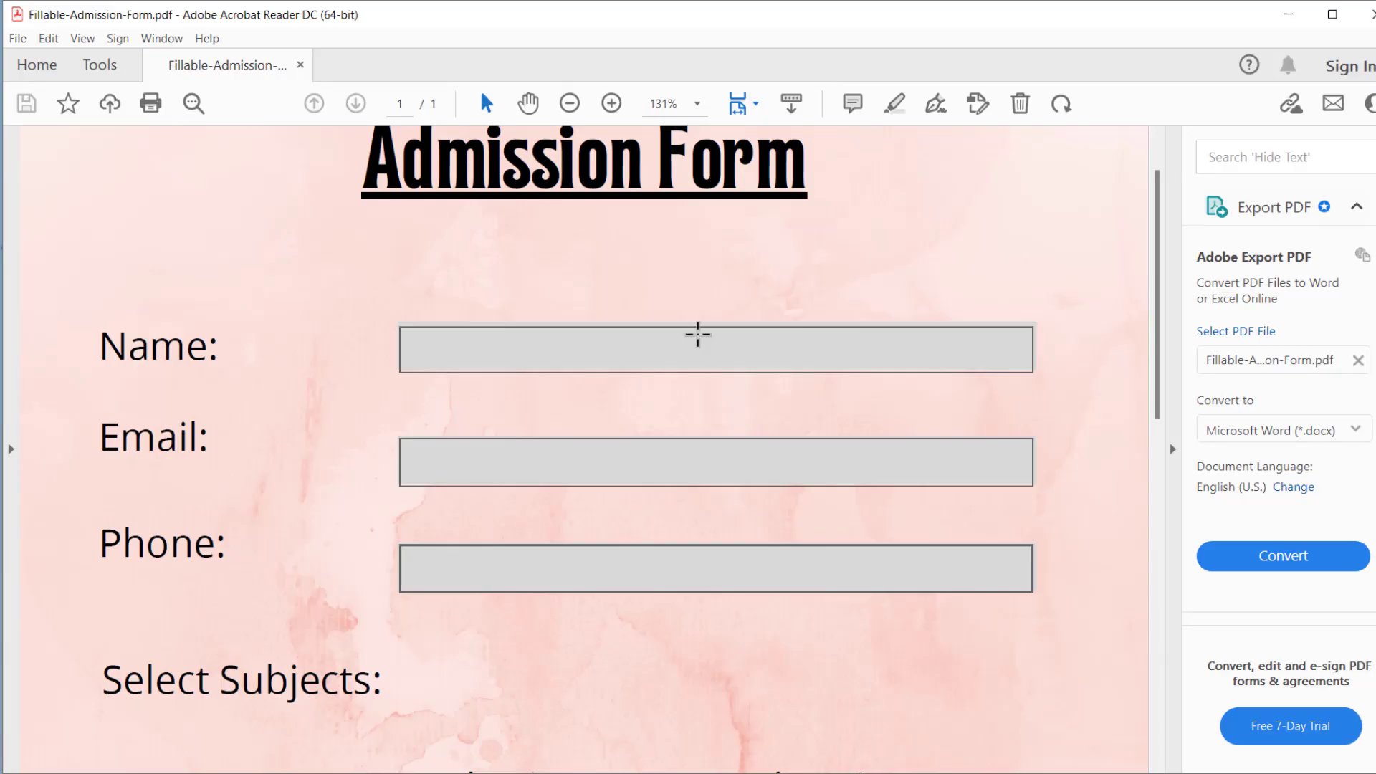
click(476, 341)
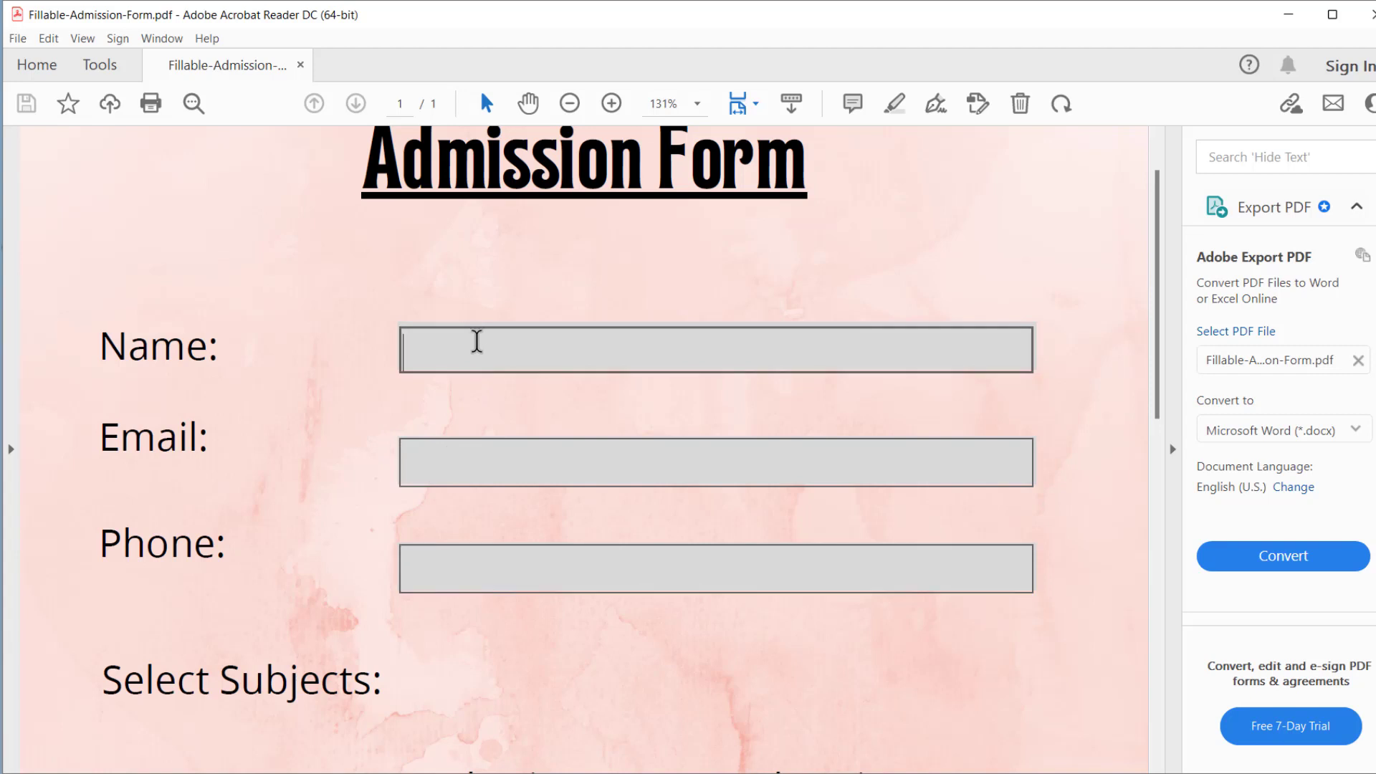
text(Tahir)
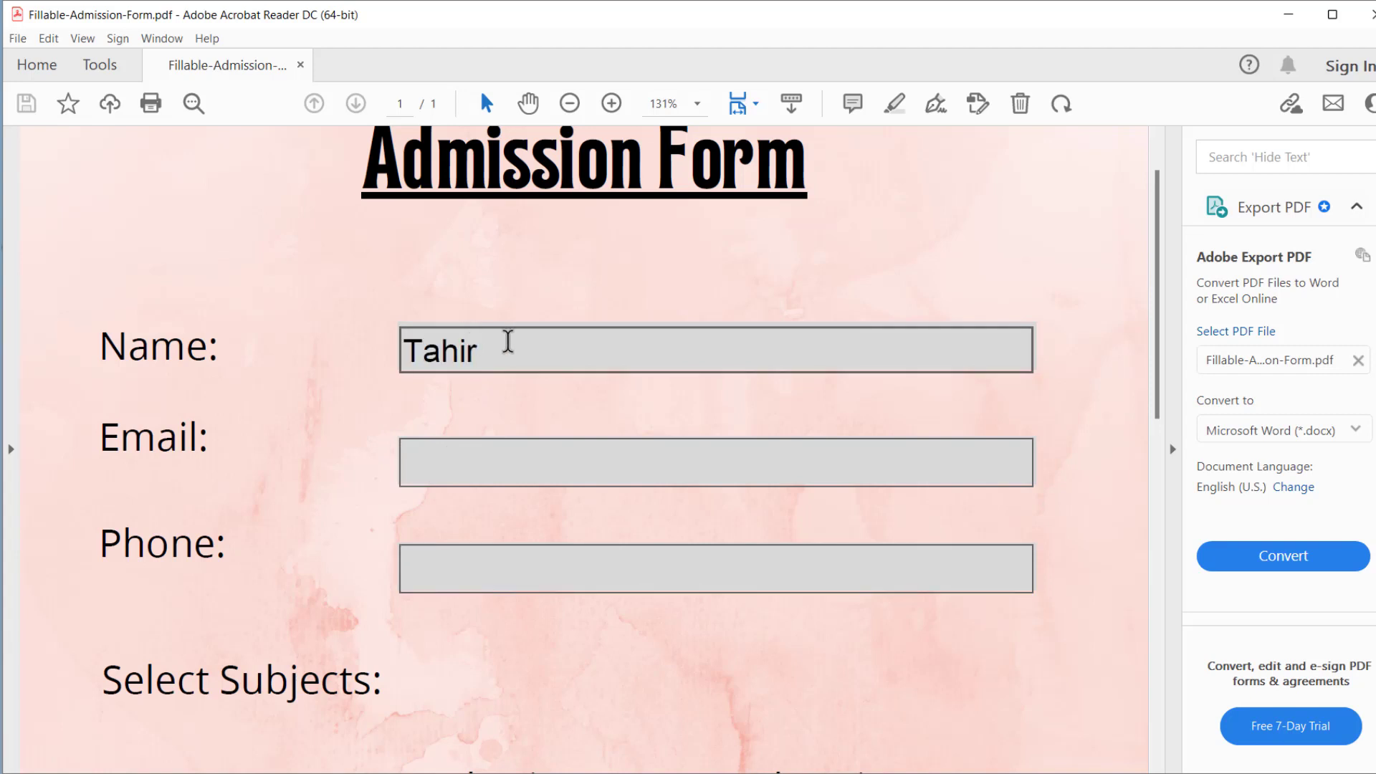
click(466, 454)
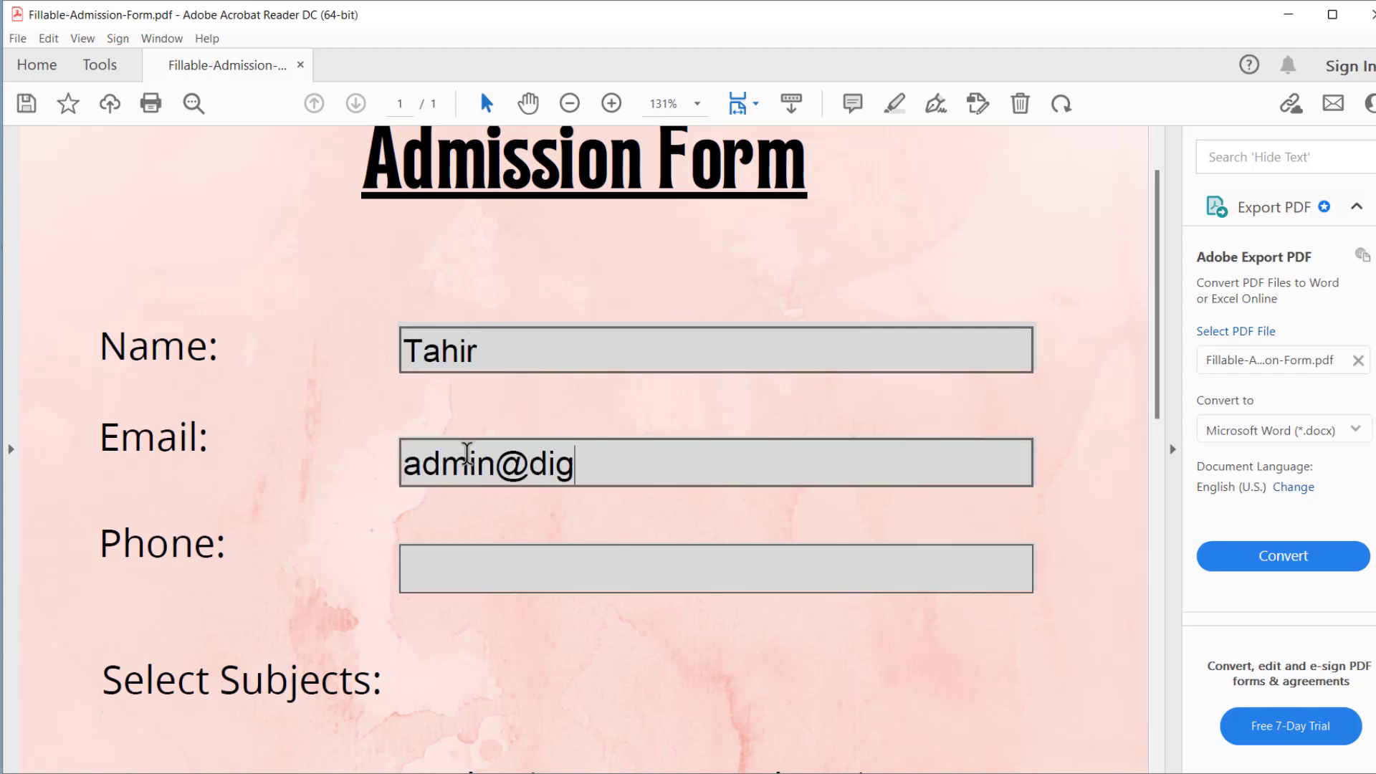
- Tick the Math, Physics and Chemistry subject checkboxes
scroll(466, 453, down, 3)
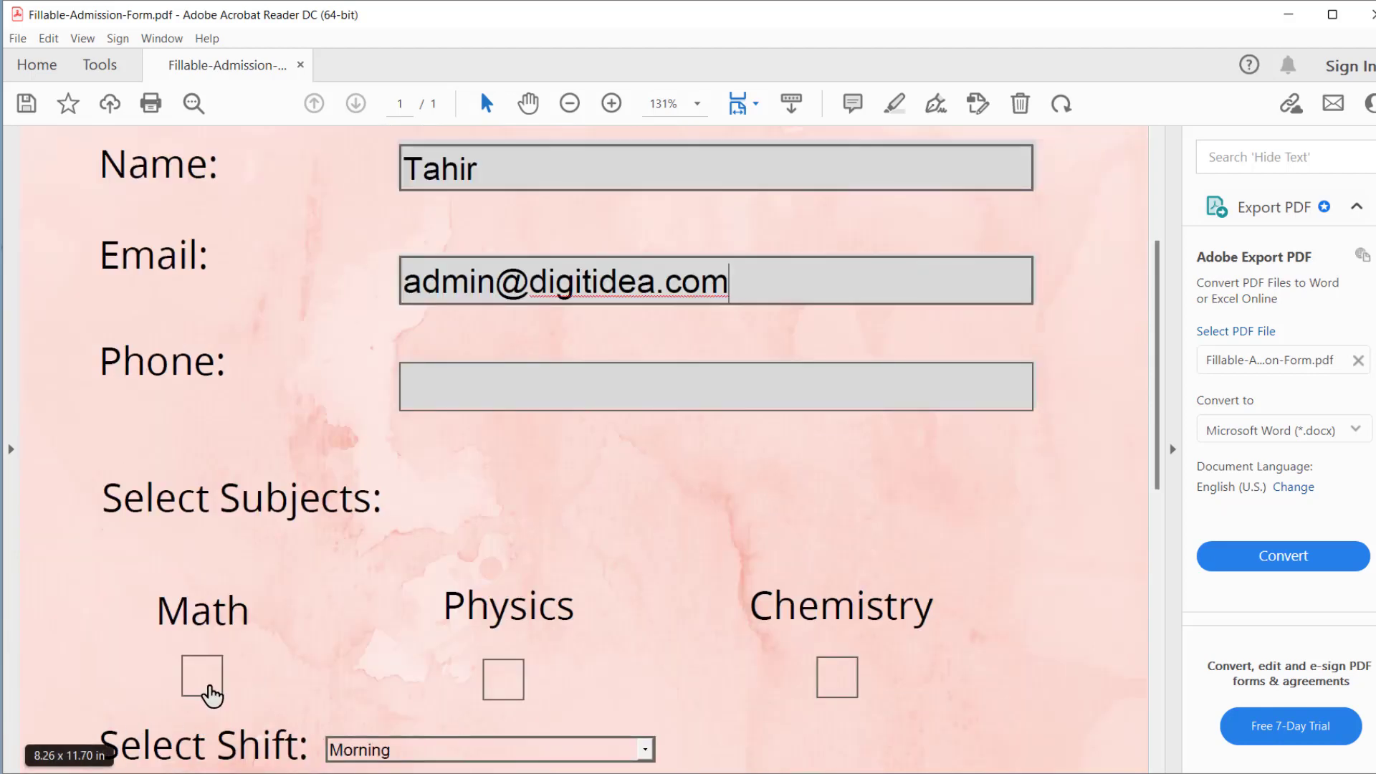
click(203, 684)
click(505, 687)
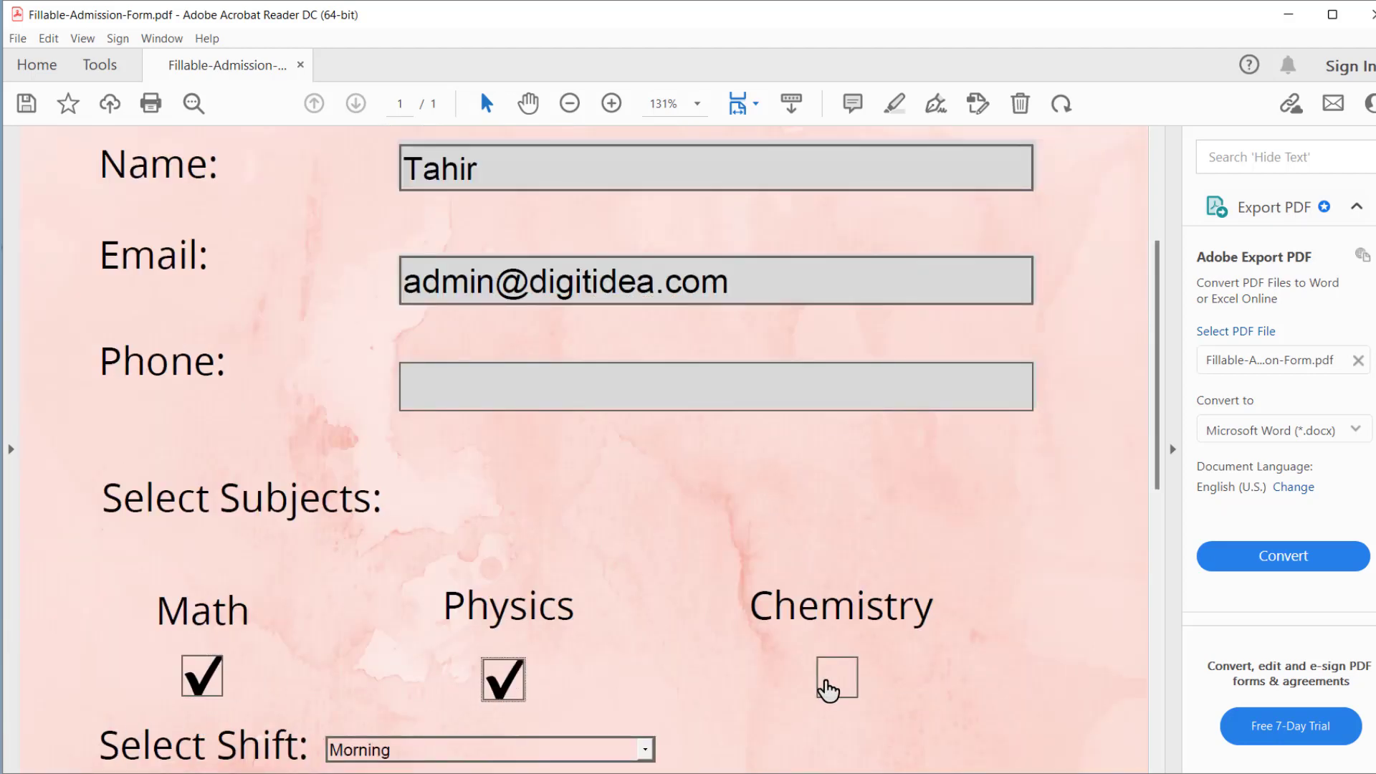
click(827, 684)
- Choose the Evening shift and begin the Date of Submission with 21/06/
scroll(807, 556, down, 3)
click(645, 532)
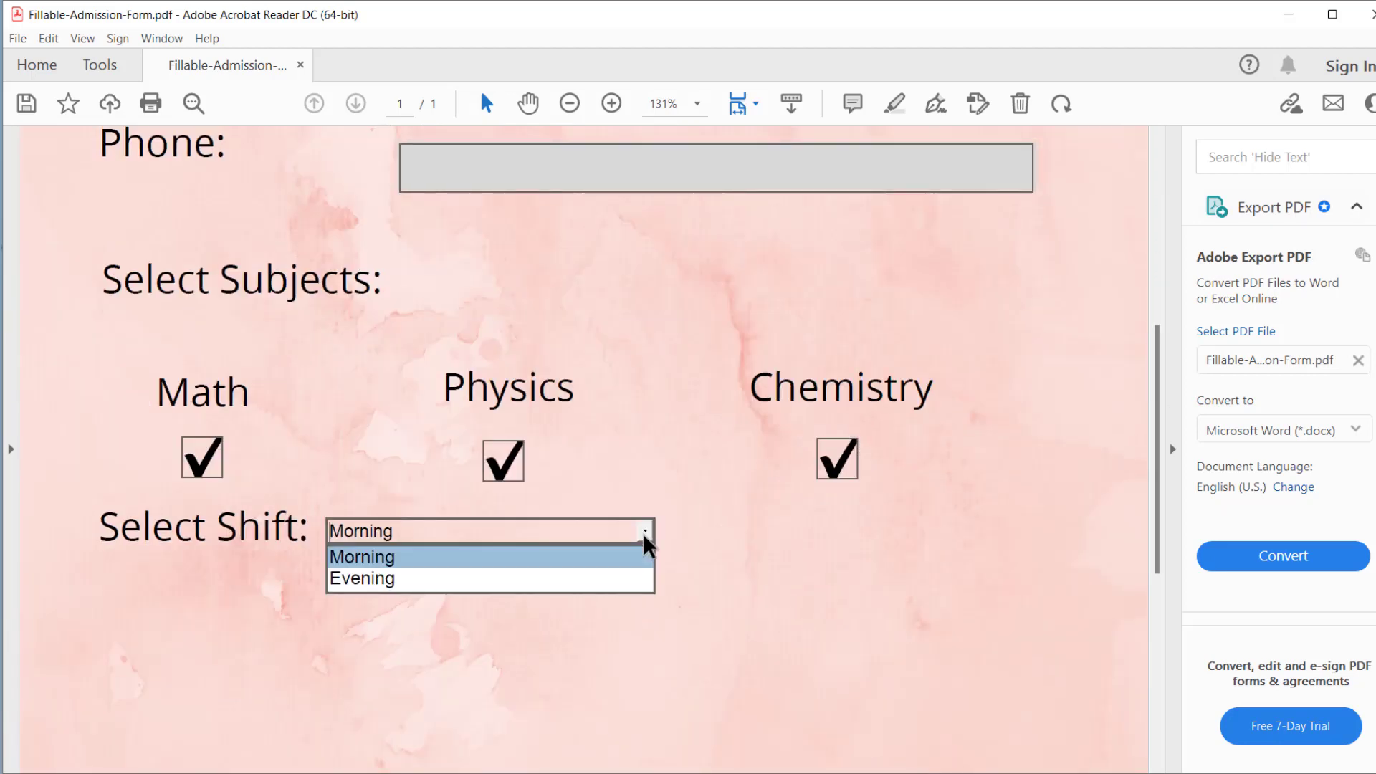
click(369, 594)
scroll(961, 602, down, 3)
click(592, 674)
text(21/0)
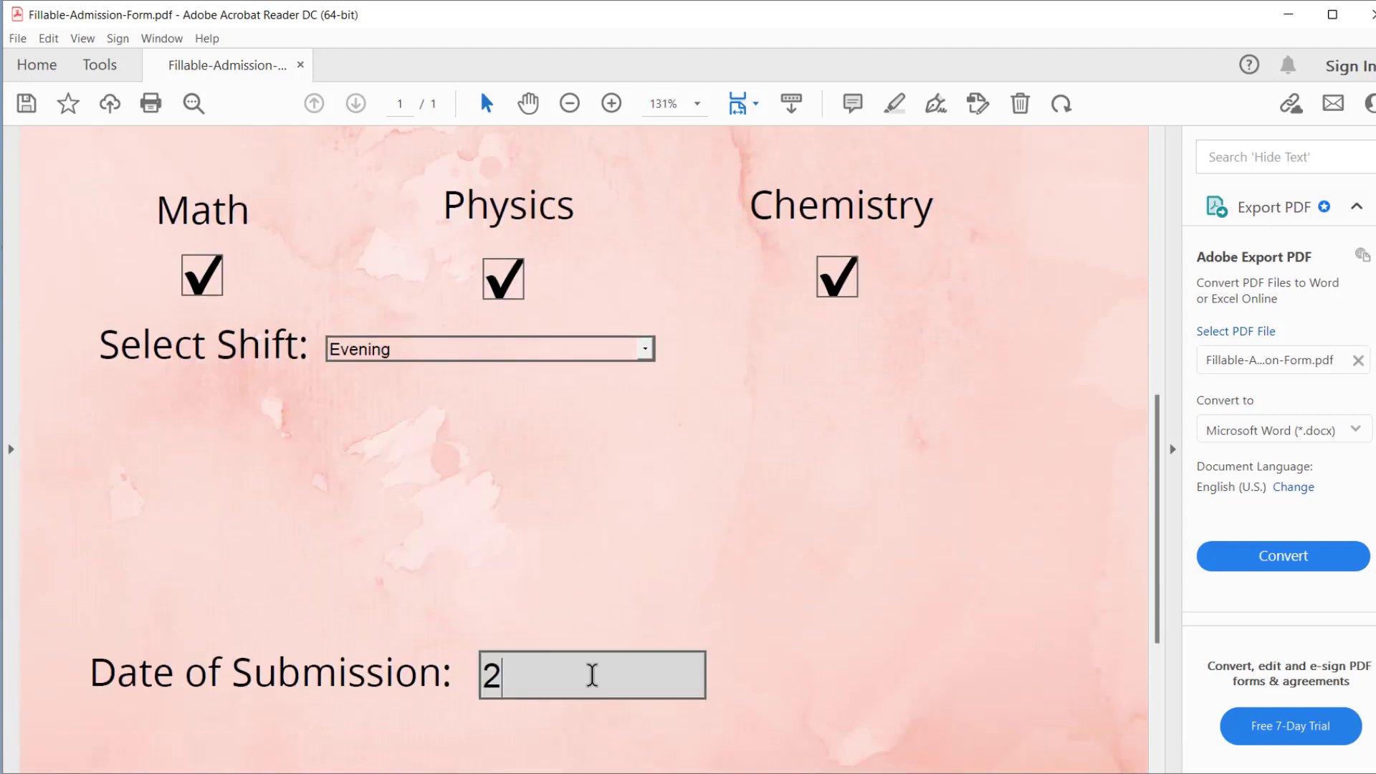
text(6/)
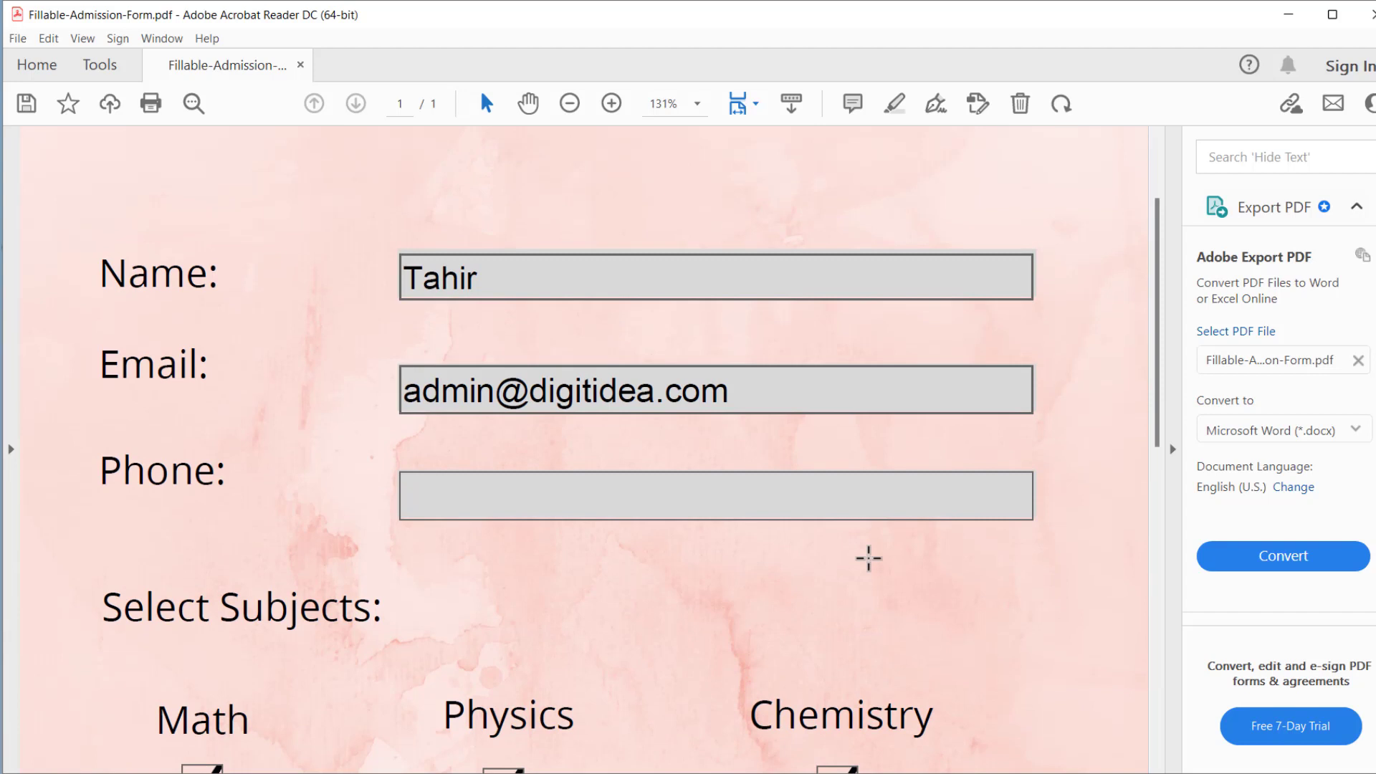
scroll(868, 558, up, 2)
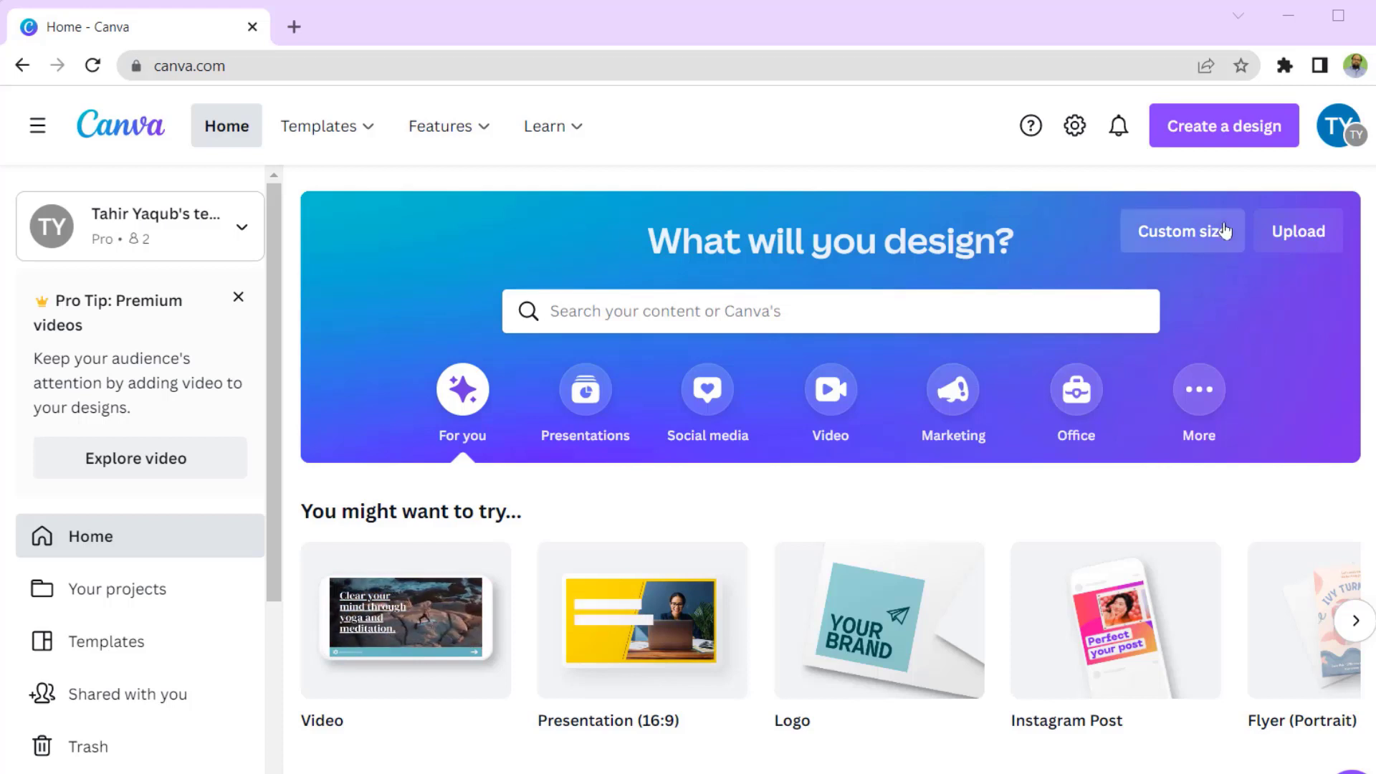
- Check the custom-size unit options, then create a new A4 Document design (21 × 29.7 cm)
click(1216, 137)
text(a4)
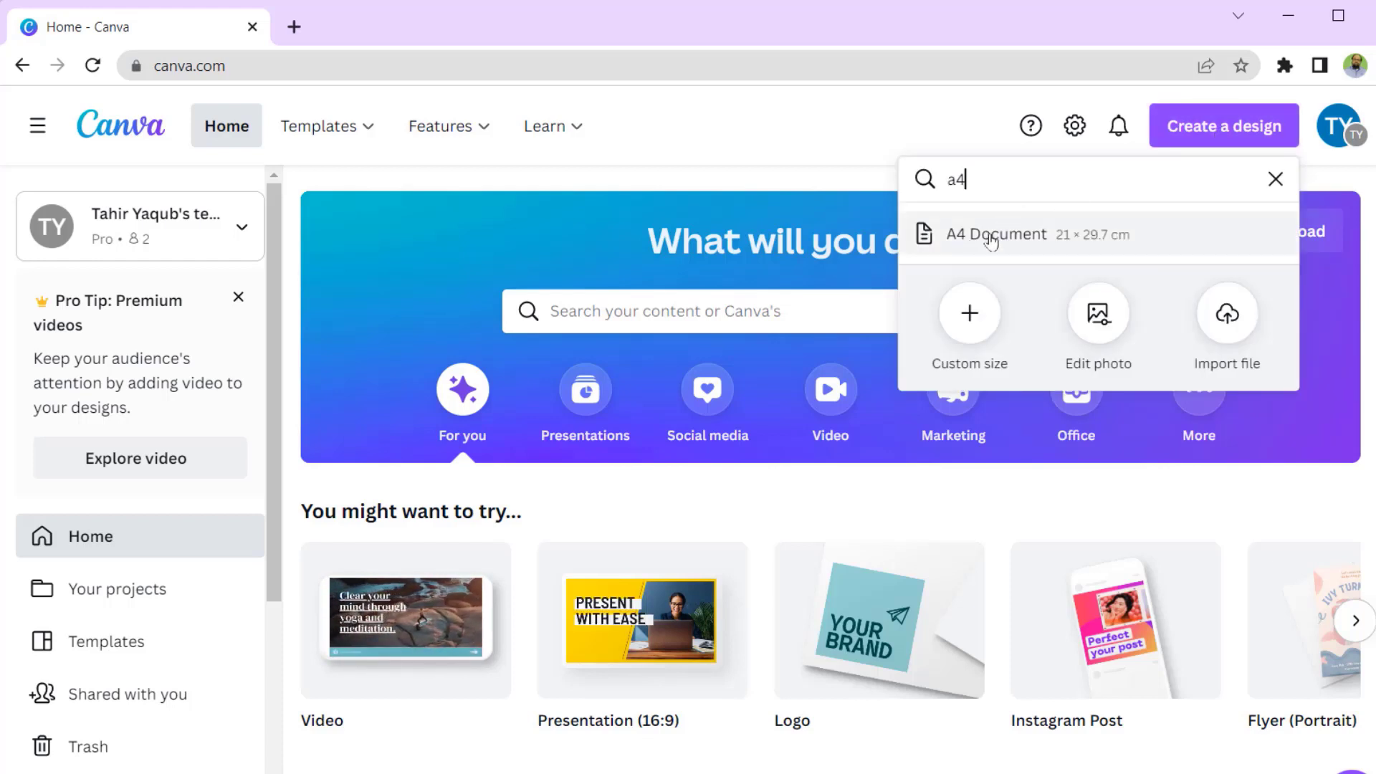
click(971, 315)
click(1226, 275)
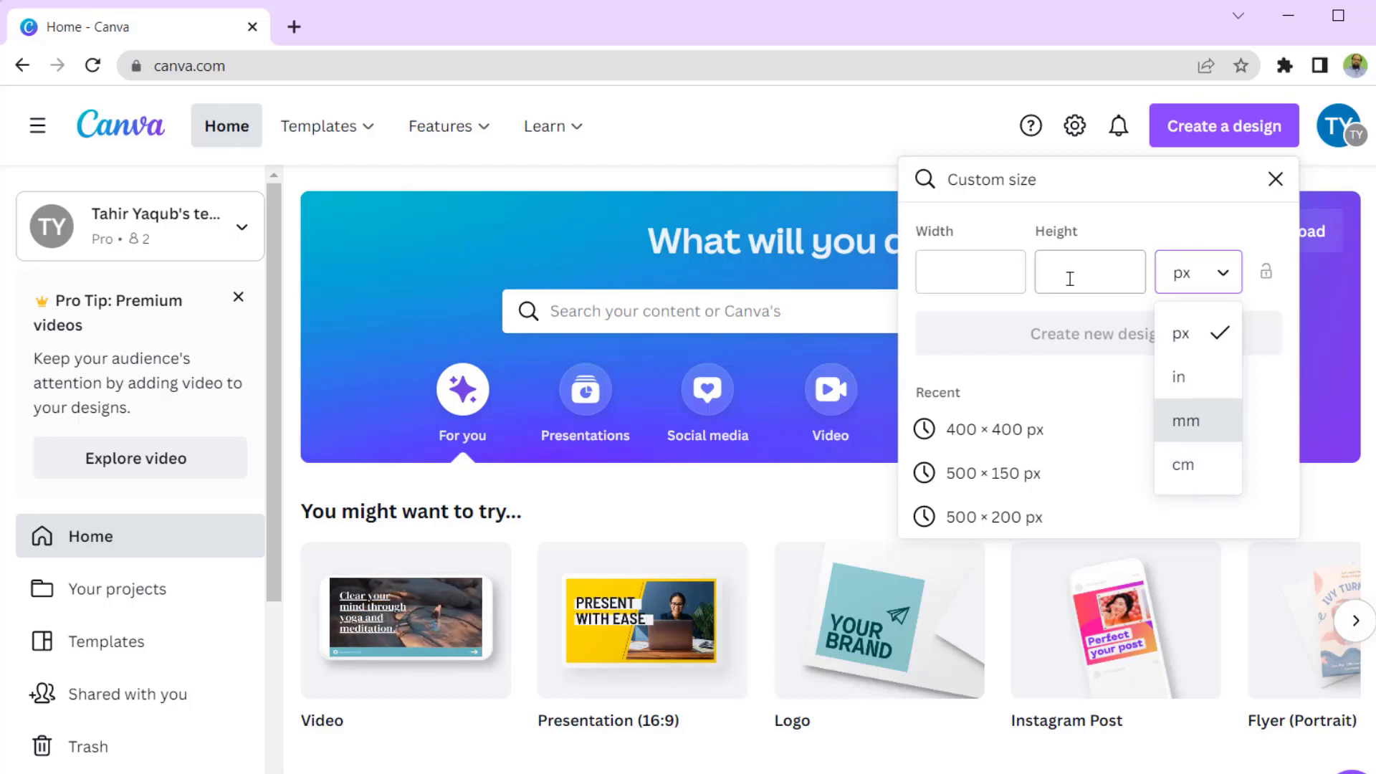
click(1273, 176)
text(a4)
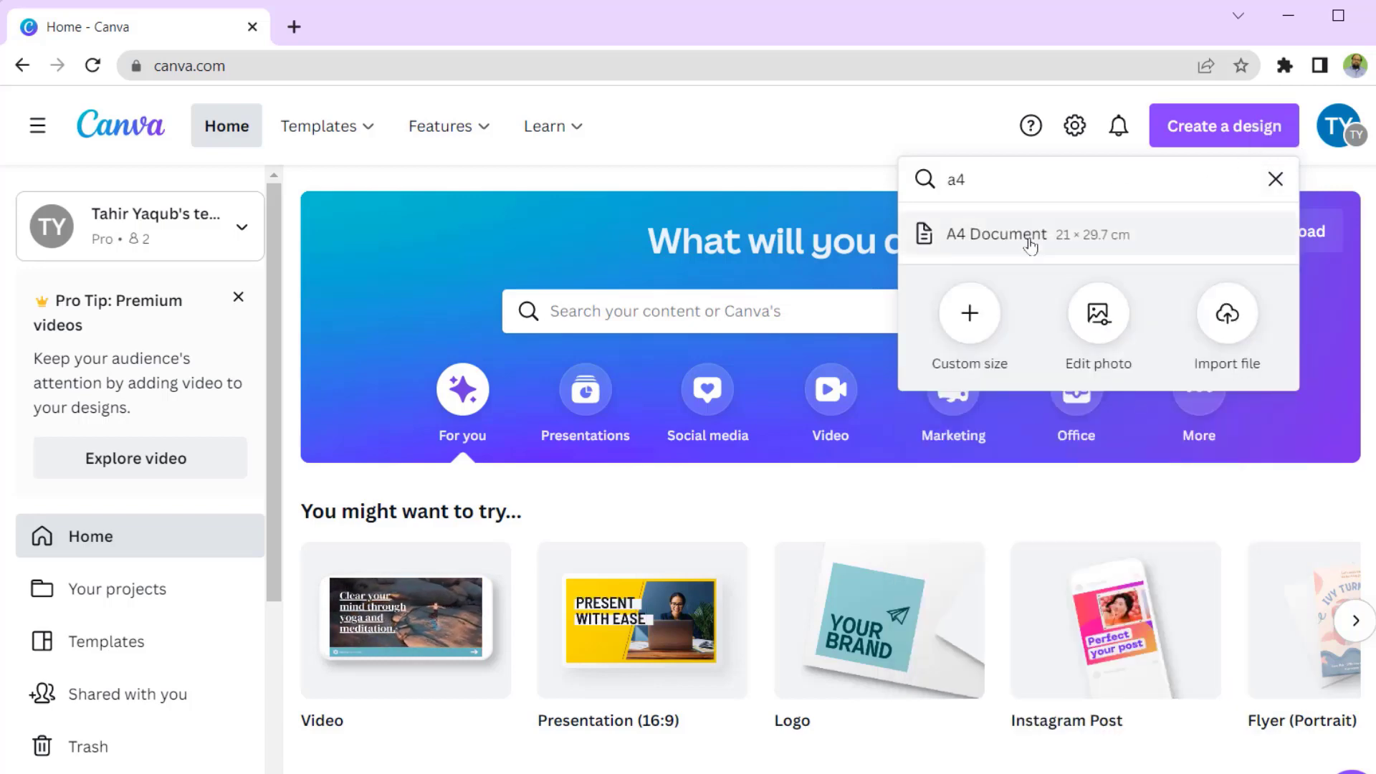
click(1030, 246)
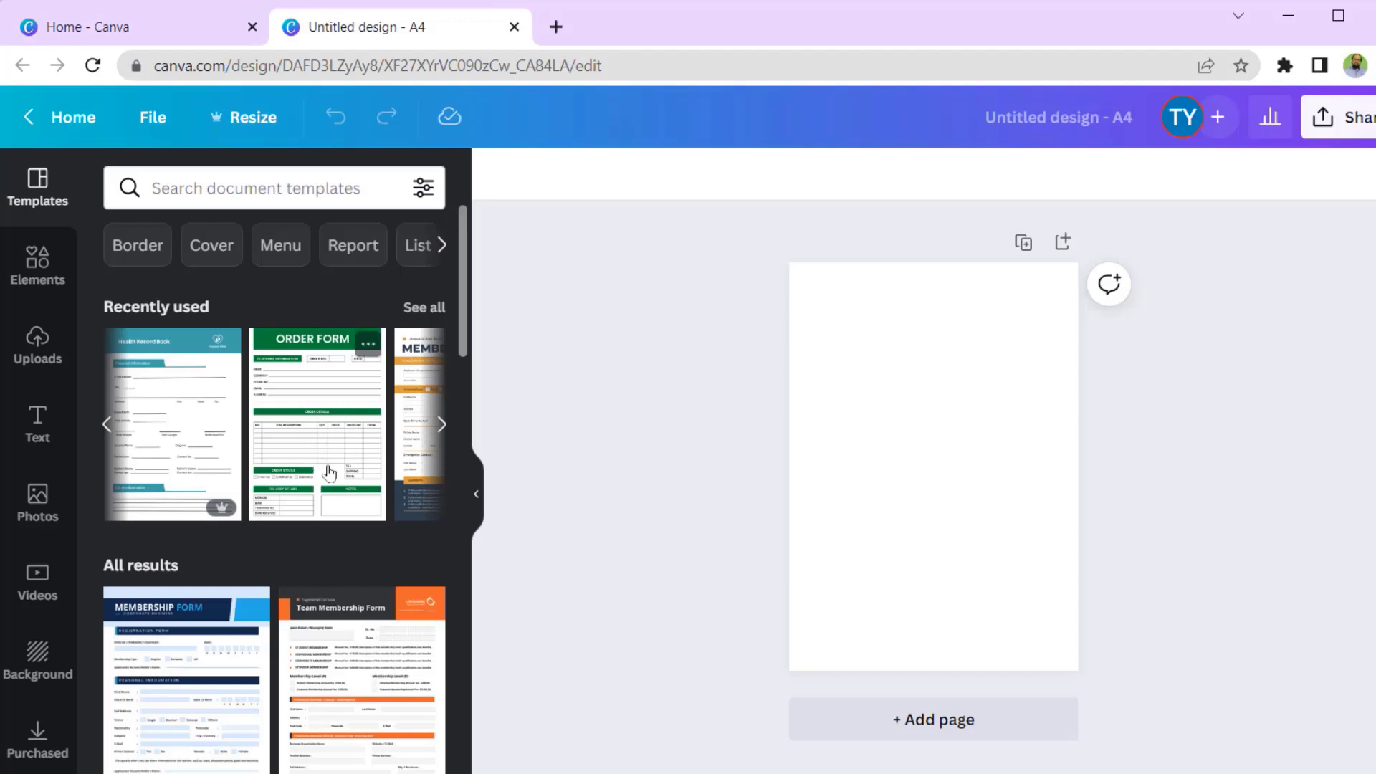
- Try the Membership Form template on the page, then undo it to get the blank A4 page back
scroll(352, 488, down, 7)
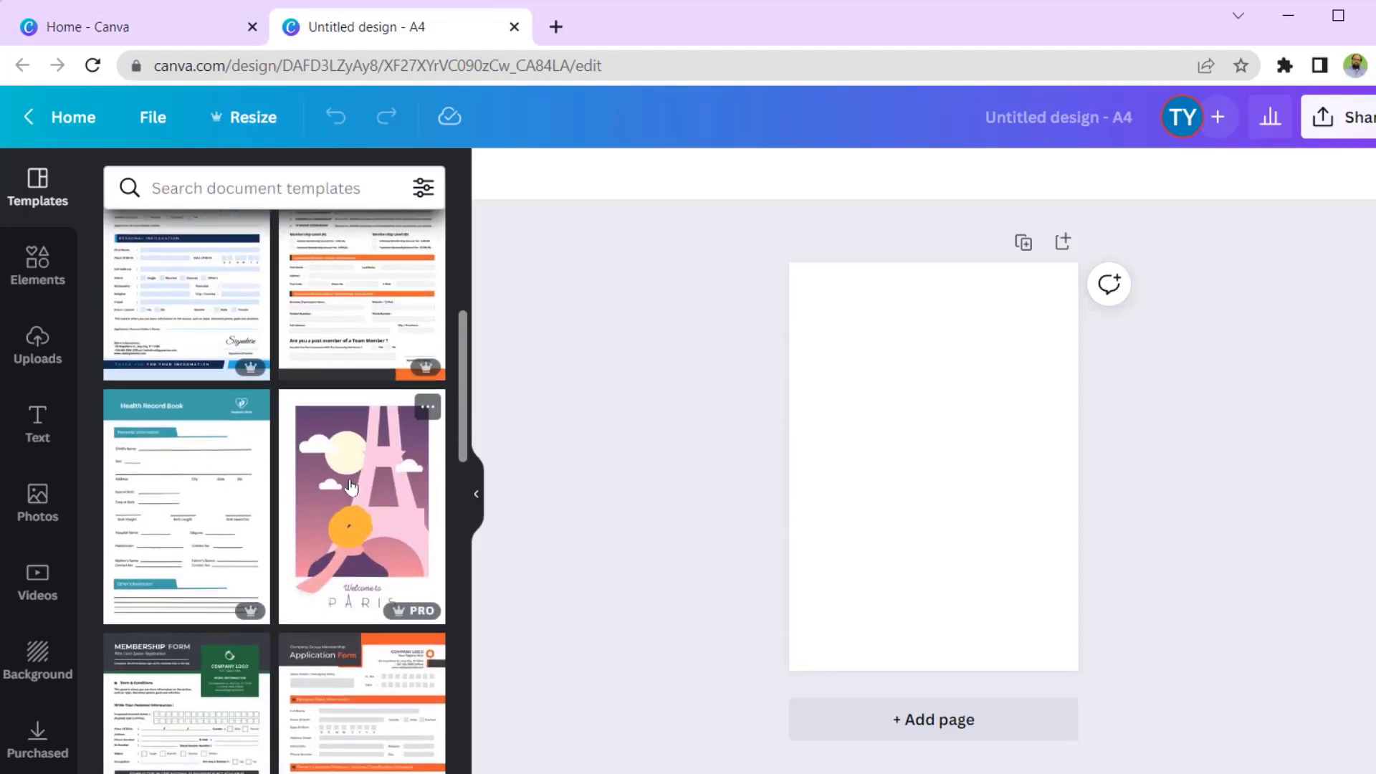
scroll(351, 488, down, 3)
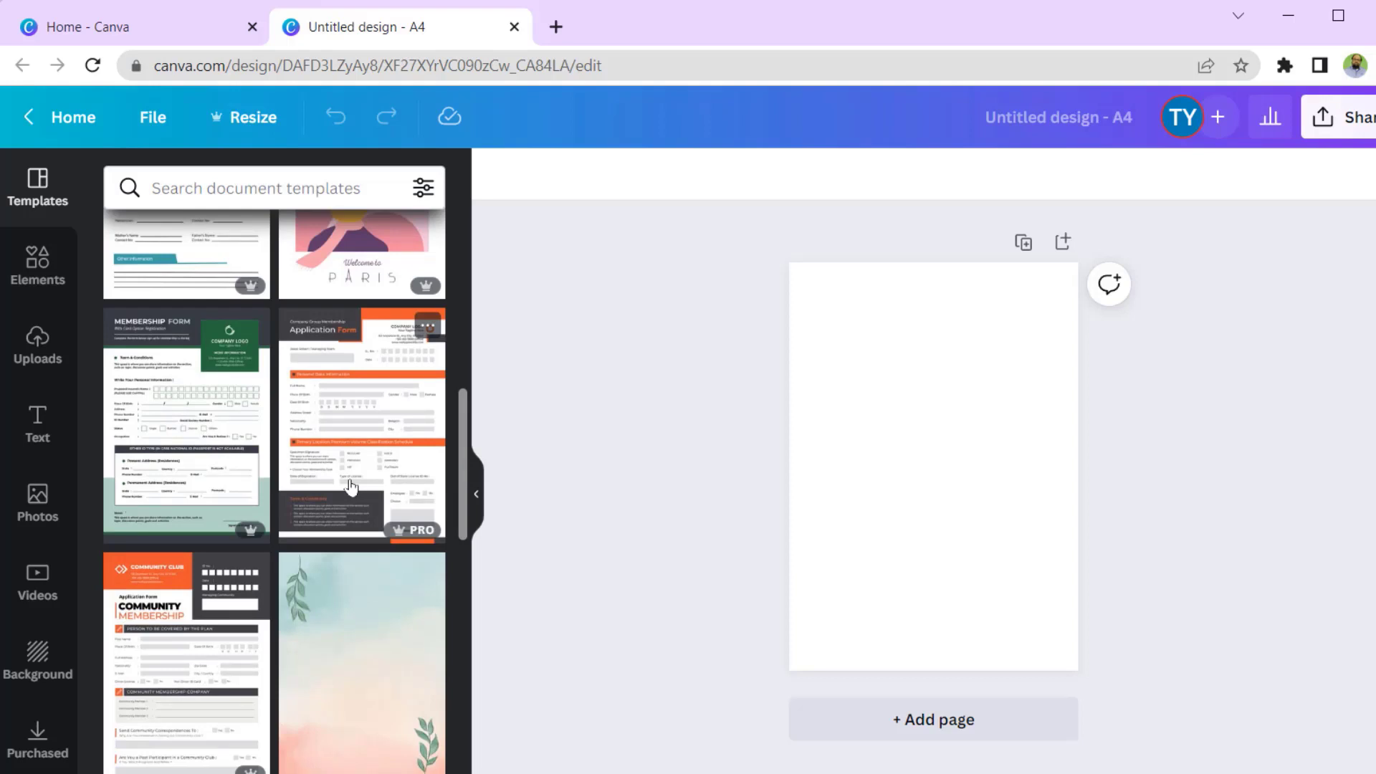
click(199, 426)
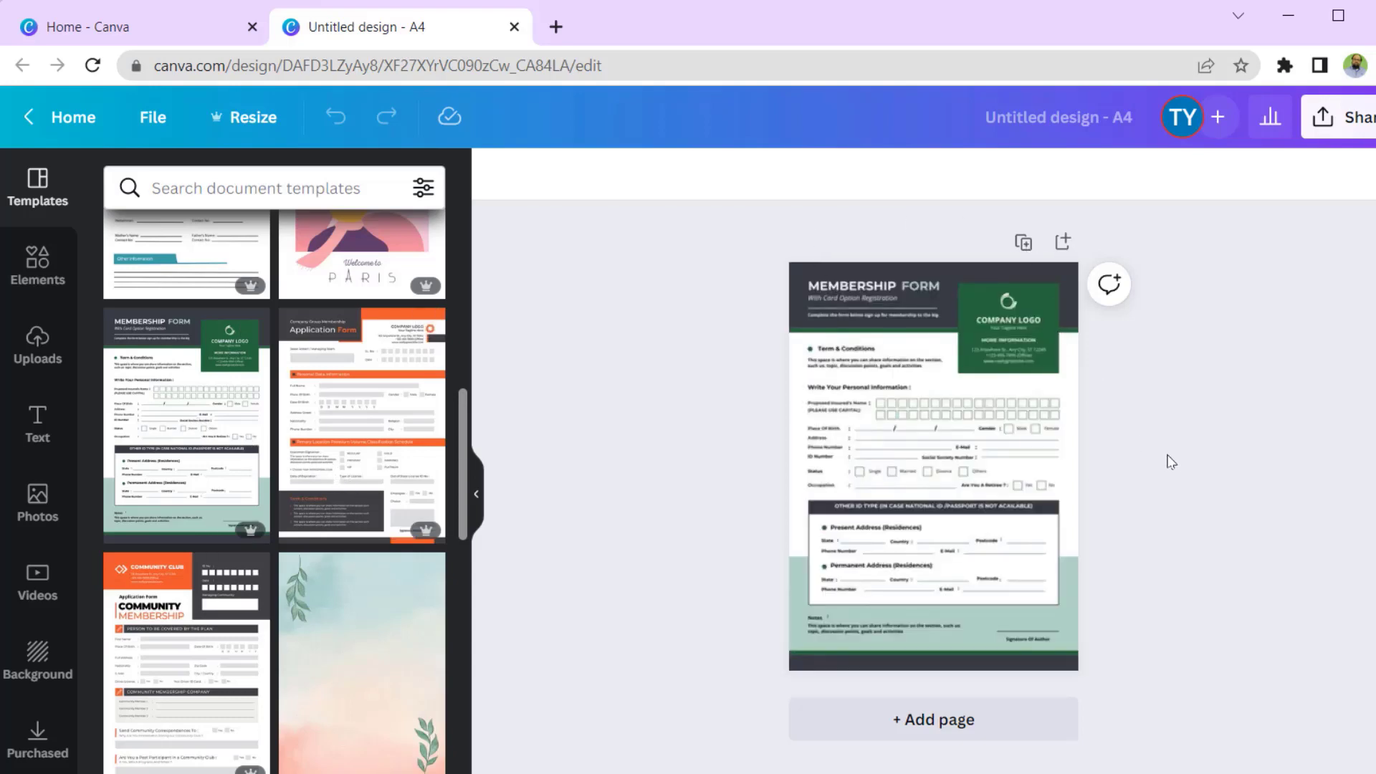
click(1060, 623)
scroll(882, 432, up, 5)
click(900, 403)
scroll(580, 566, up, 2)
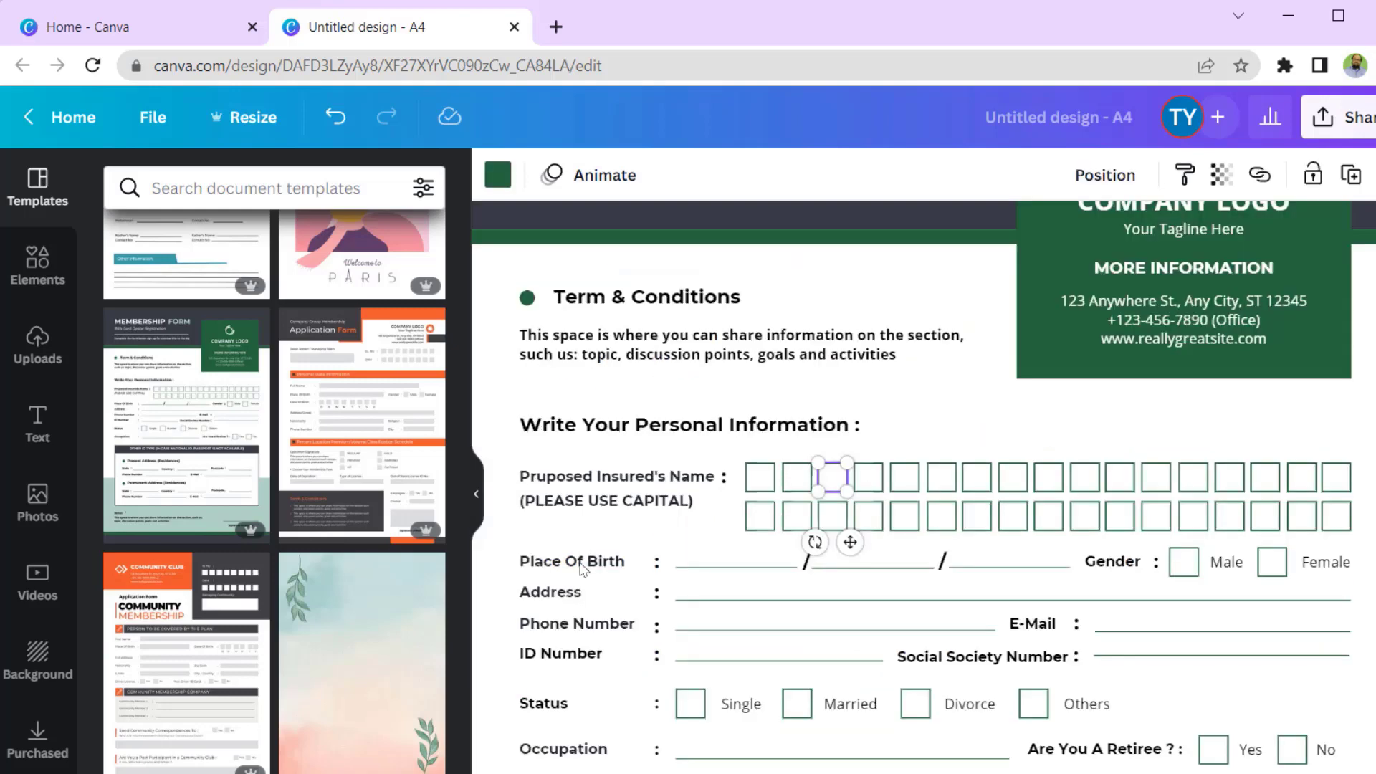
scroll(831, 568, up, 3)
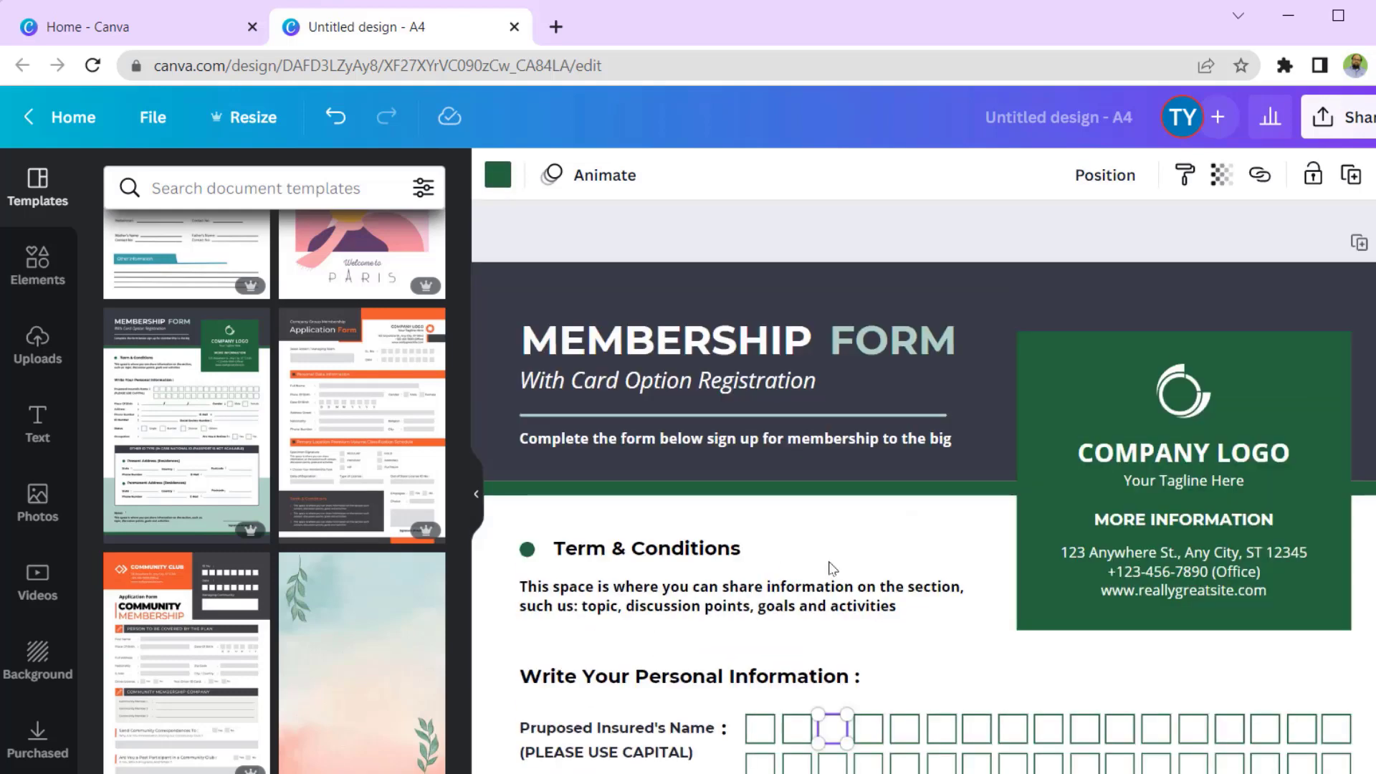
key(ctrl+z)
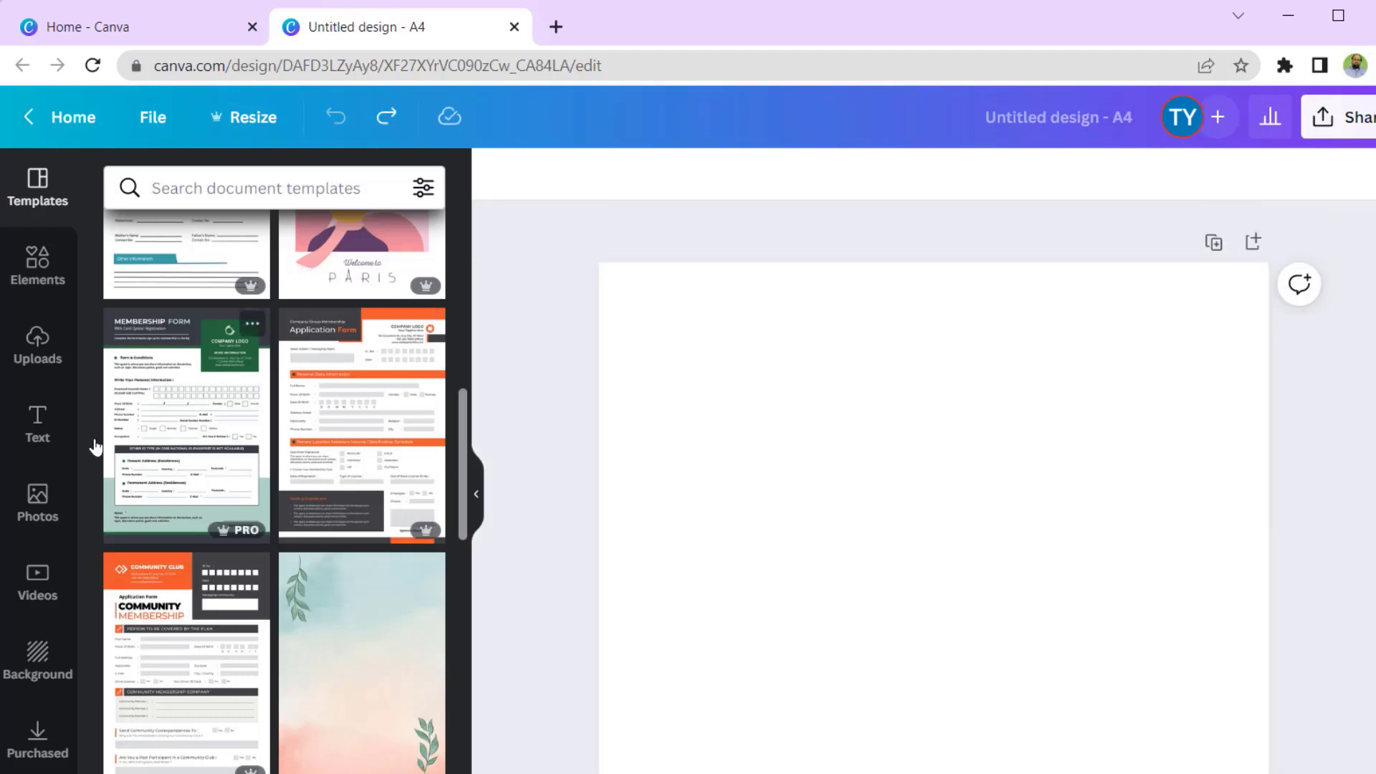
- Add a heading reading 'Admission Form' to the page
click(38, 421)
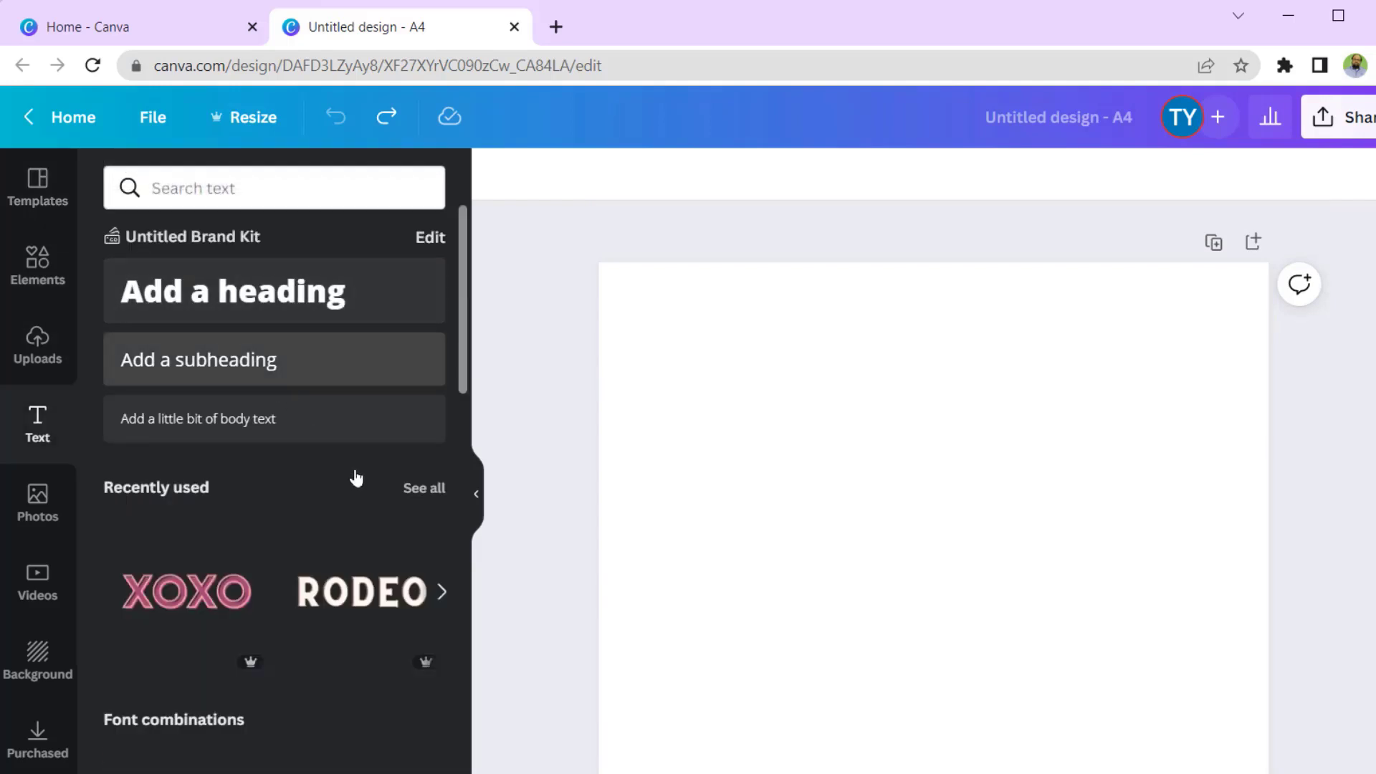
scroll(301, 501, down, 8)
scroll(306, 489, down, 3)
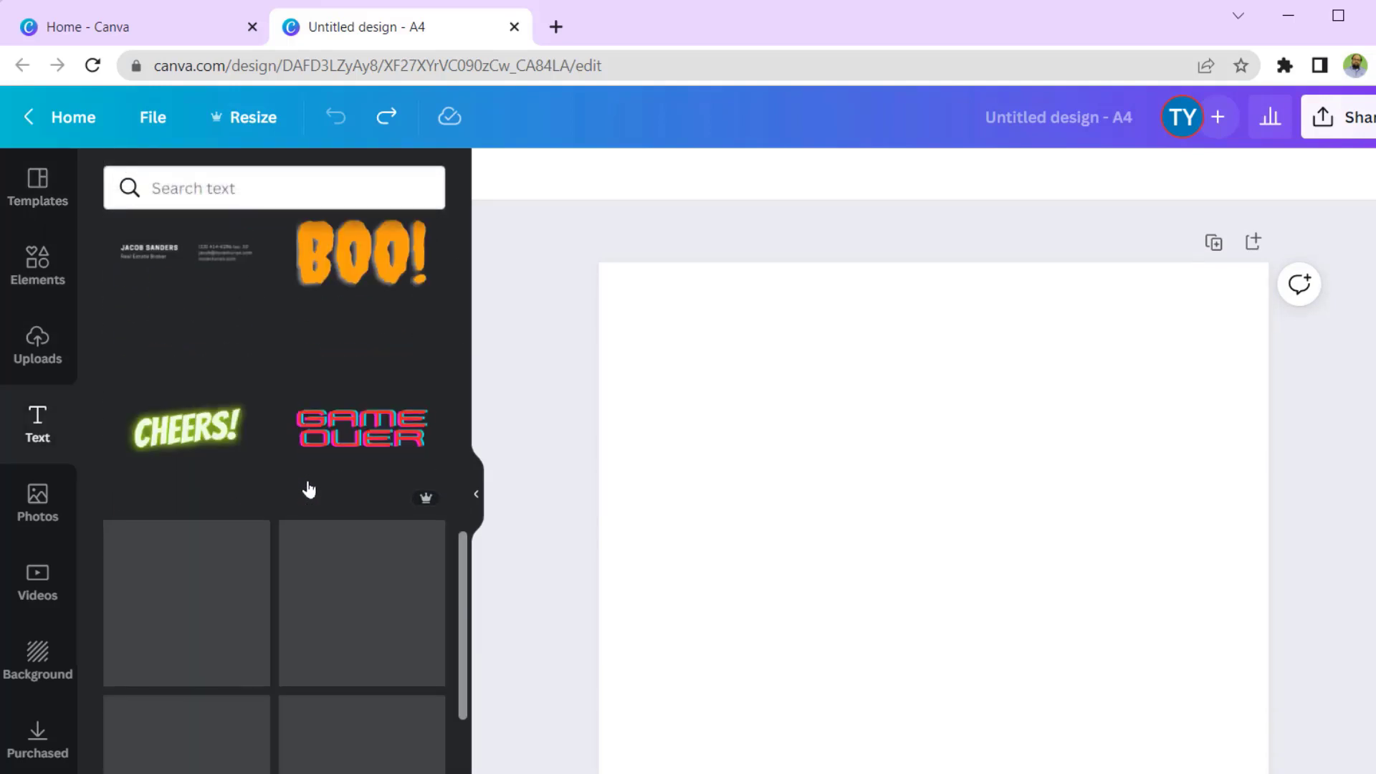
scroll(307, 486, up, 12)
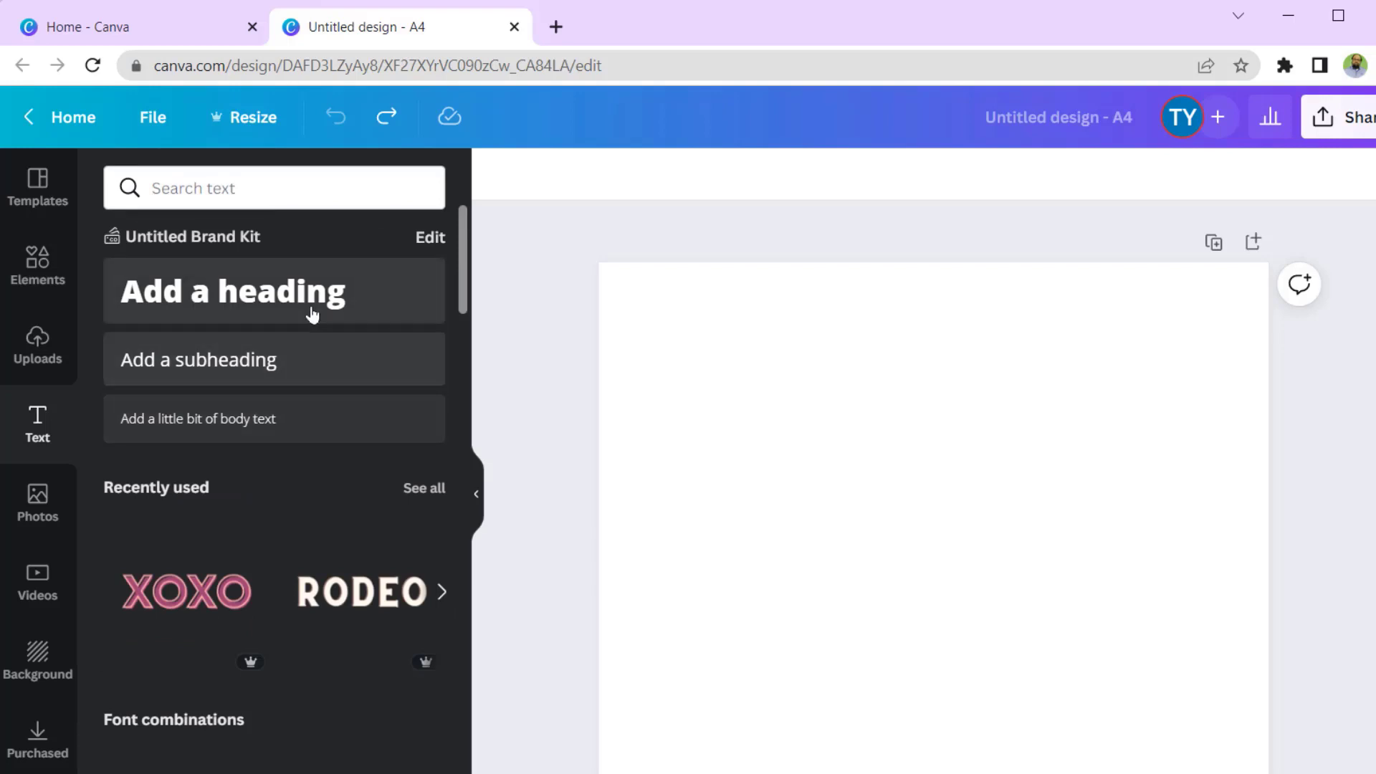
click(286, 297)
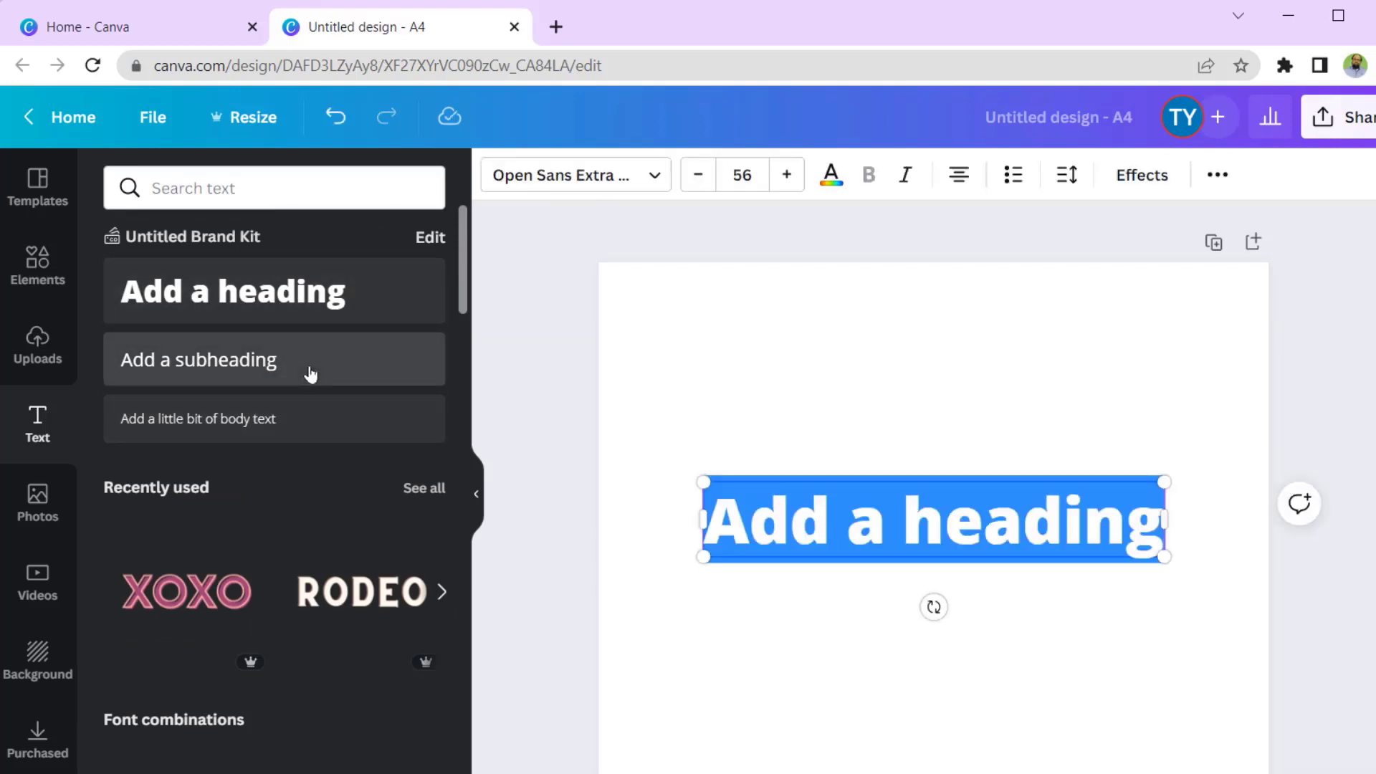
text(Admission Form)
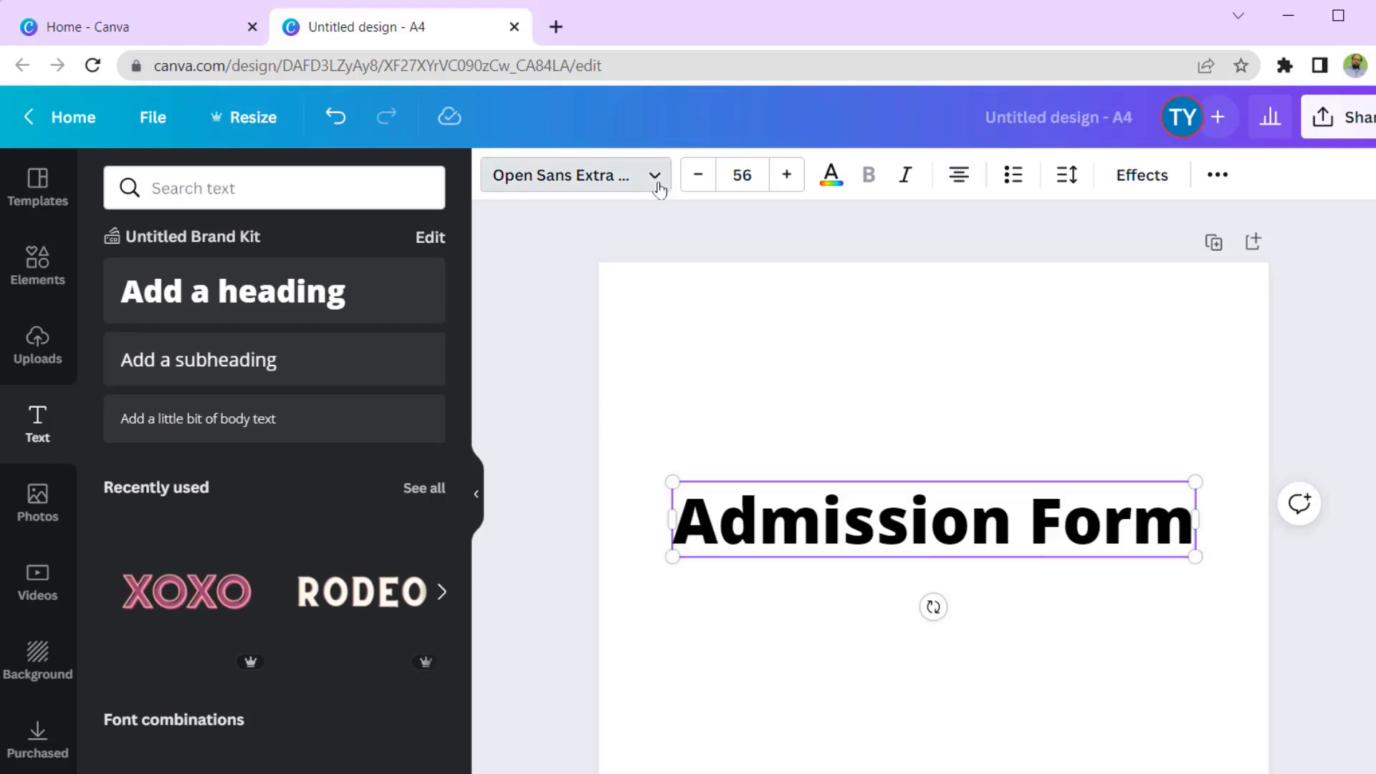
- Set the heading font to TAN Jambore and move it up near the page top
click(654, 176)
scroll(337, 430, down, 7)
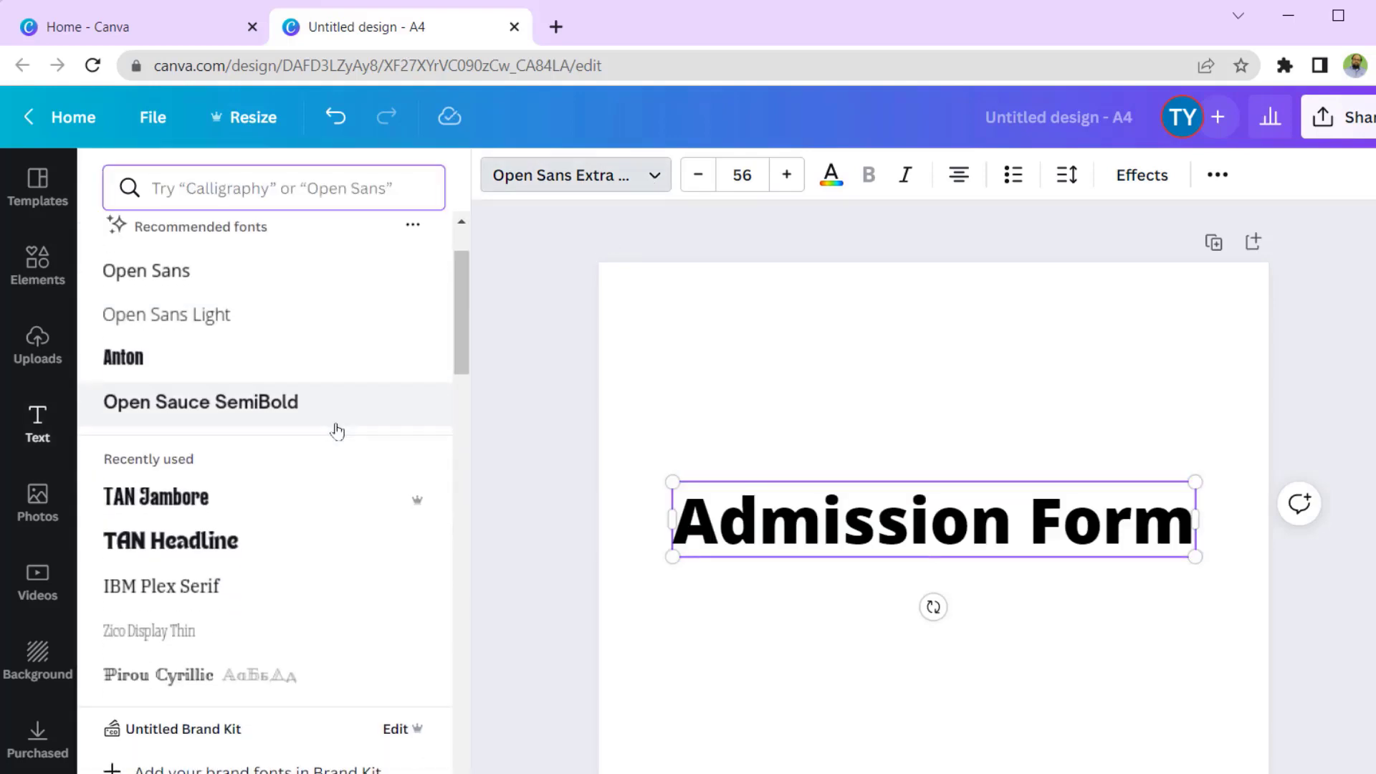
scroll(313, 616, down, 3)
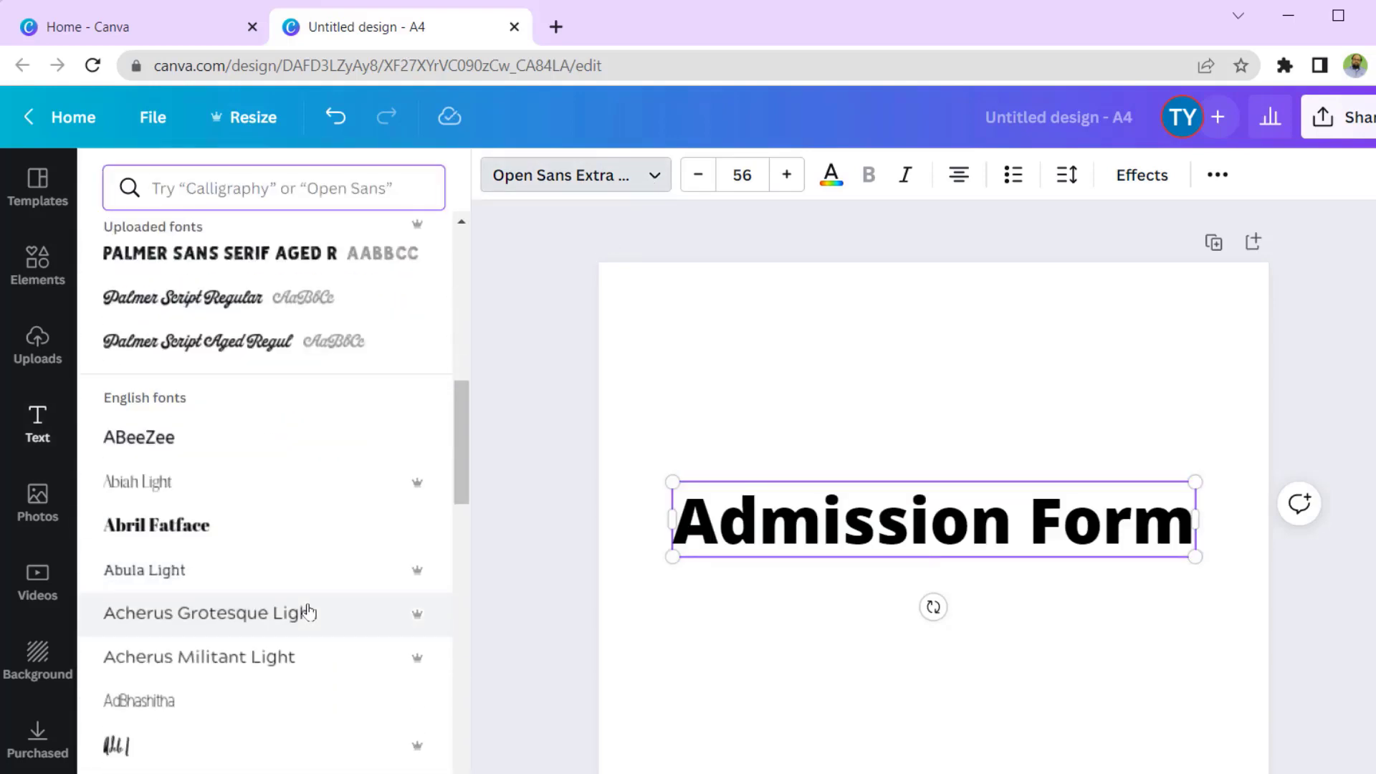
scroll(308, 613, down, 4)
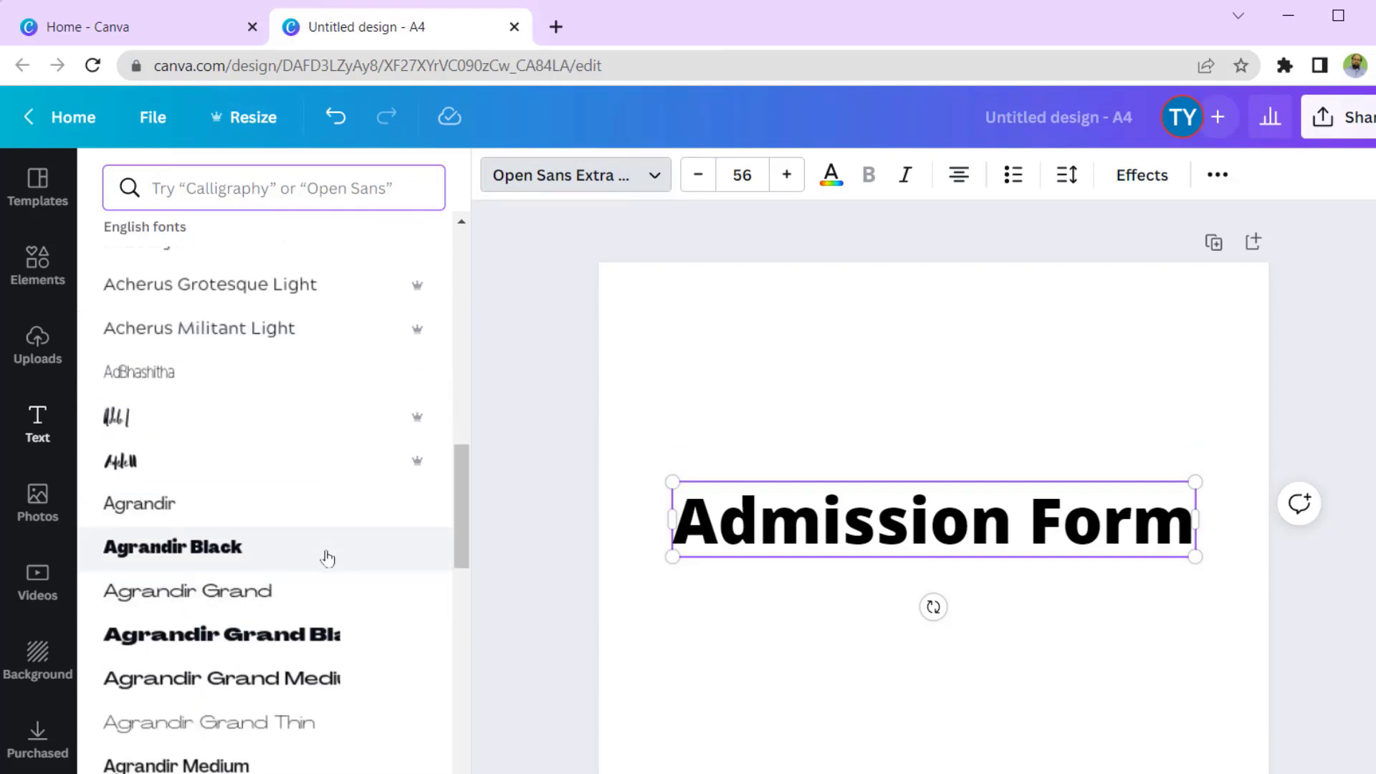
mouse_move(417, 466)
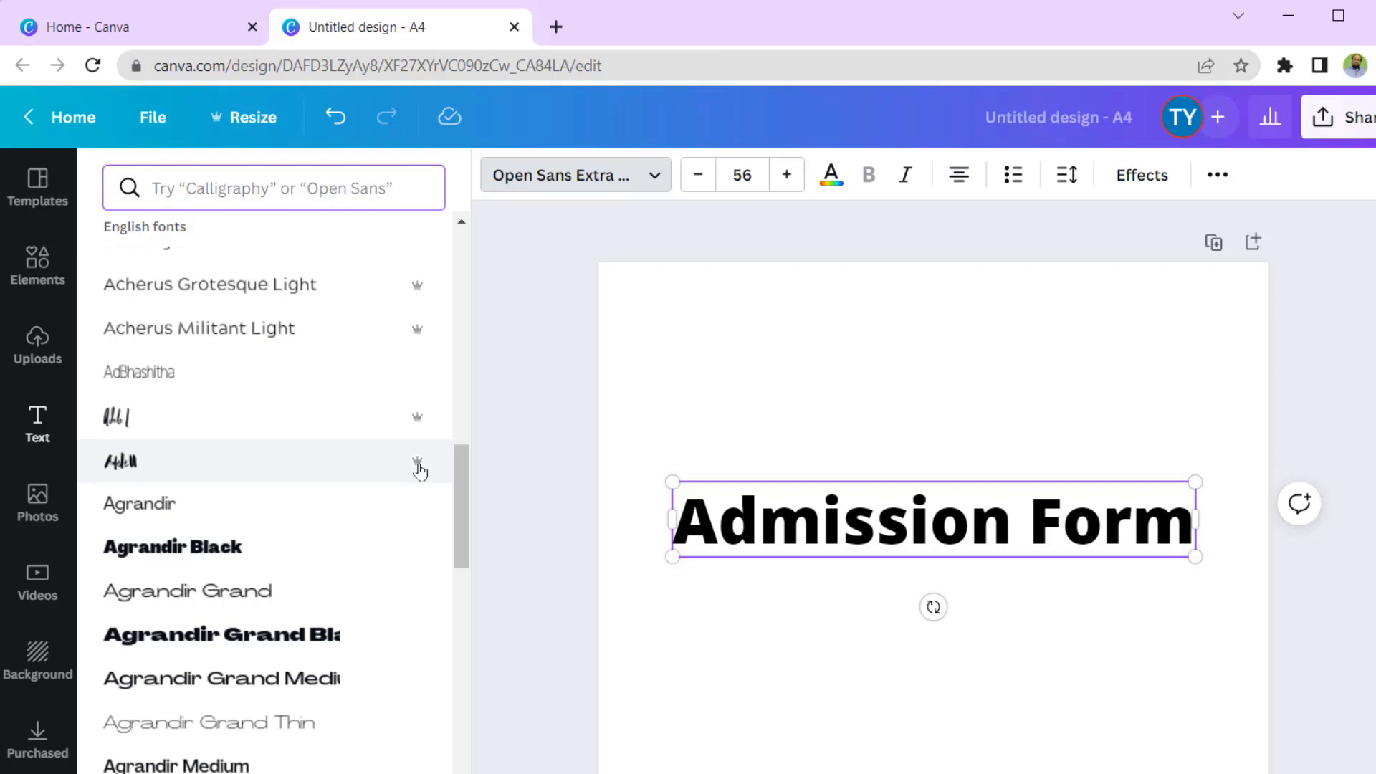
scroll(215, 509, up, 10)
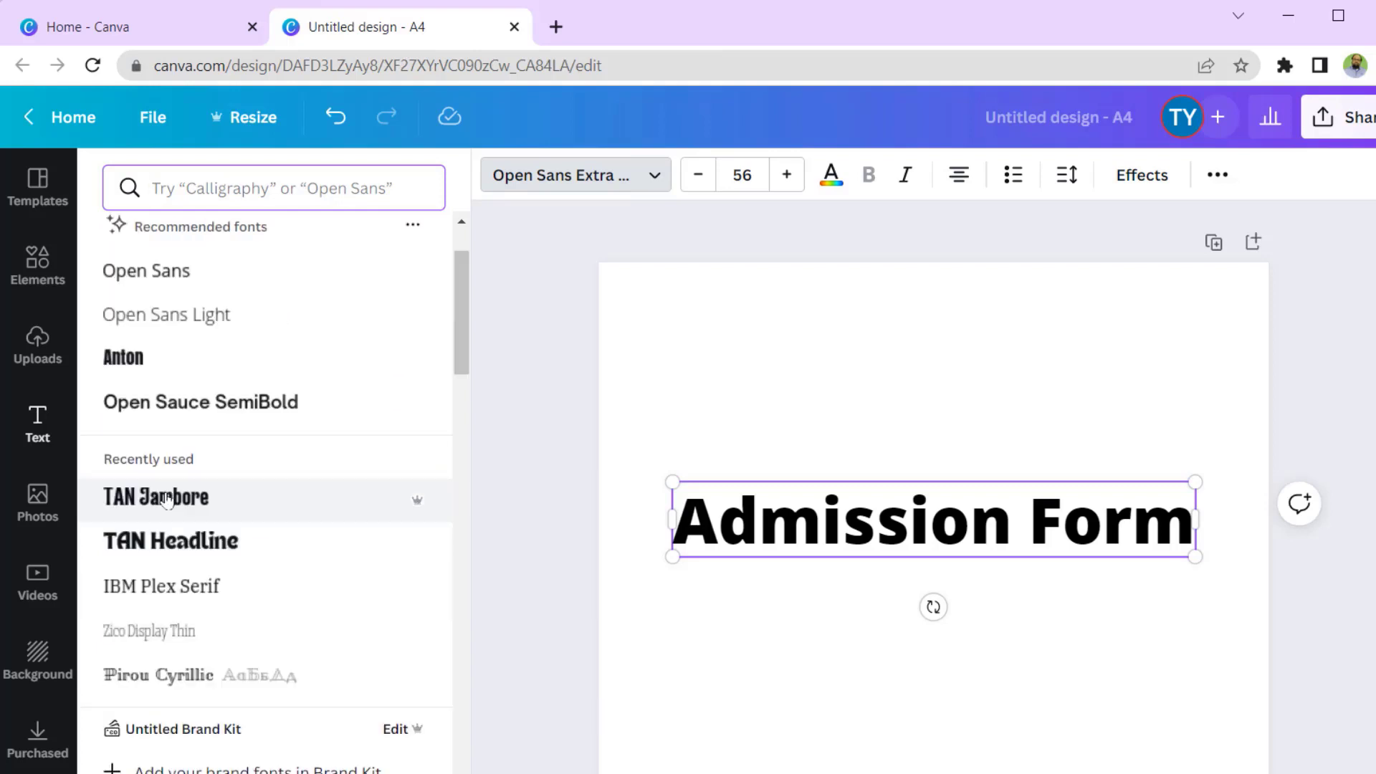
click(166, 499)
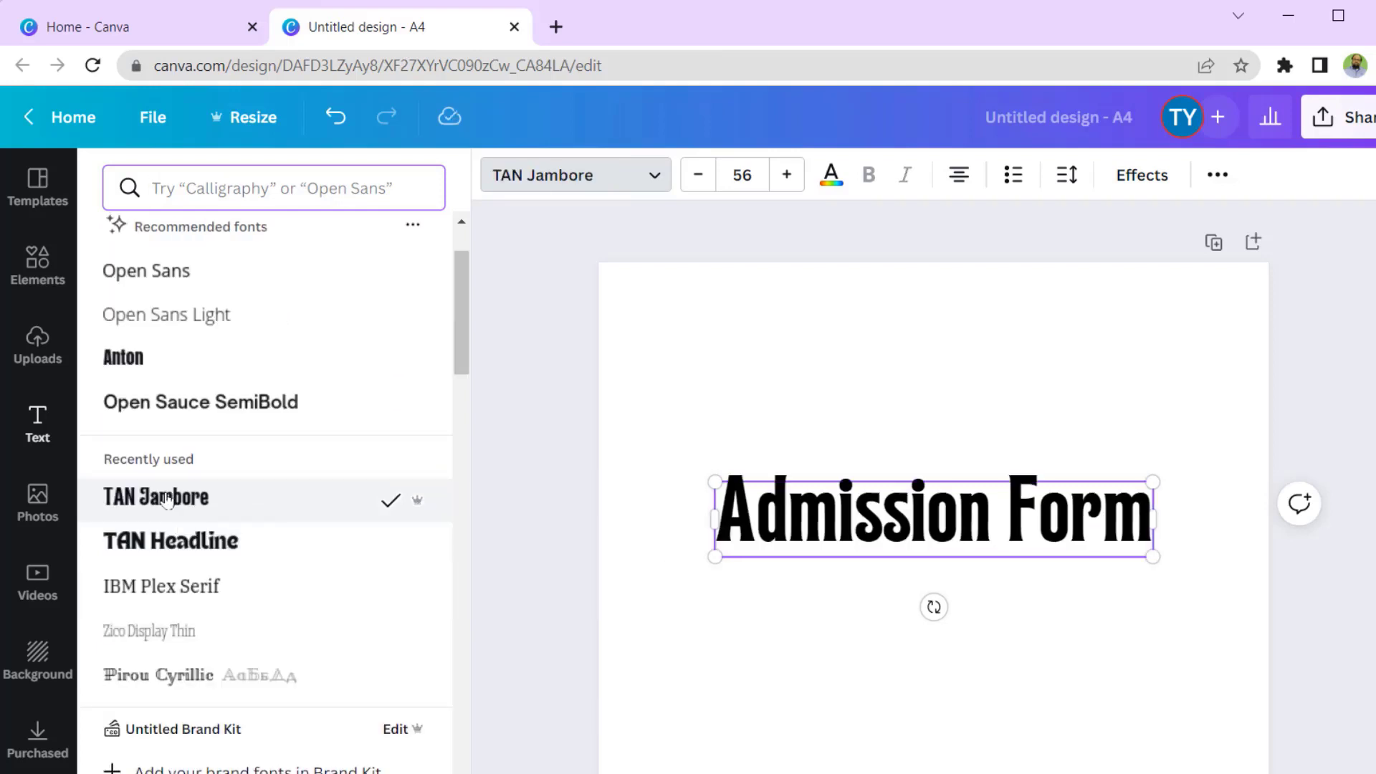
drag(940, 476, 937, 323)
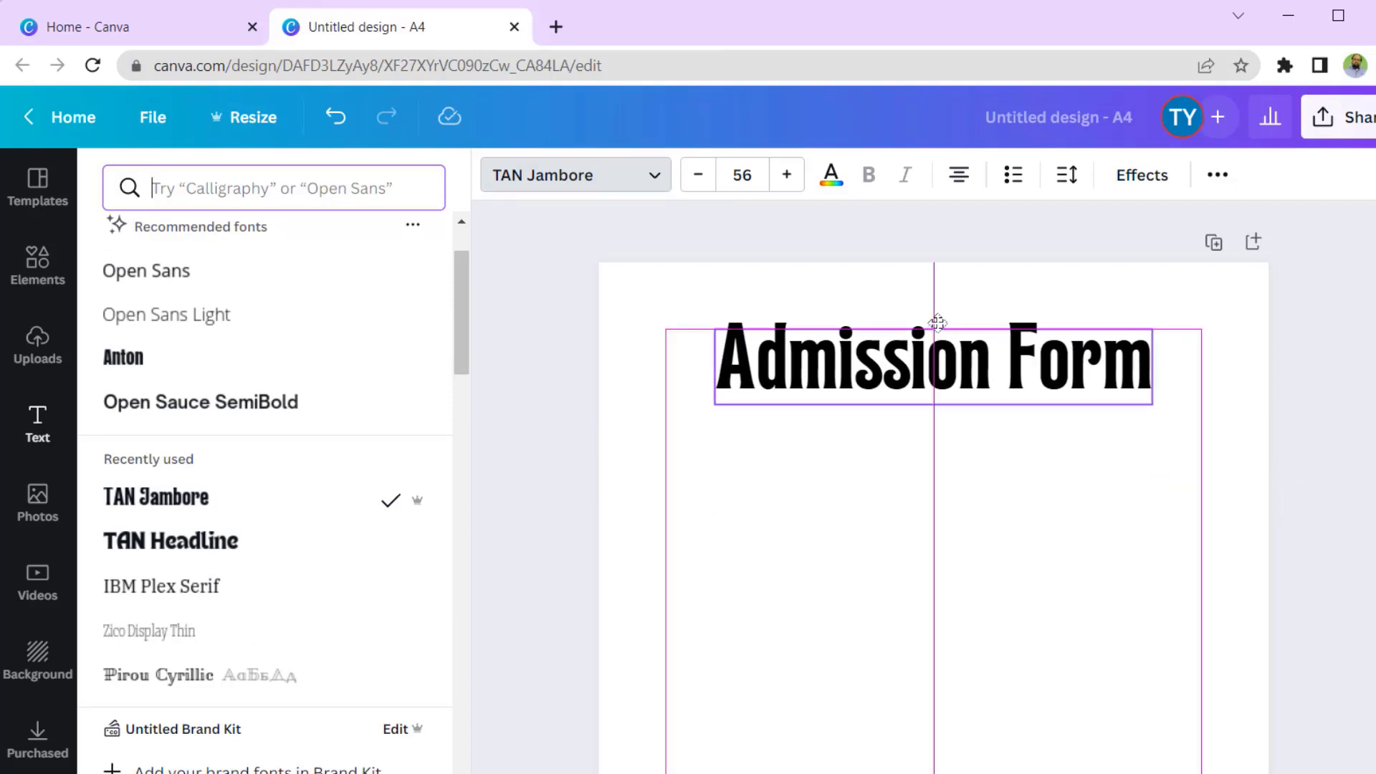
drag(937, 322, 937, 323)
- Add a subheading label 'Name:' and shrink the Admission Form heading
click(37, 423)
click(204, 362)
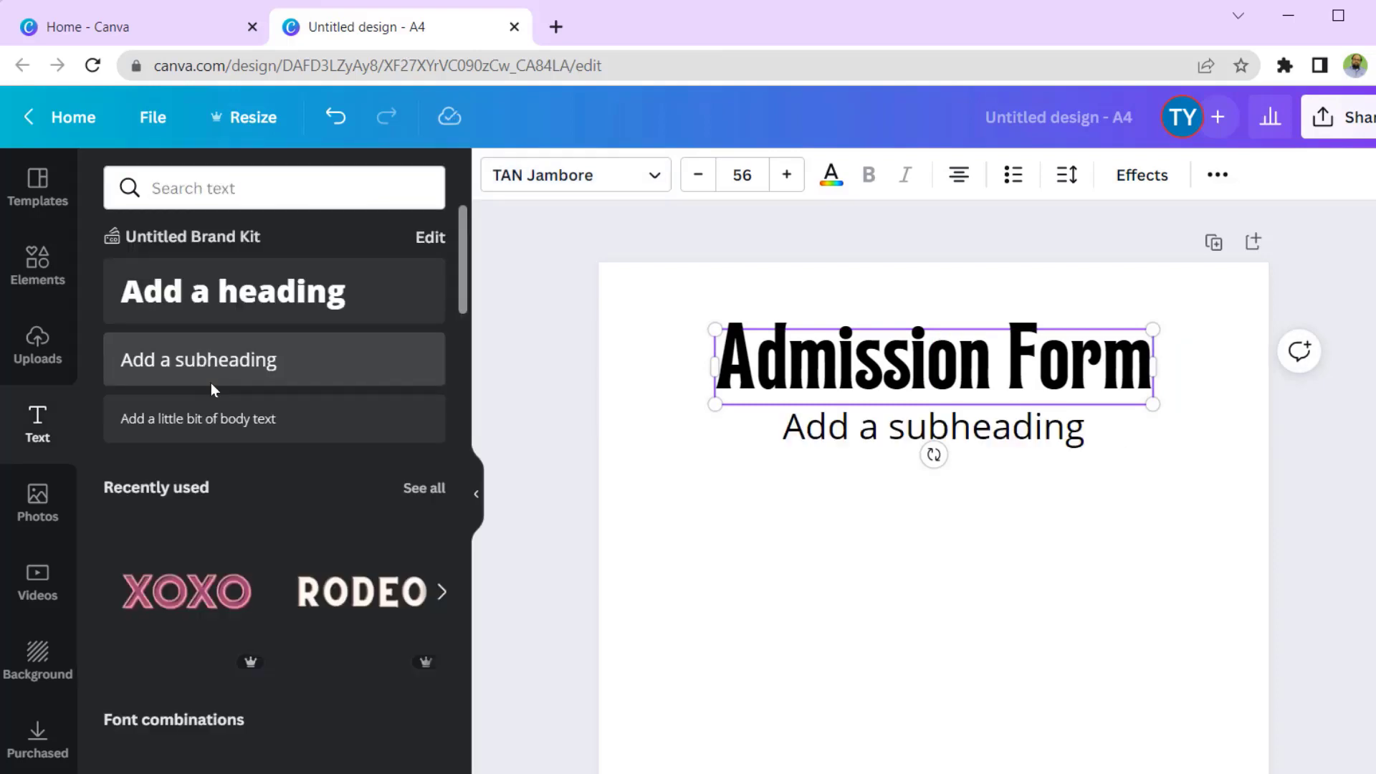
click(1078, 431)
key(ctrl+a)
text(Nam)
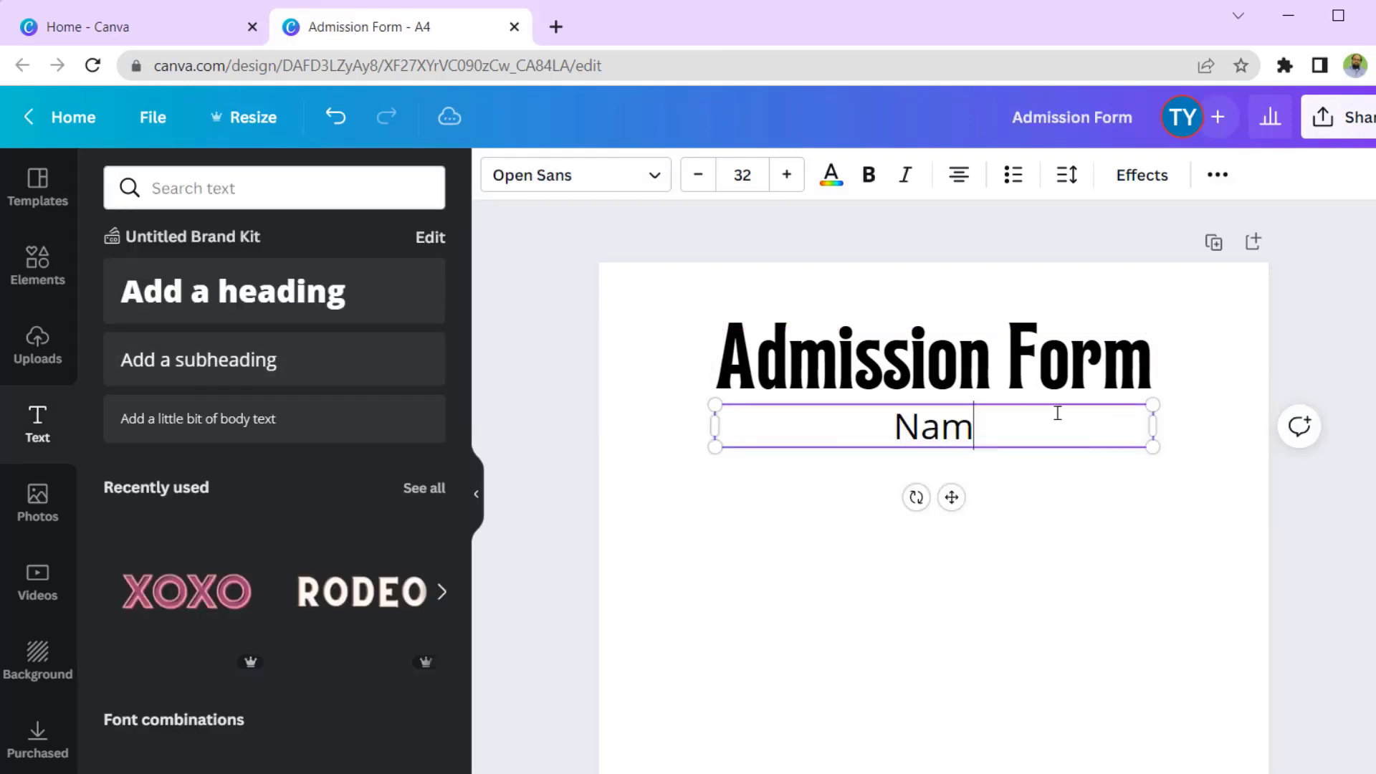
text(e:)
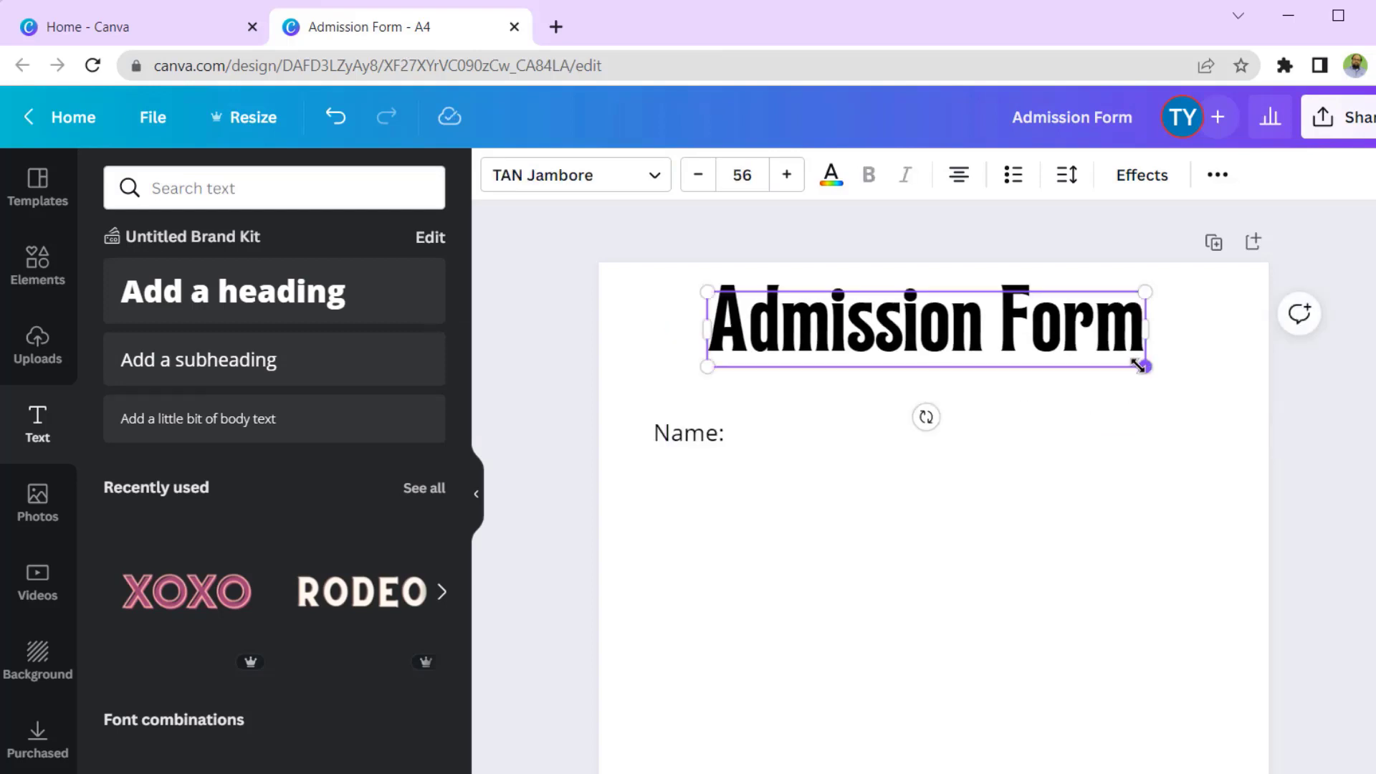
drag(1138, 365, 962, 296)
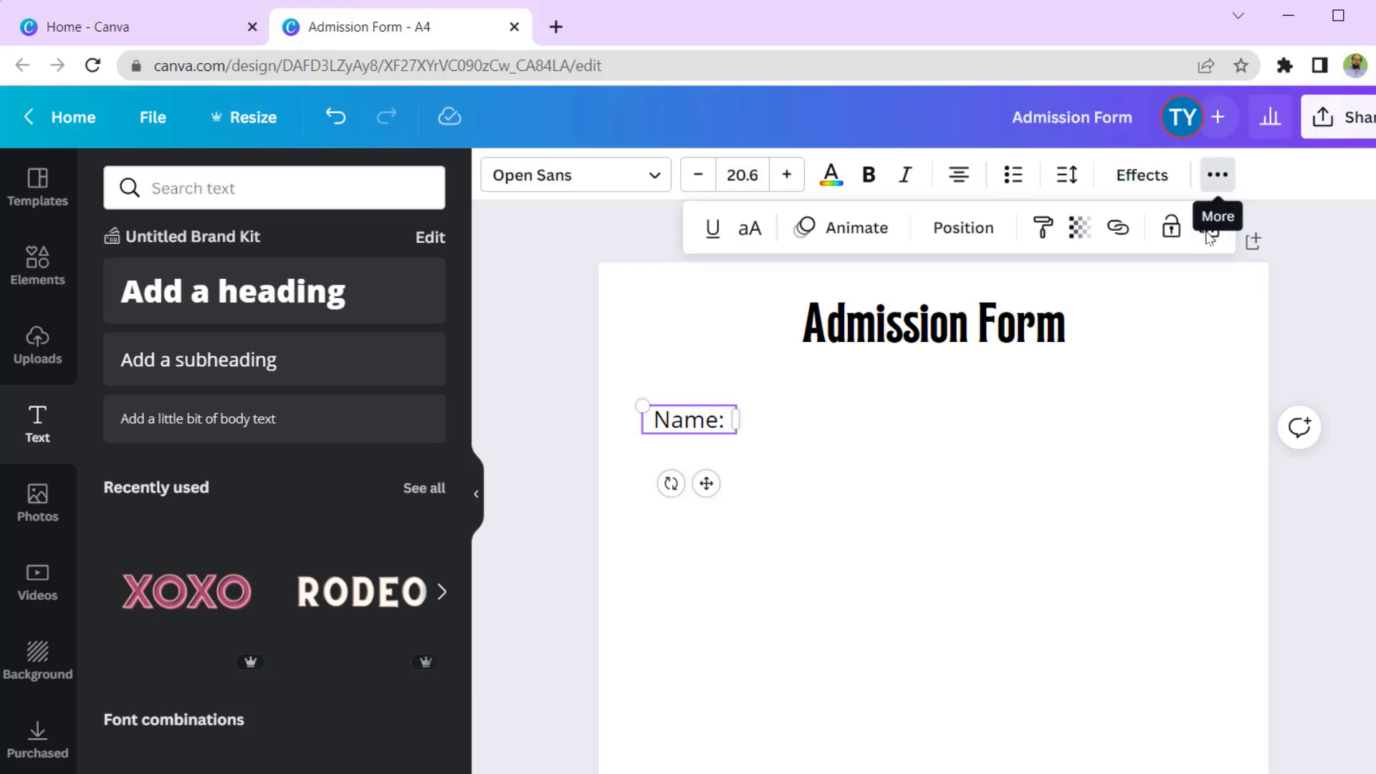
- Duplicate the Name: label into Email, Phone, Select Subjects and Select Shift labels below it
click(1211, 229)
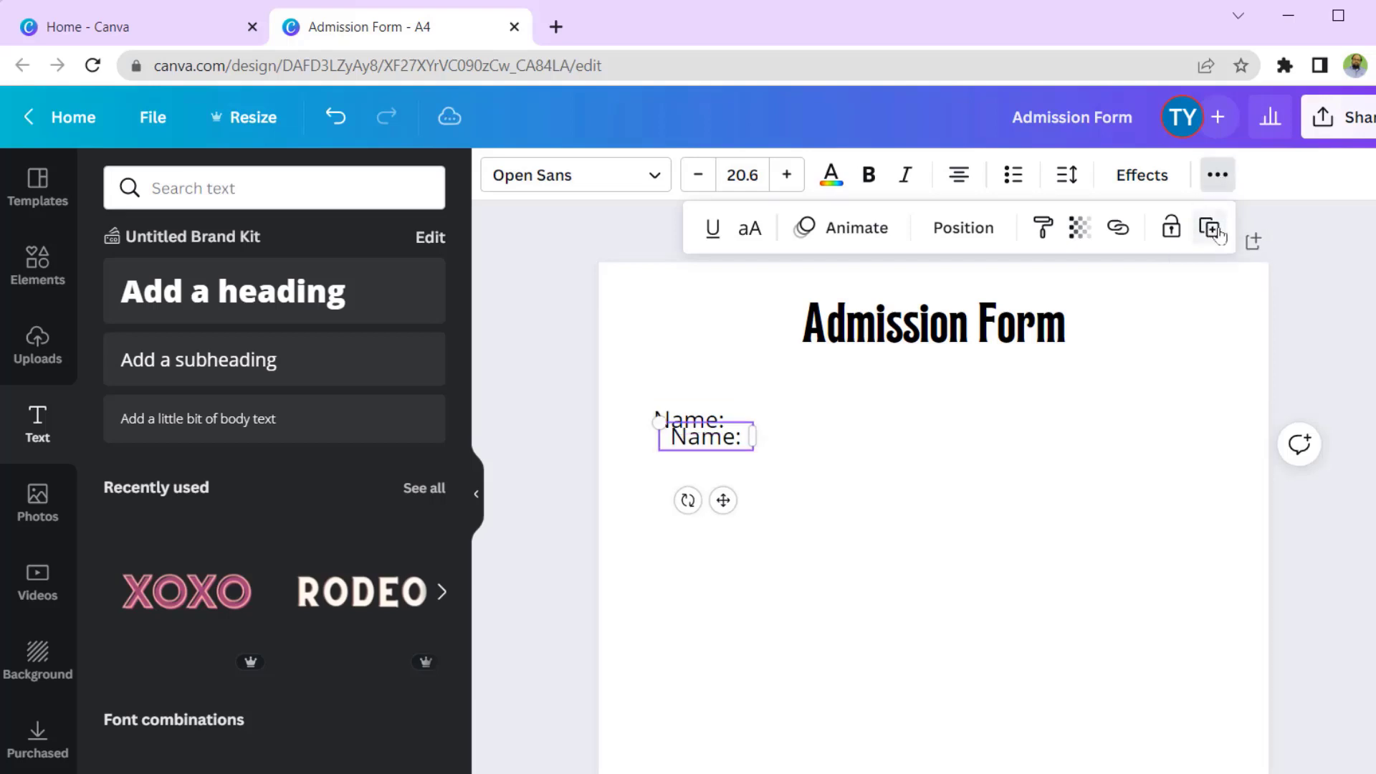
click(1210, 229)
click(1216, 231)
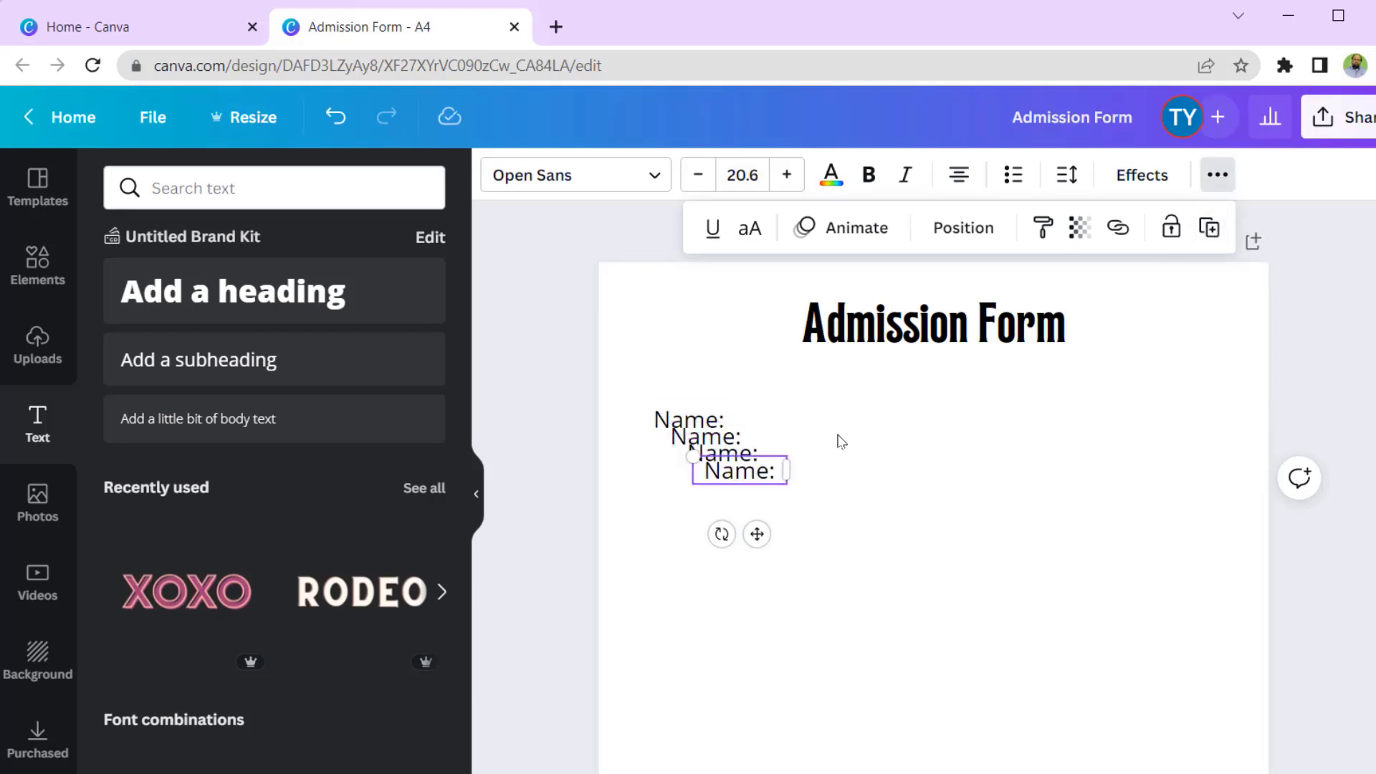
drag(747, 476, 710, 530)
click(709, 437)
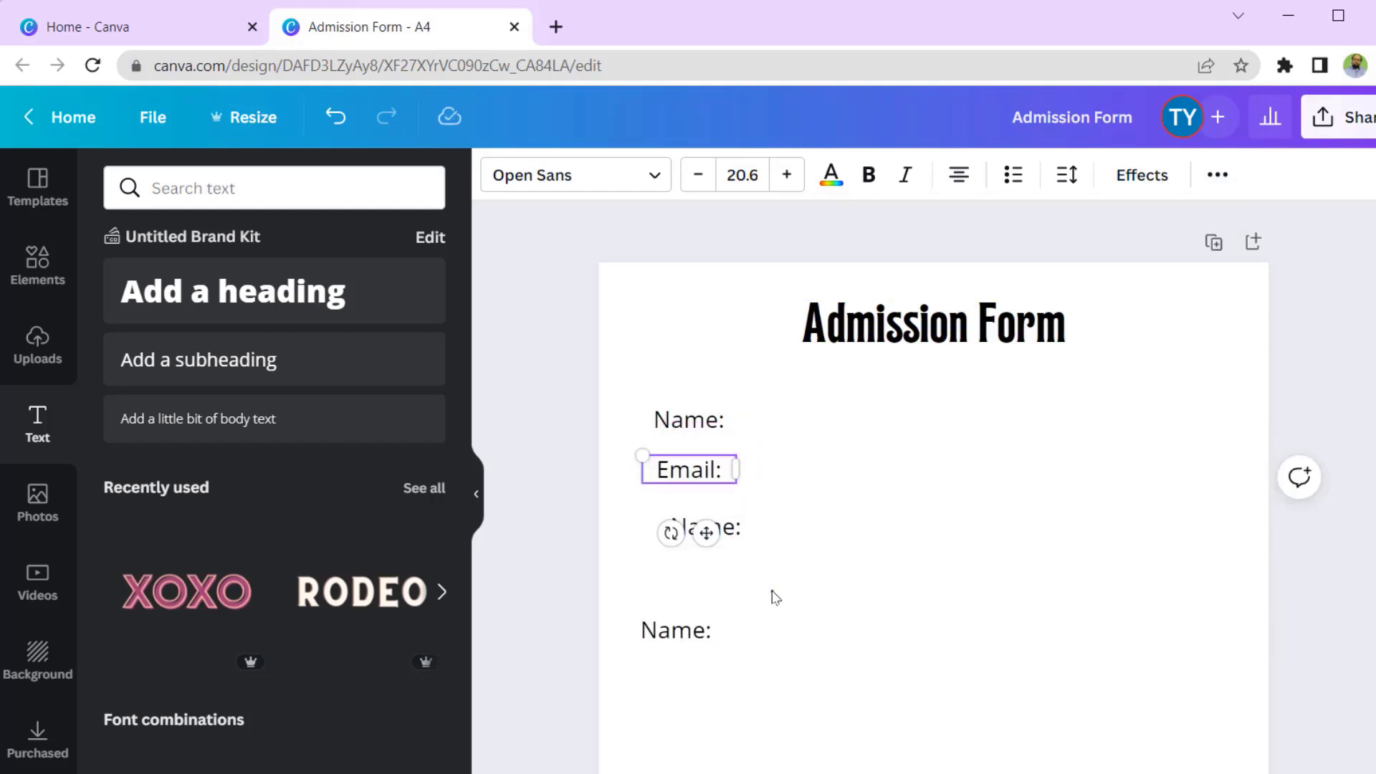
click(775, 597)
click(704, 532)
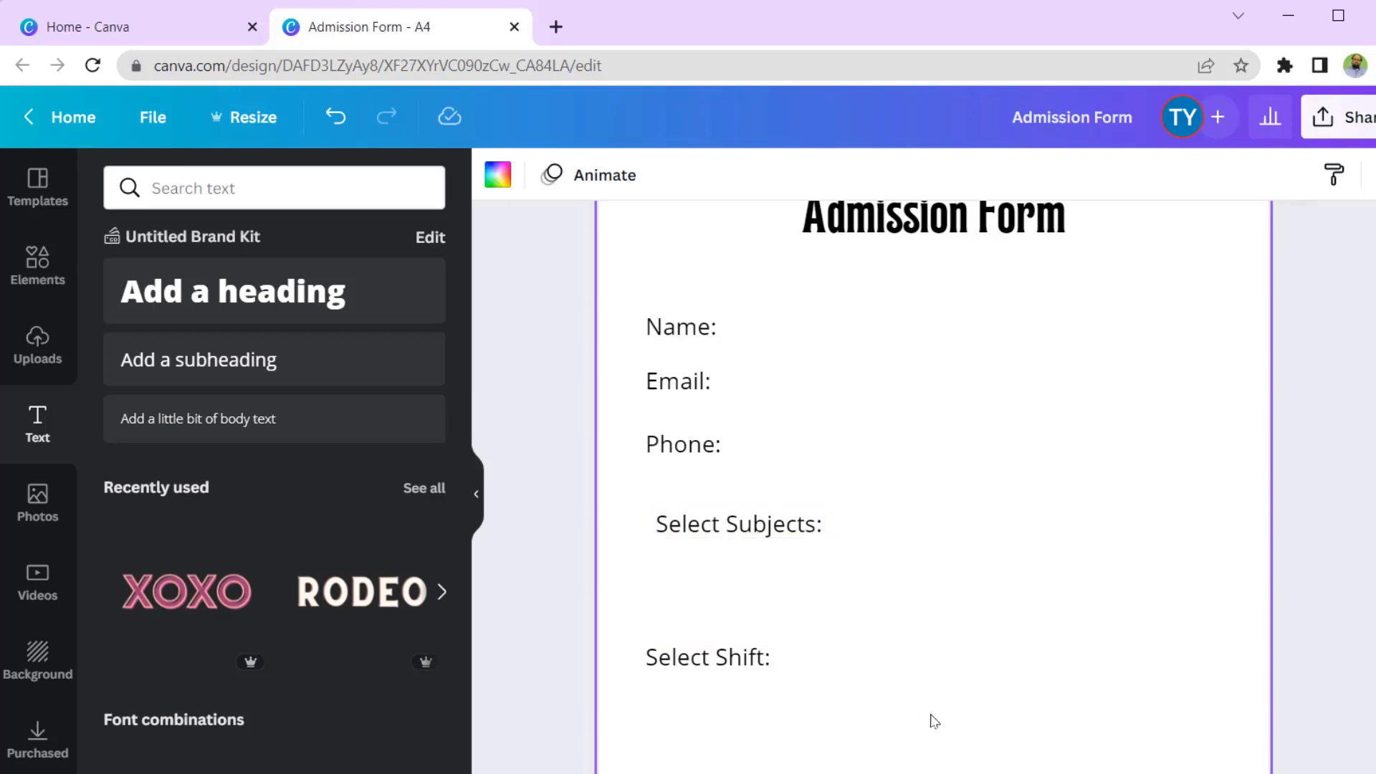
- Select all five labels and align them along their left edges
drag(854, 690, 643, 296)
click(1217, 175)
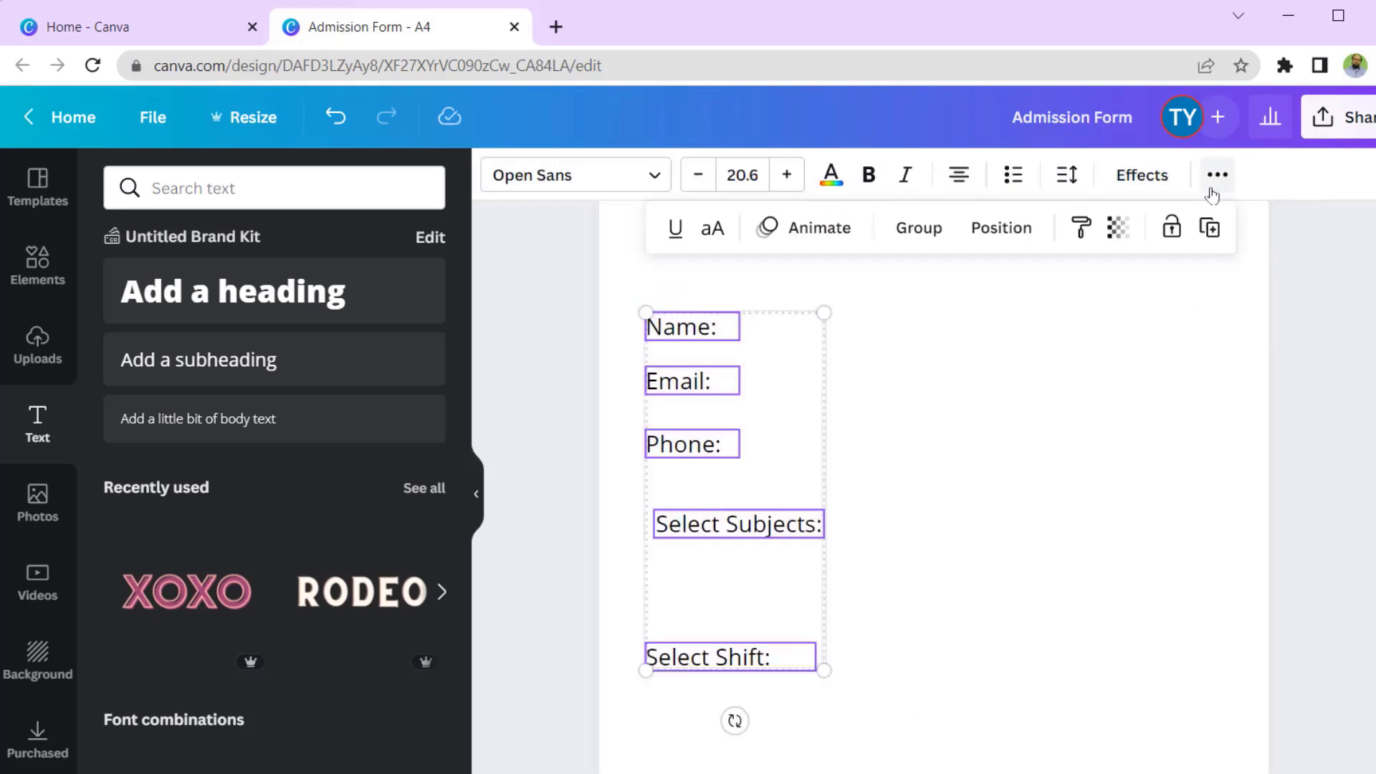
click(1003, 228)
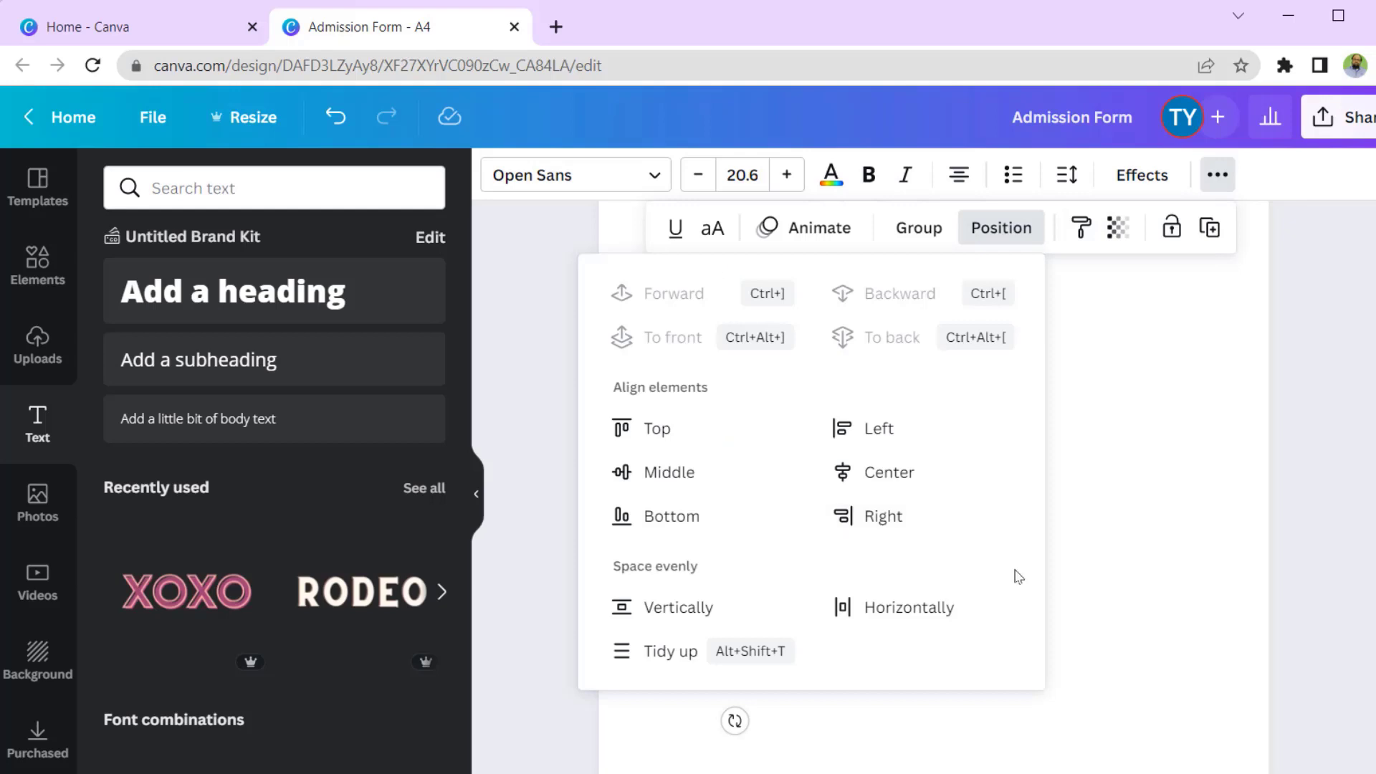
click(880, 430)
click(1048, 539)
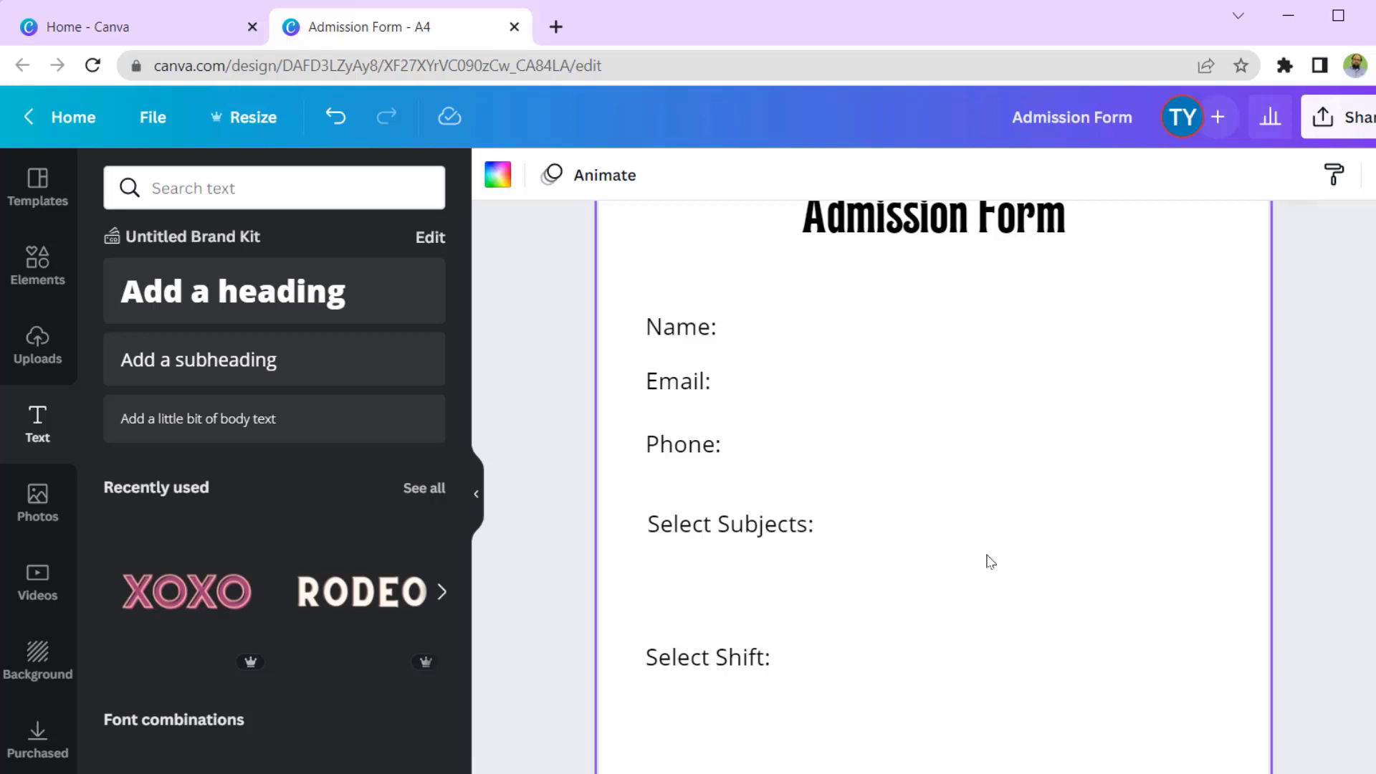
- Add a square, reshape it into a thin wide light grey bar beside the Name label
key(r)
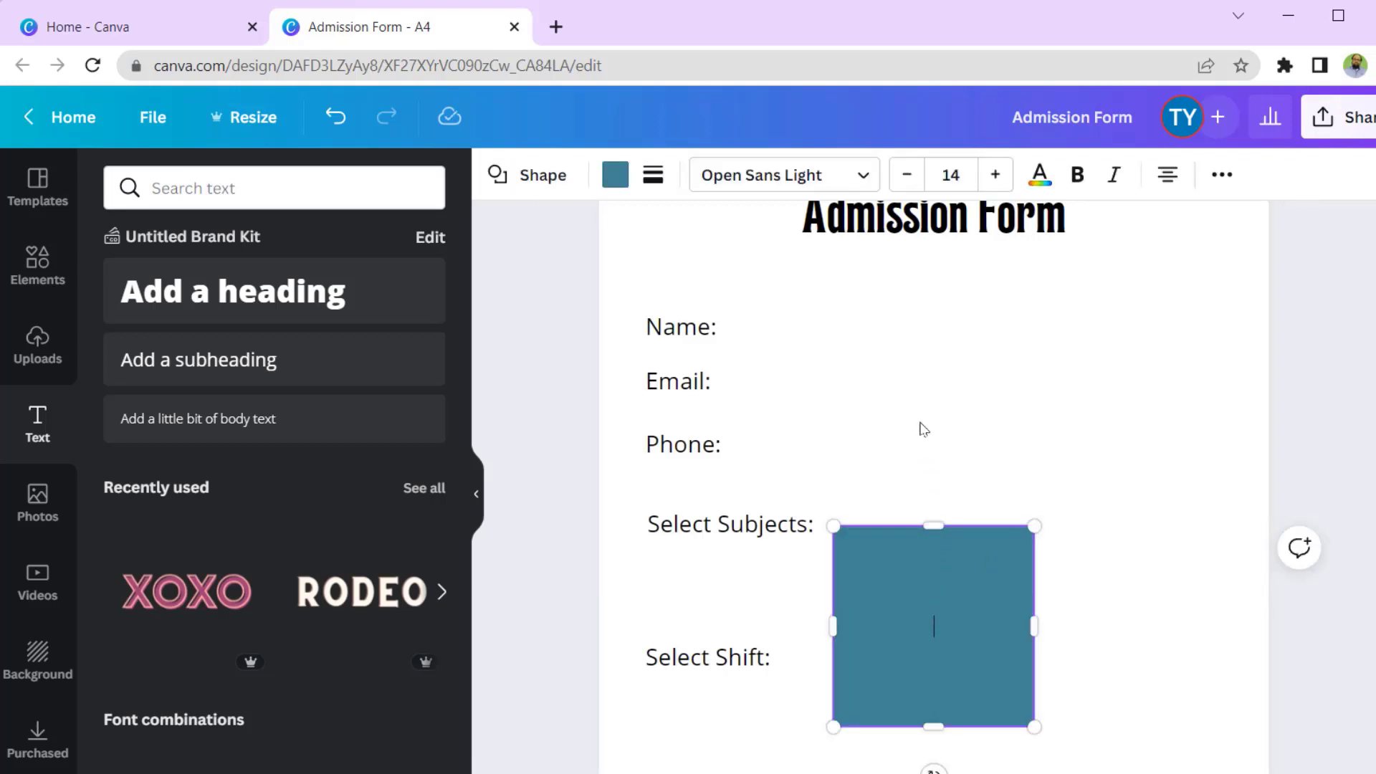
drag(960, 597, 860, 372)
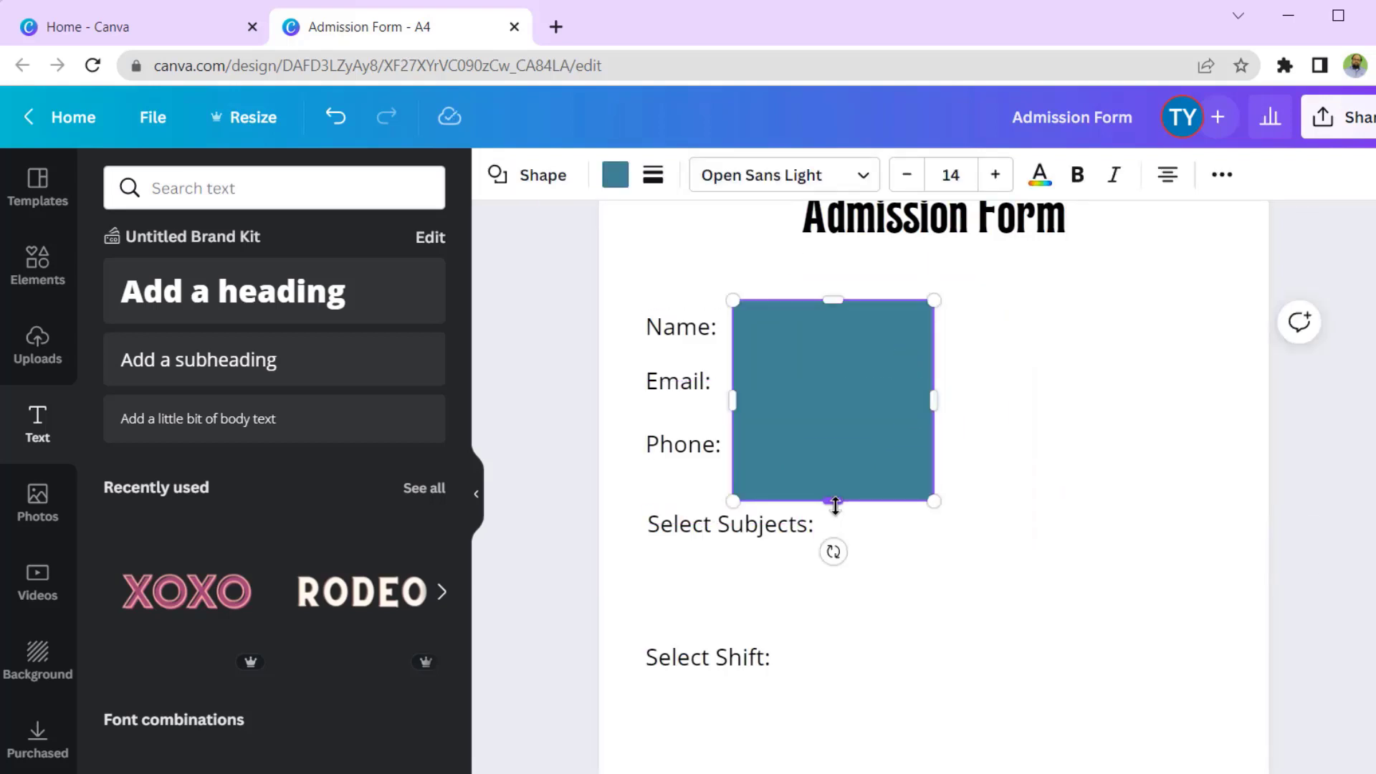
drag(834, 505, 832, 310)
drag(932, 324, 1167, 332)
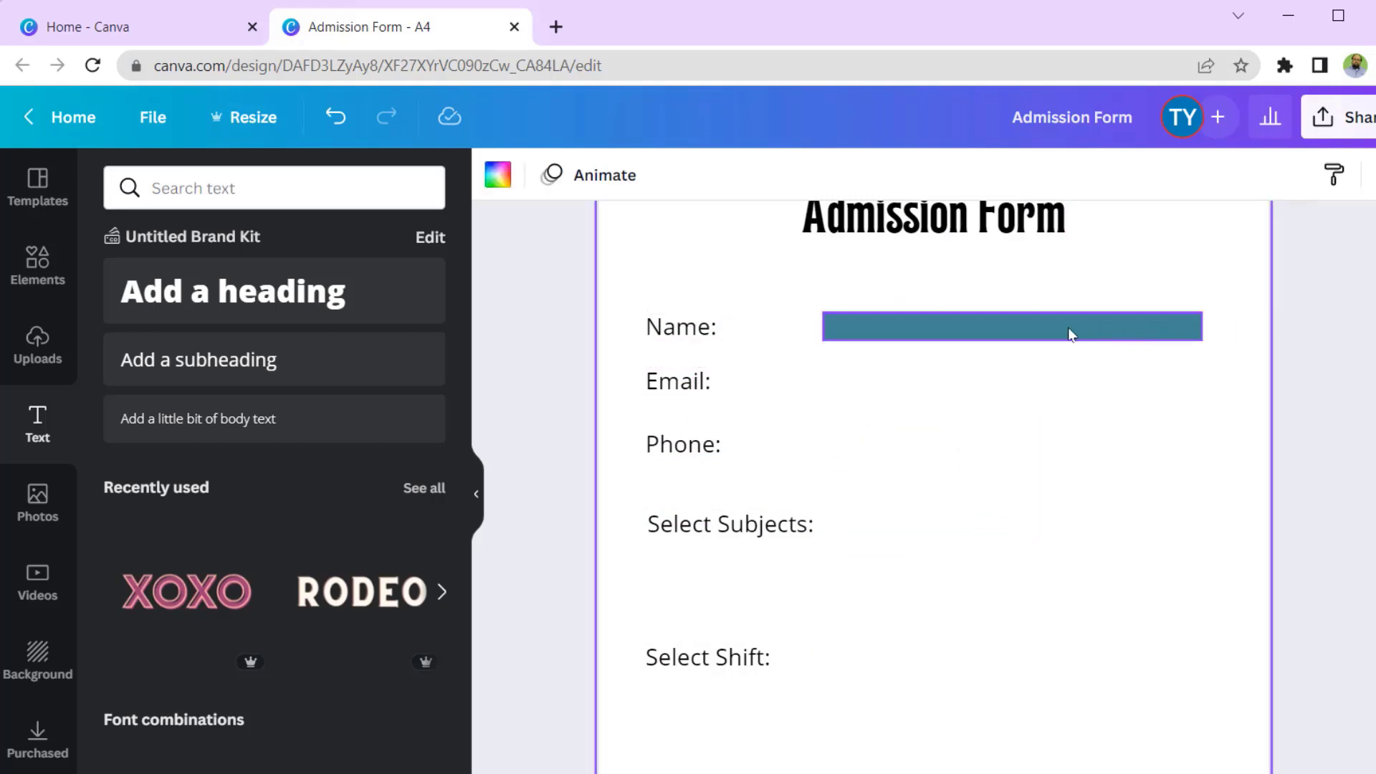
click(615, 174)
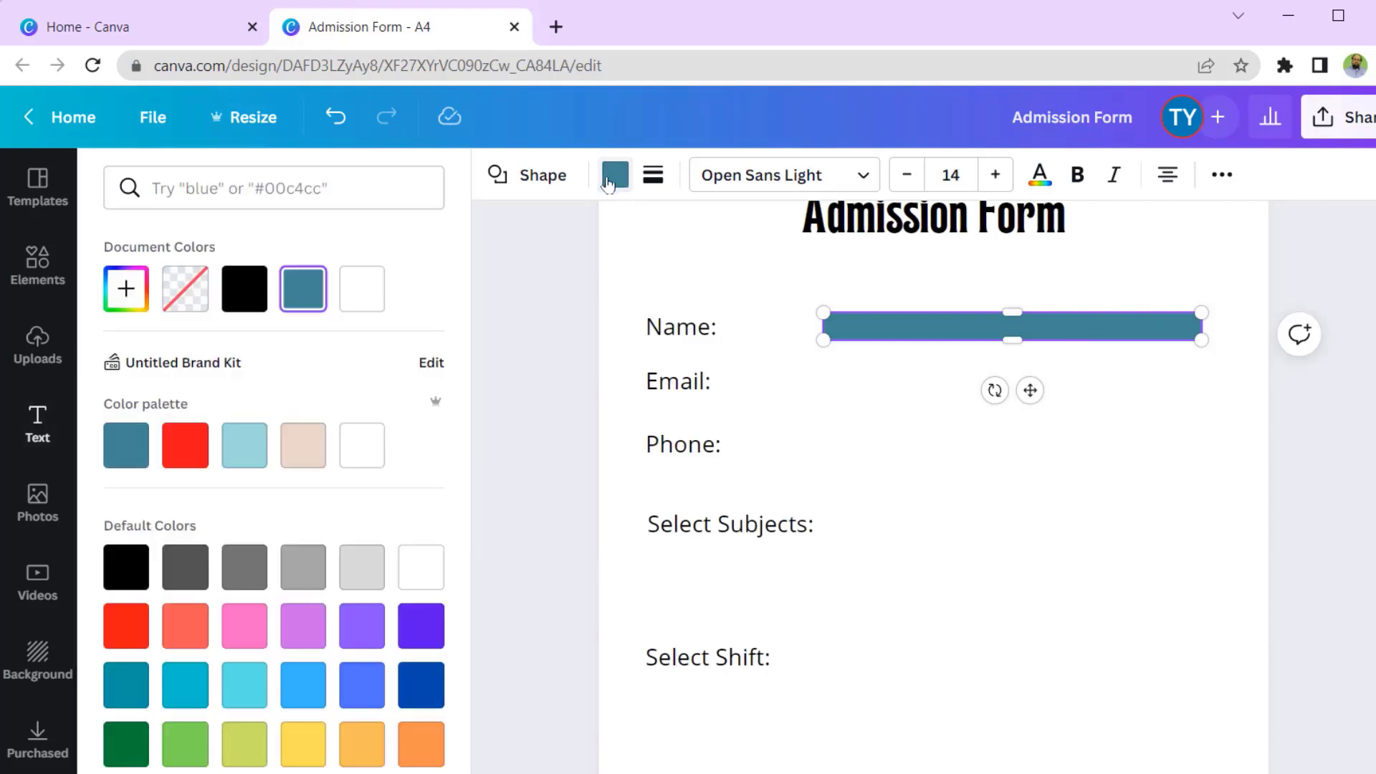
click(315, 451)
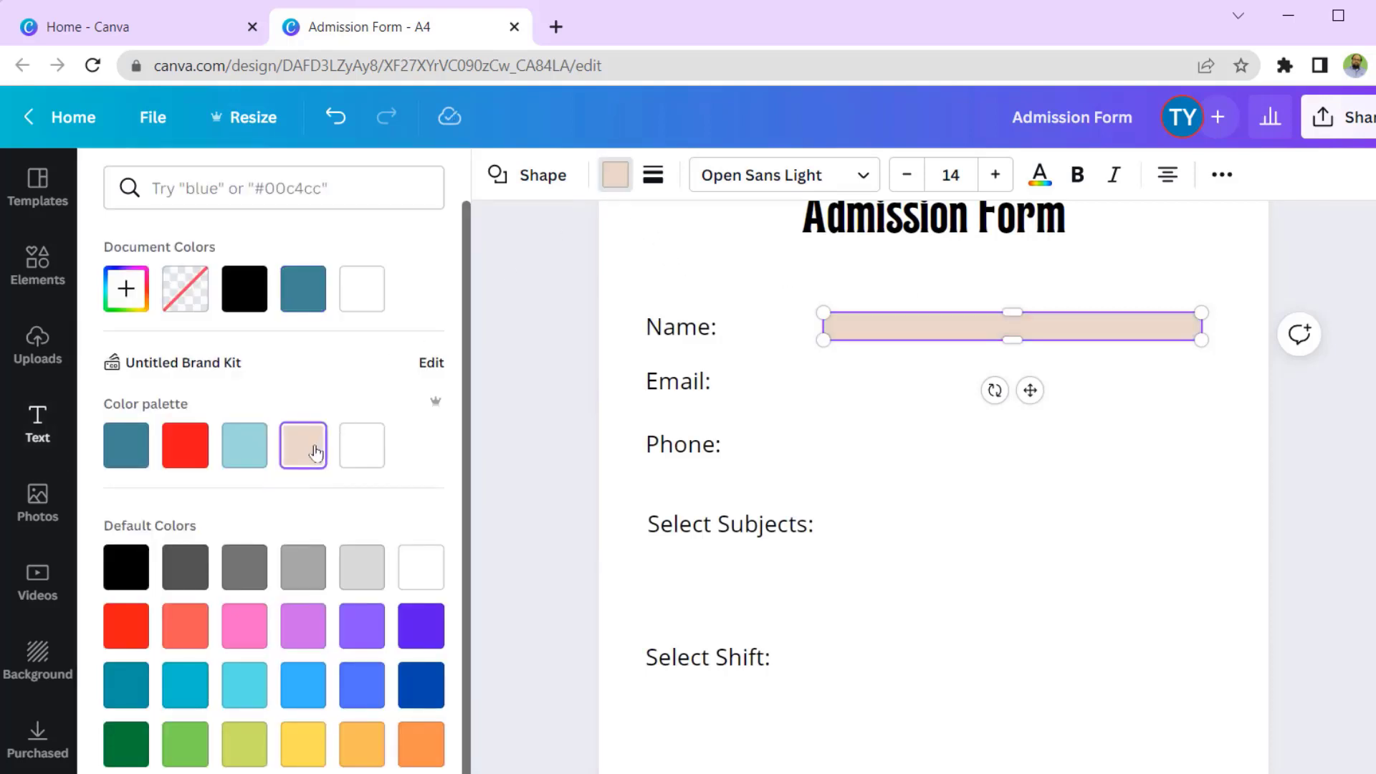
click(367, 574)
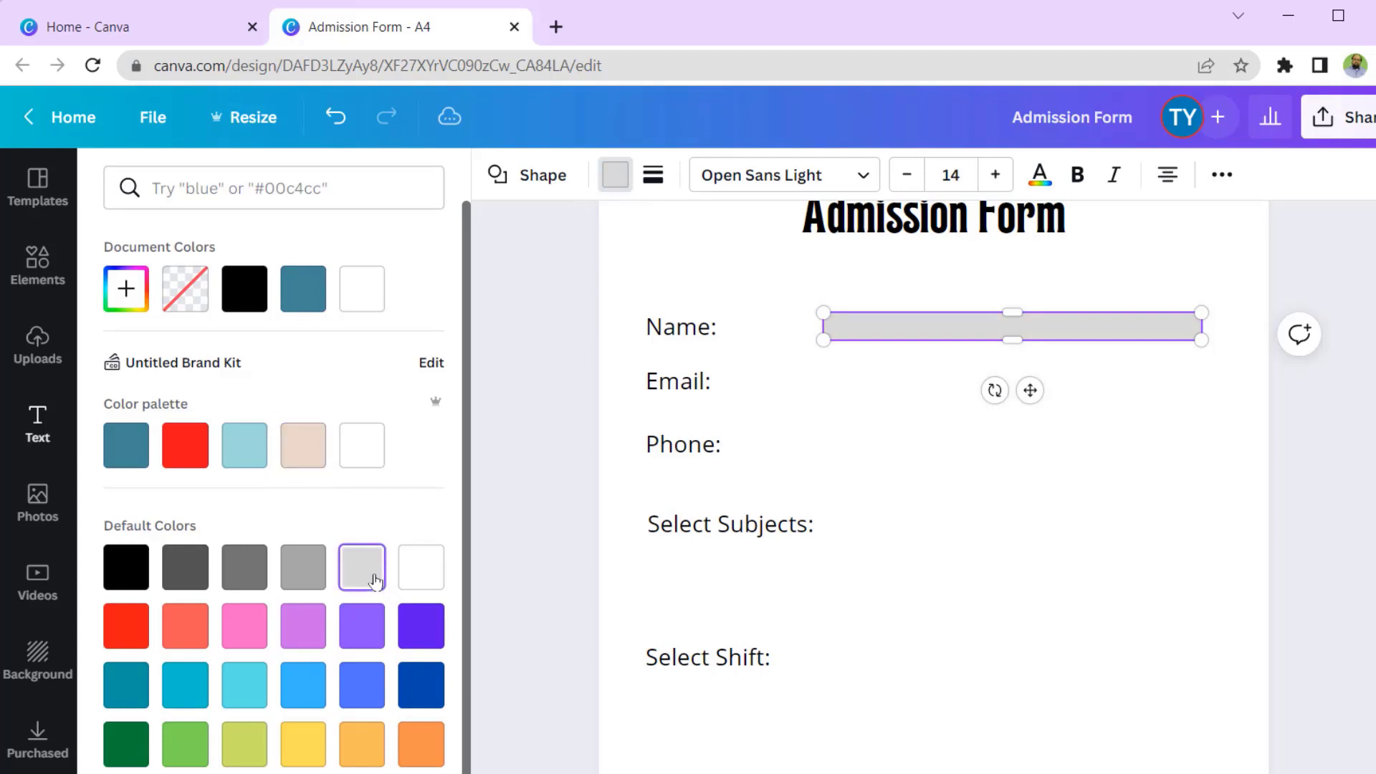
click(1207, 388)
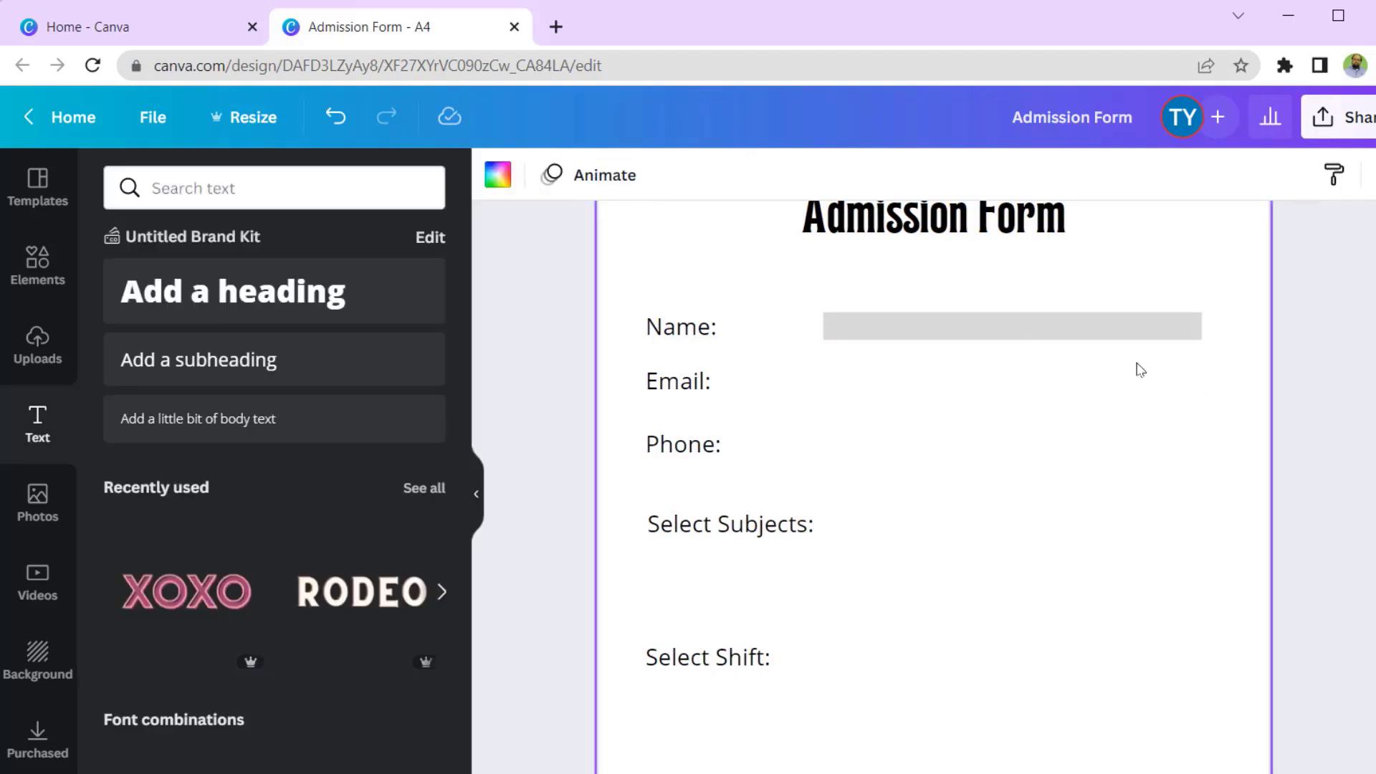
- Duplicate the grey bar and place copies beside the Phone and Email labels
click(1161, 326)
click(1222, 174)
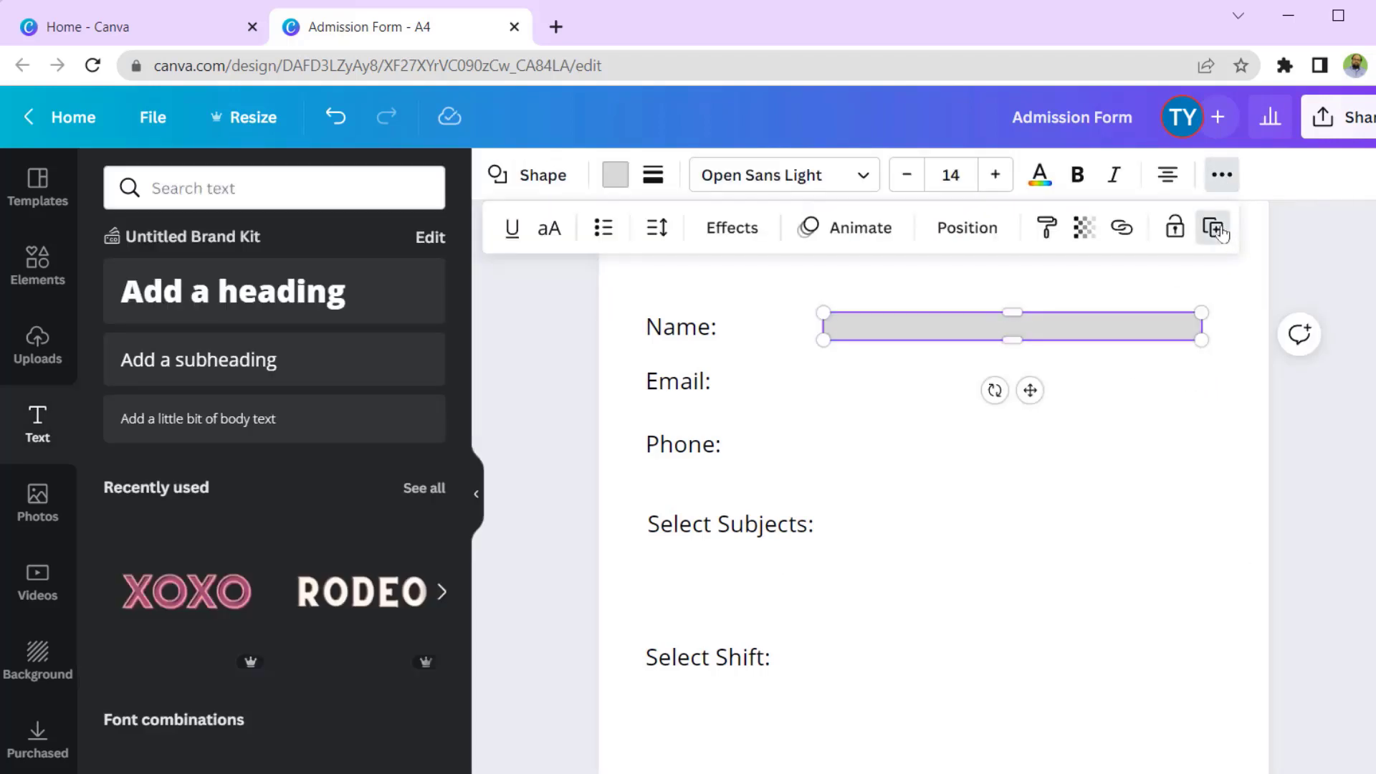
click(1222, 231)
drag(1021, 344, 1023, 449)
click(1007, 350)
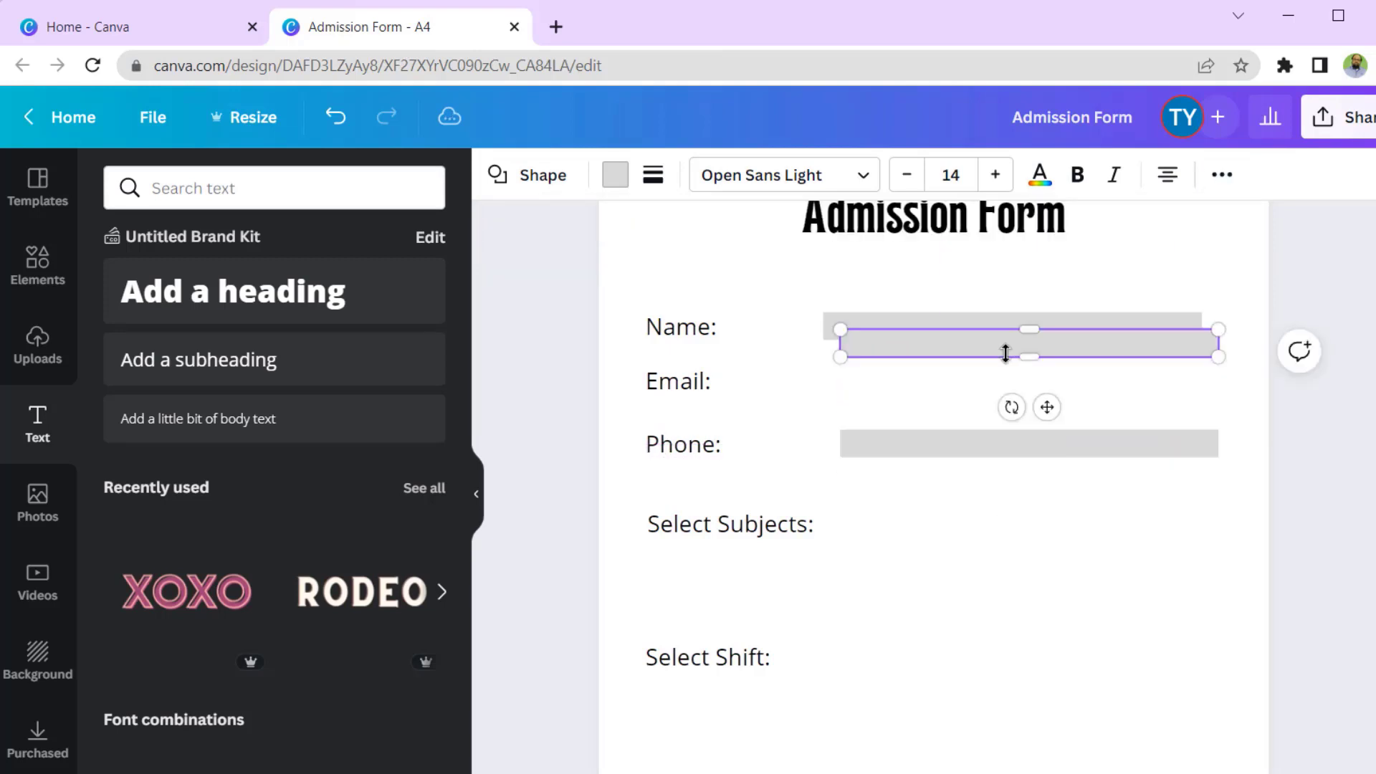
drag(1006, 353, 1001, 399)
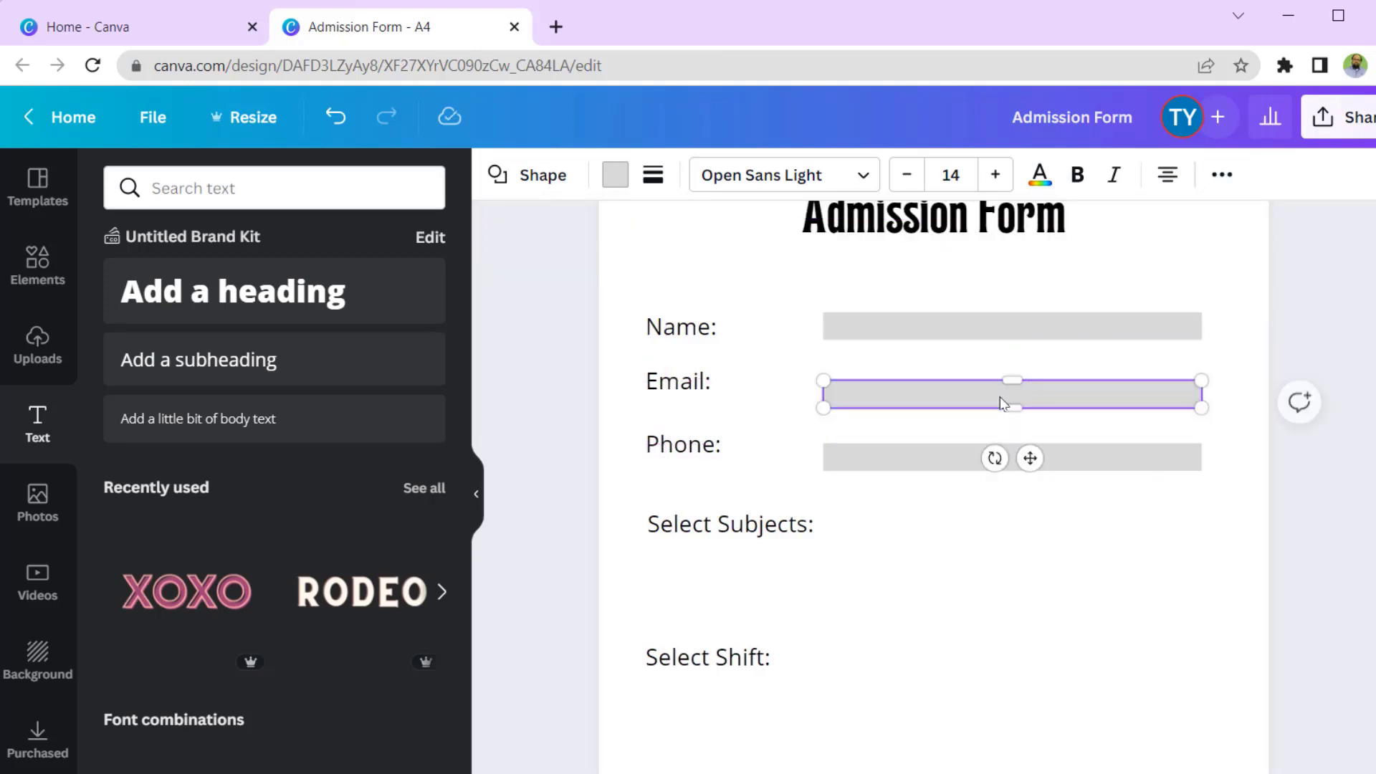
click(1210, 521)
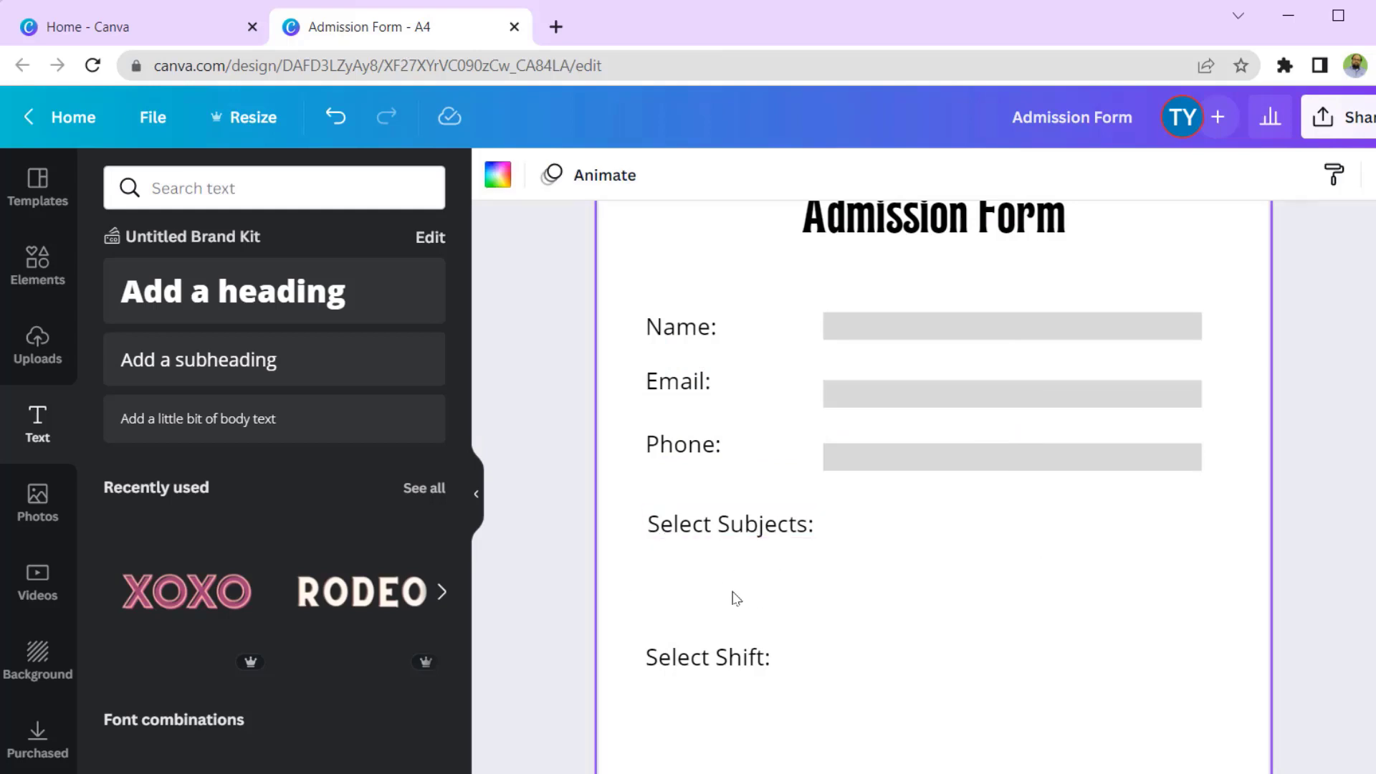
- Duplicate the Select Shift label into Math, Physics and Chemistry options under Select Subjects
click(758, 665)
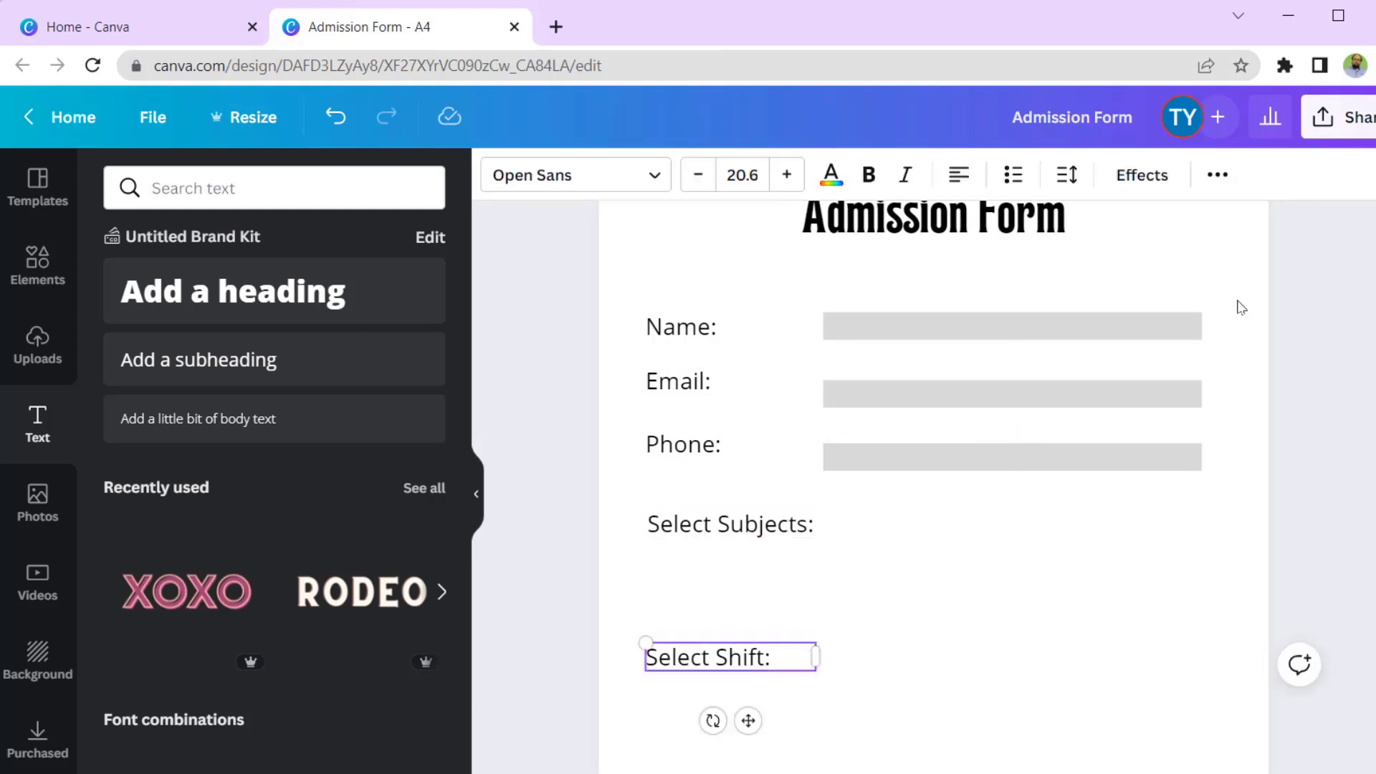
click(1218, 175)
click(1209, 228)
click(1218, 174)
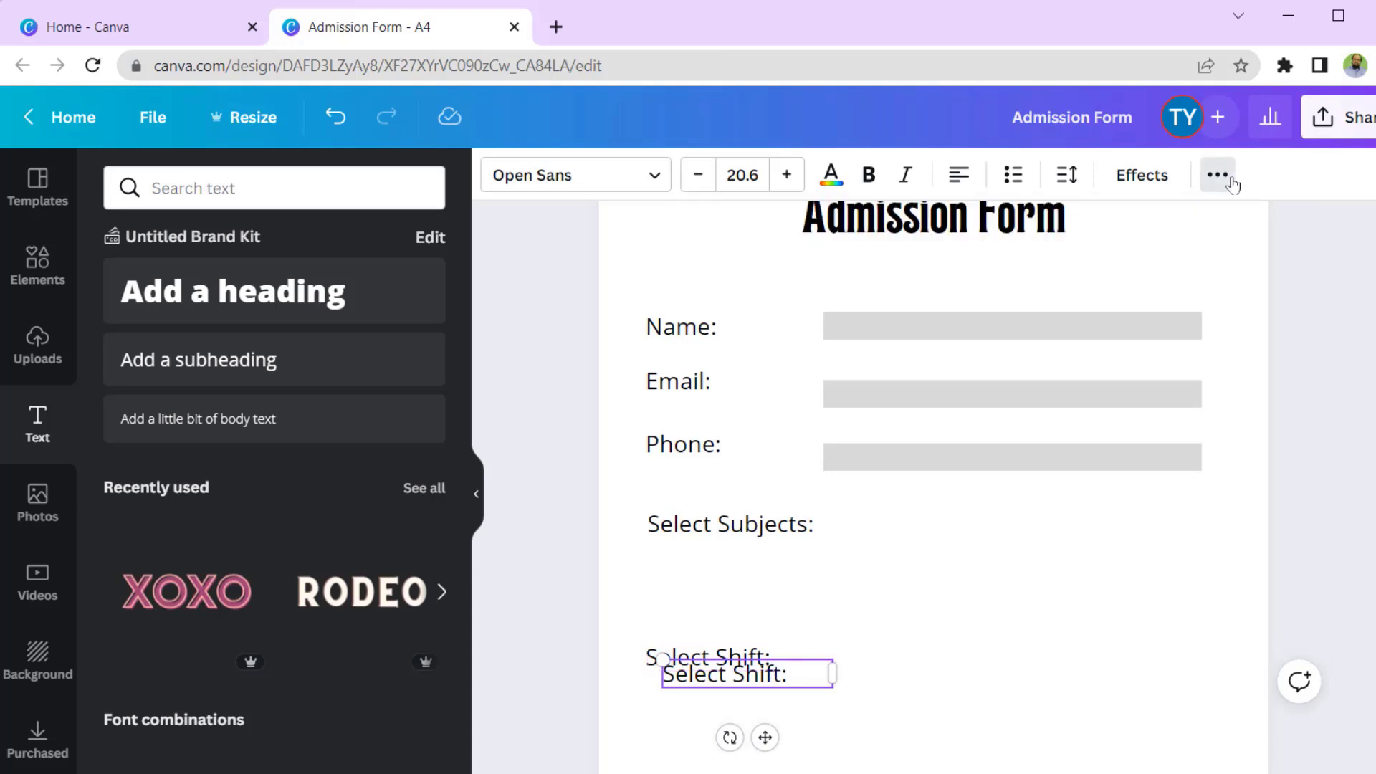
click(1213, 176)
click(1215, 227)
drag(768, 690, 742, 595)
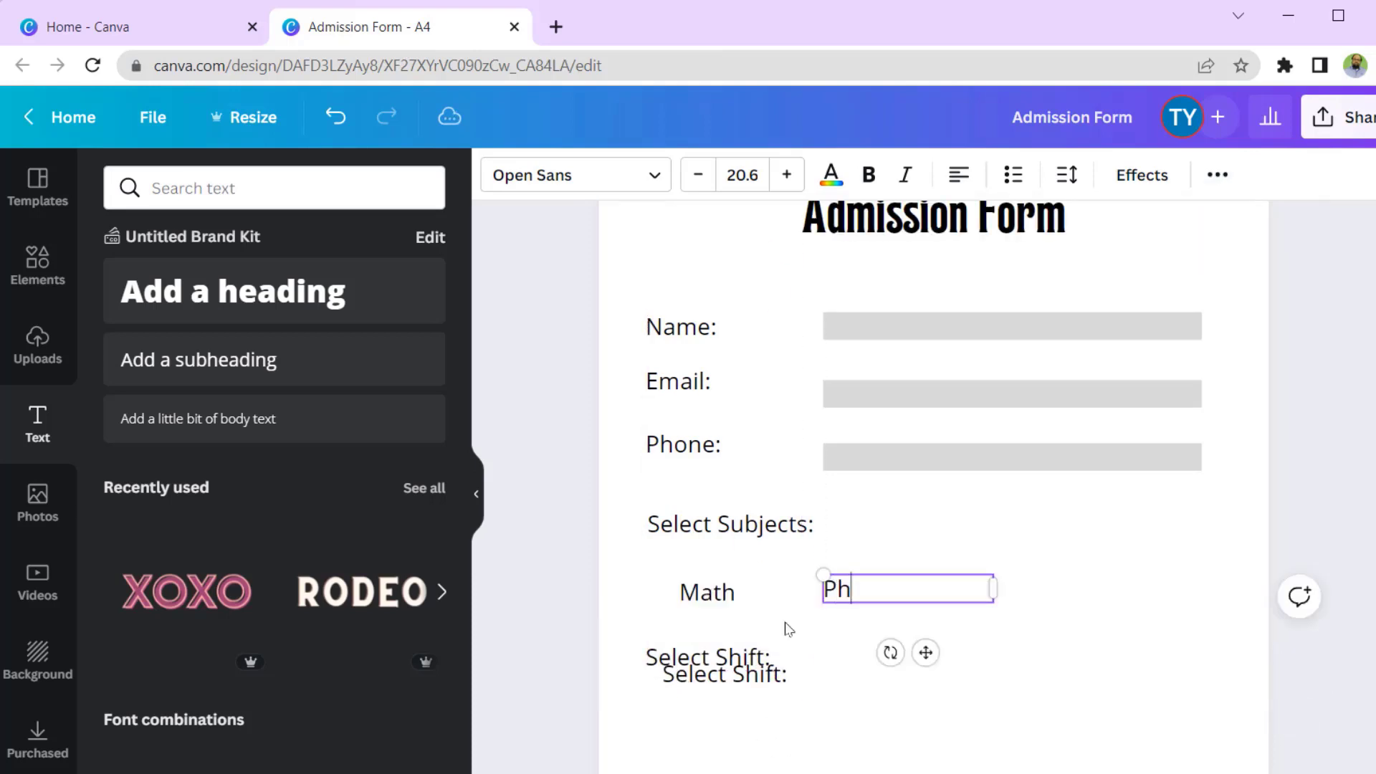
text(ysi)
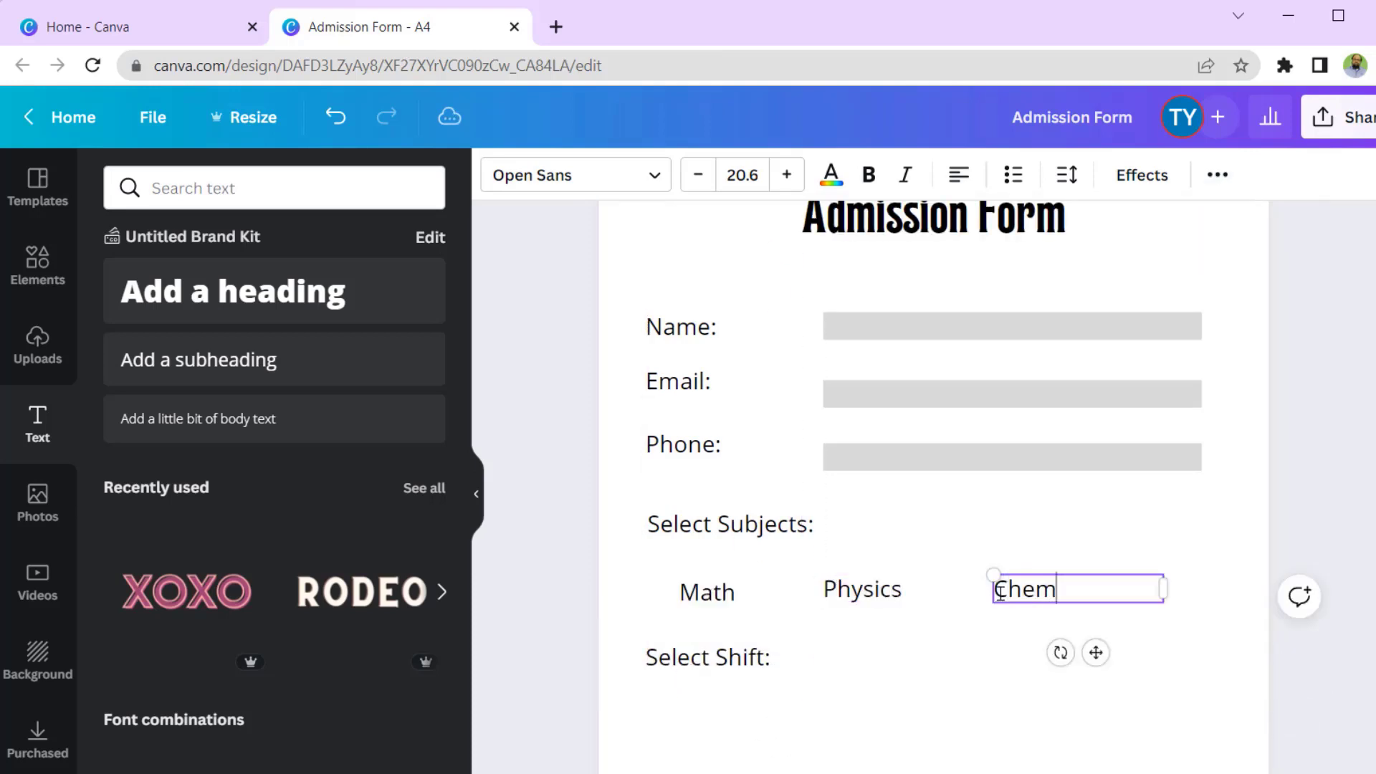
text(stry)
click(939, 678)
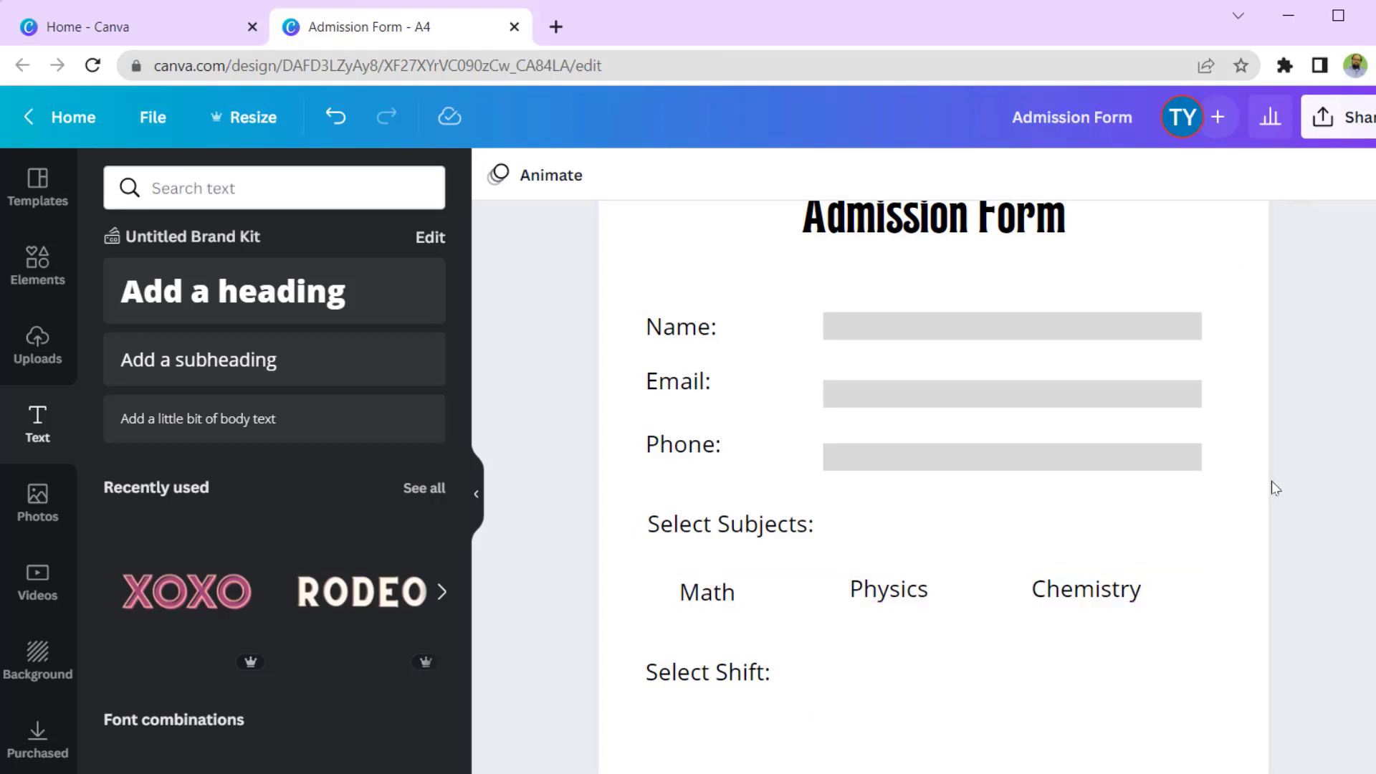
- Underline the Admission Form heading
click(1039, 218)
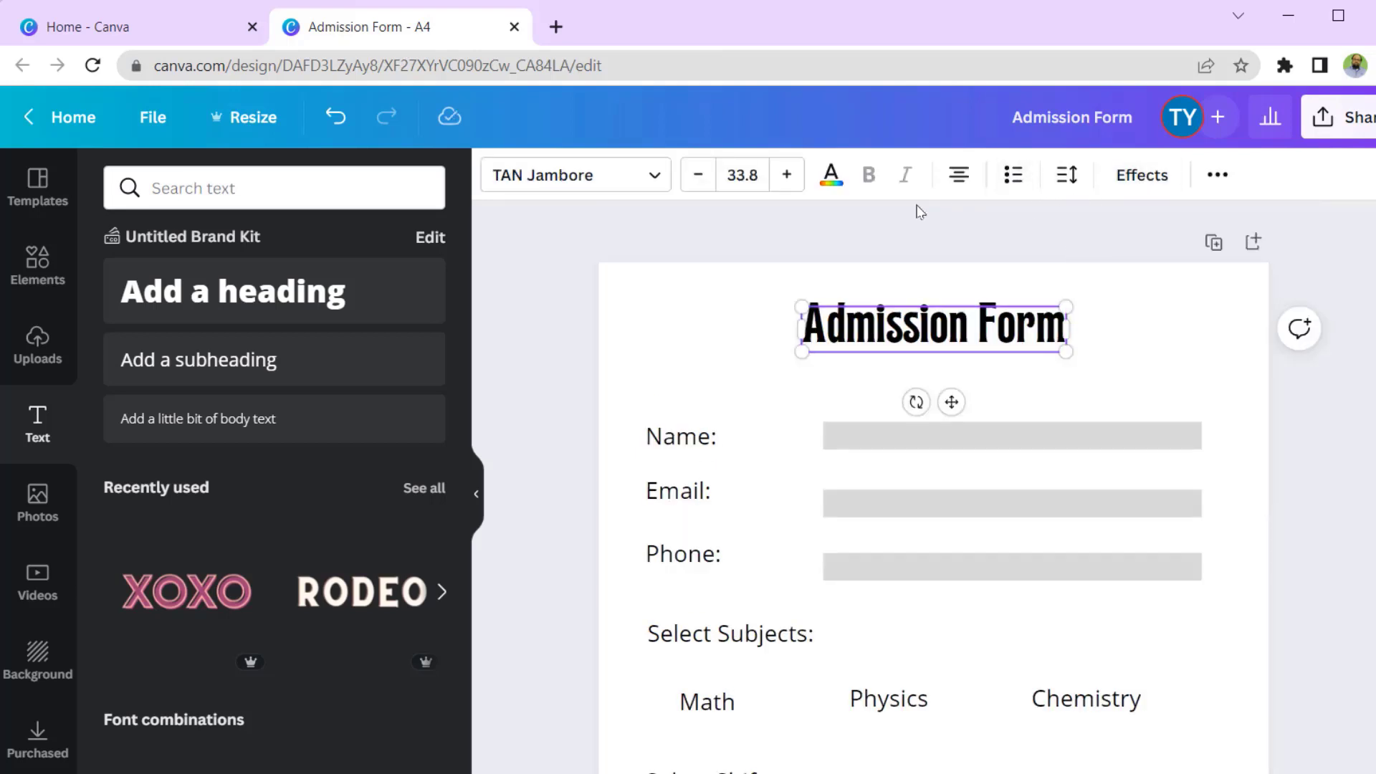
click(713, 233)
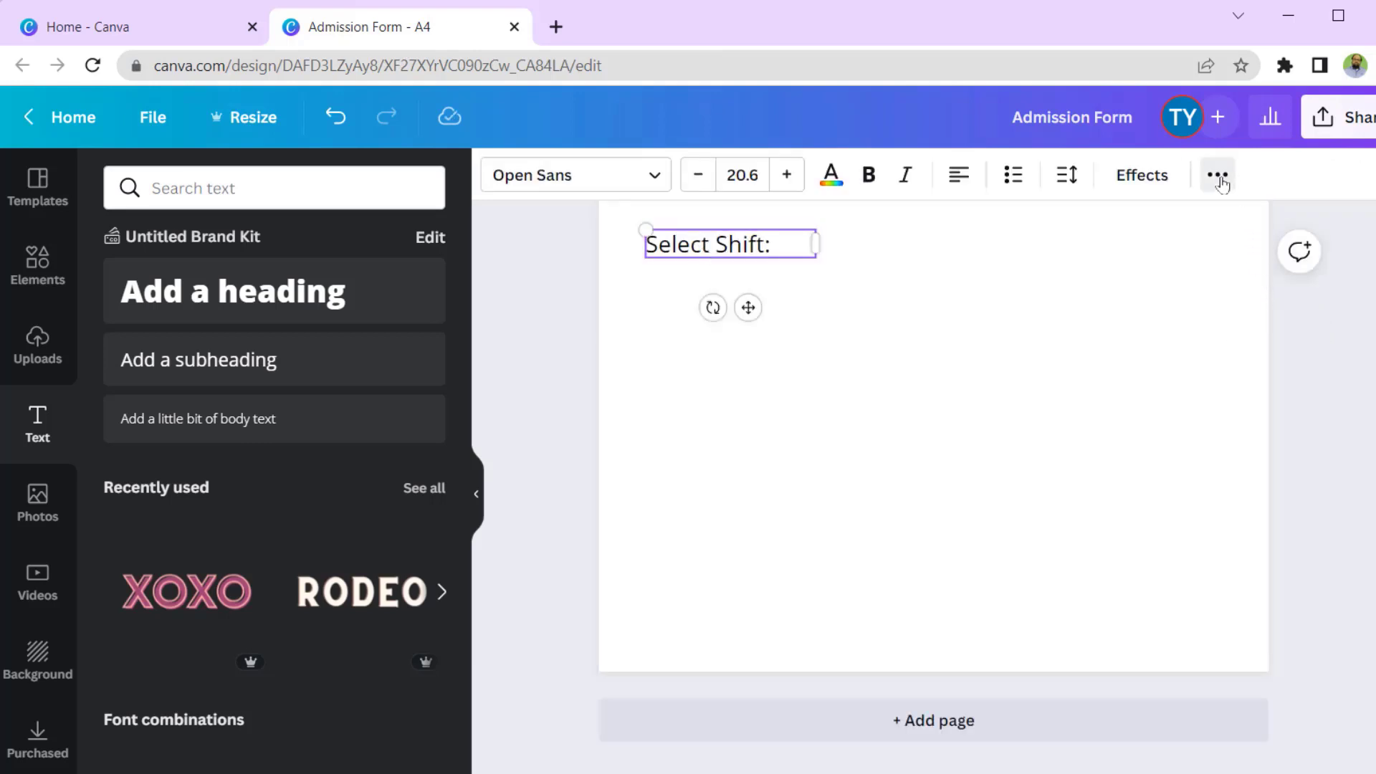
click(1221, 178)
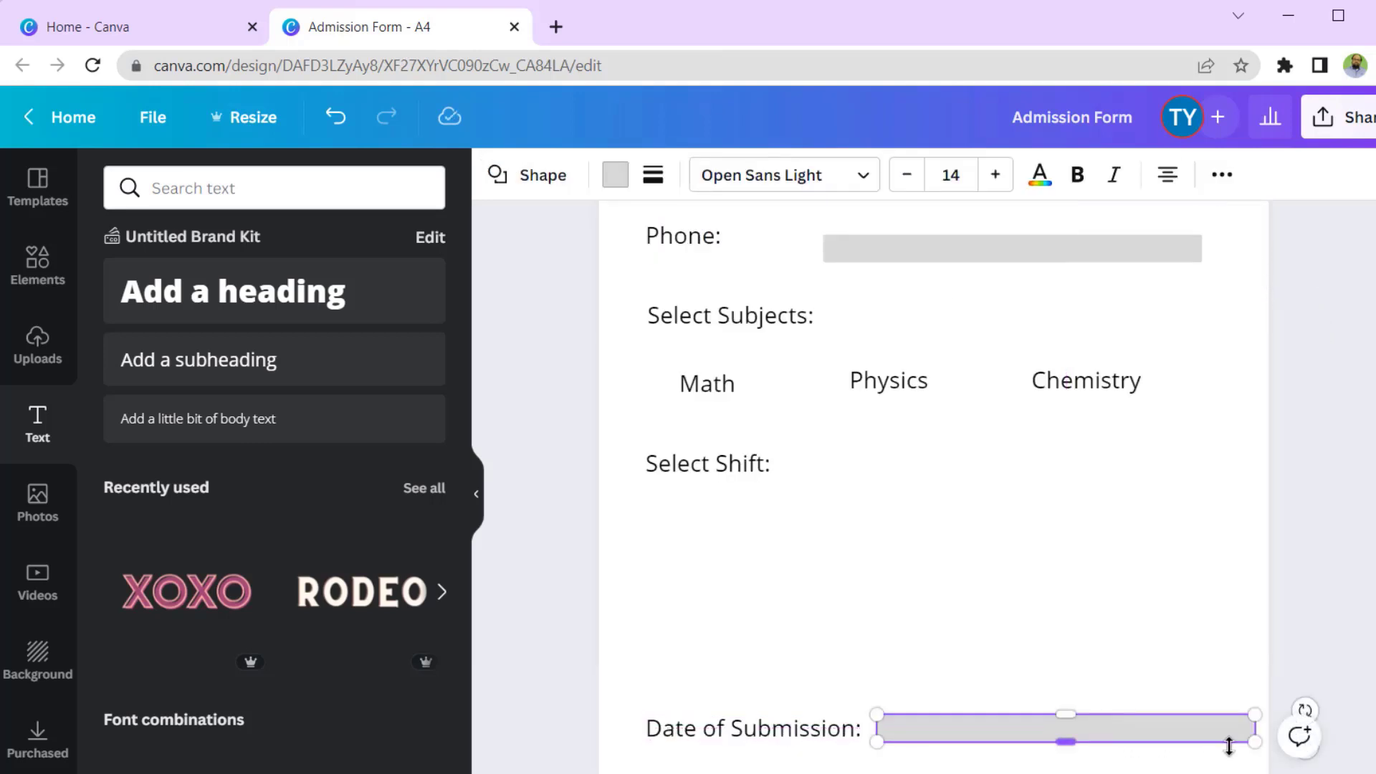
- Shorten the Date of Submission box and move it with its label up under Select Shift
drag(1255, 728, 1013, 728)
click(1107, 716)
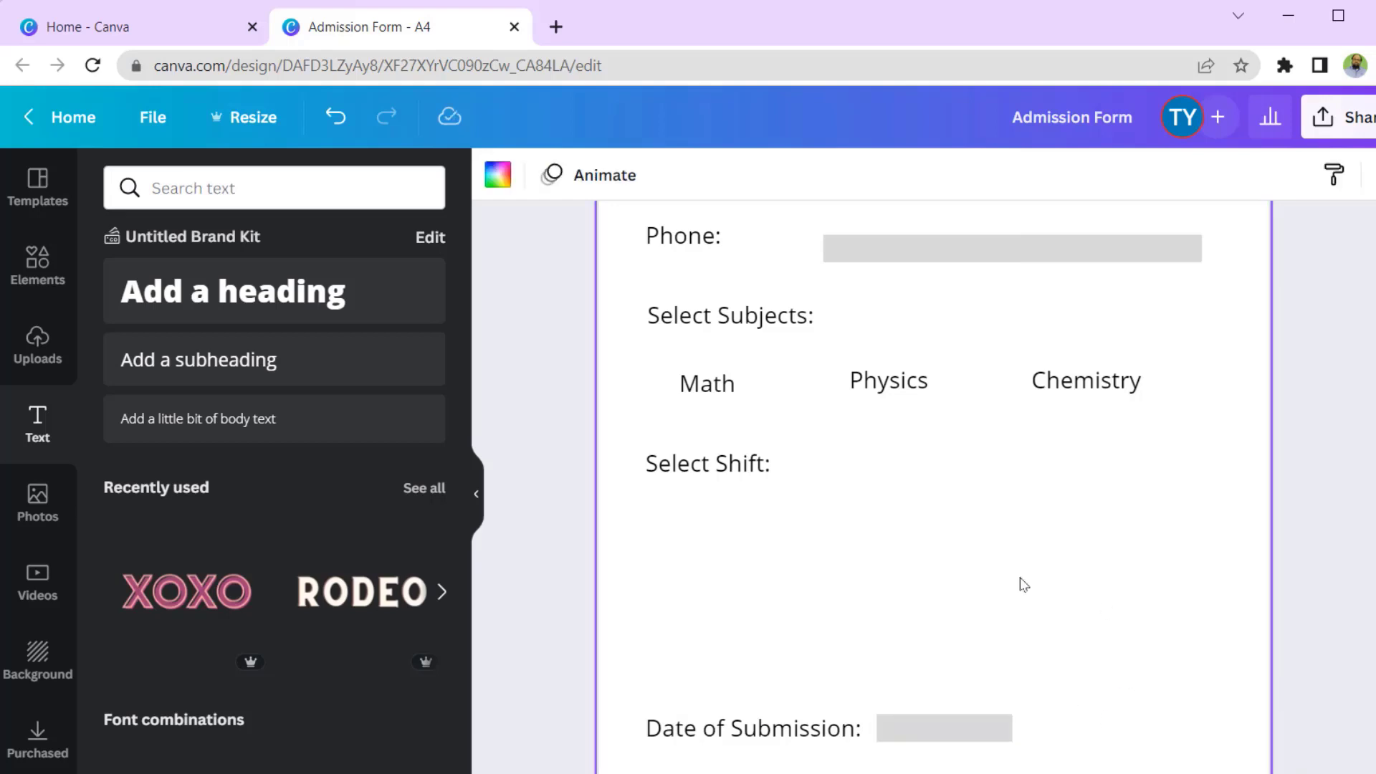
drag(1131, 743, 721, 654)
click(1253, 673)
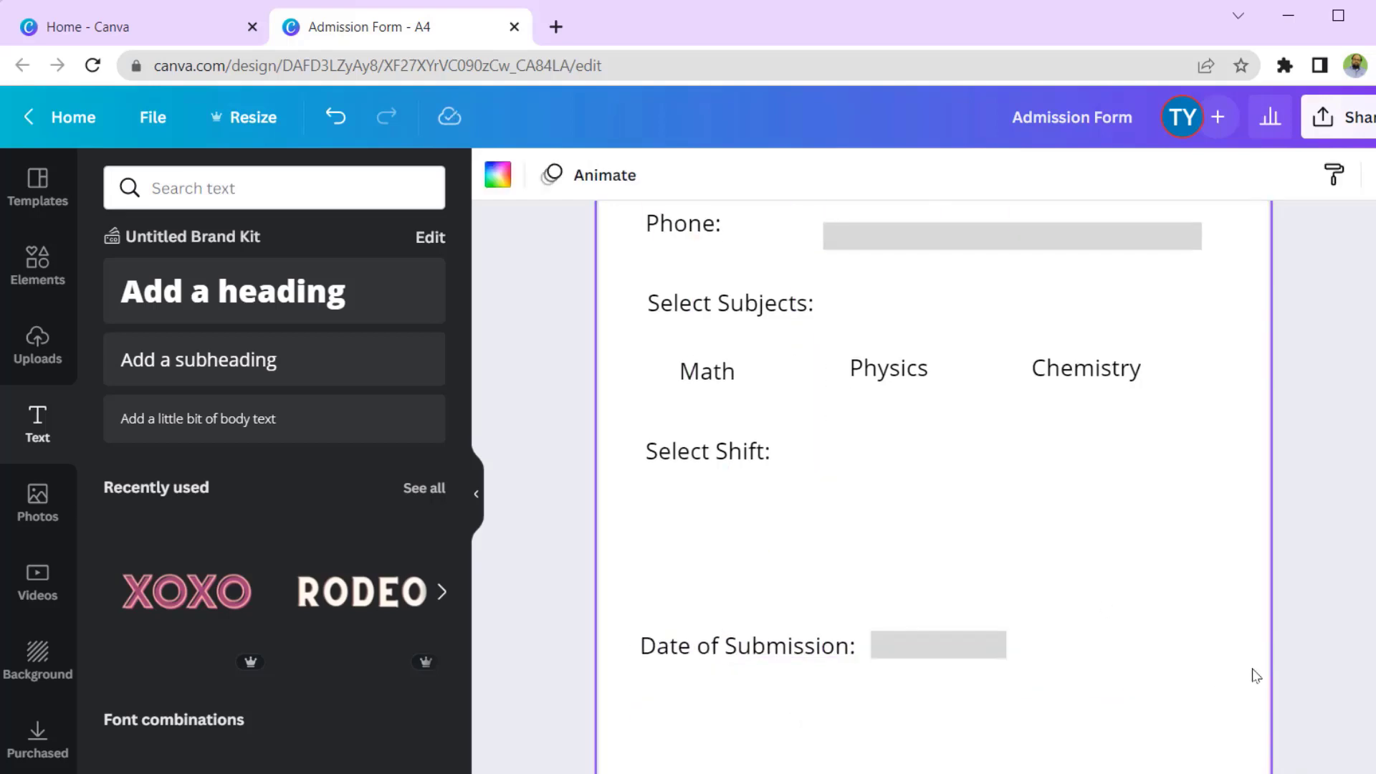
- Browse the background options and apply the soft pink watercolour texture to the page
scroll(1256, 673, down, 3)
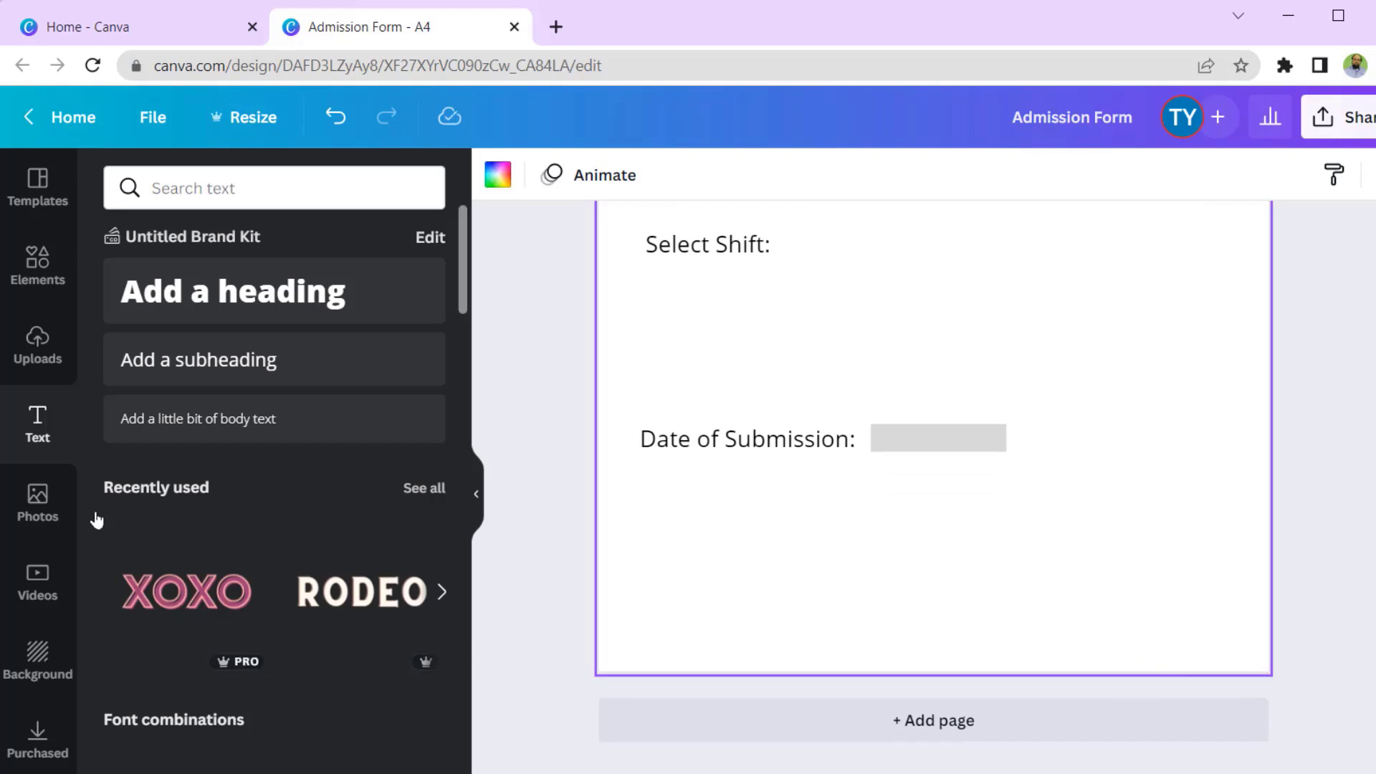
click(34, 658)
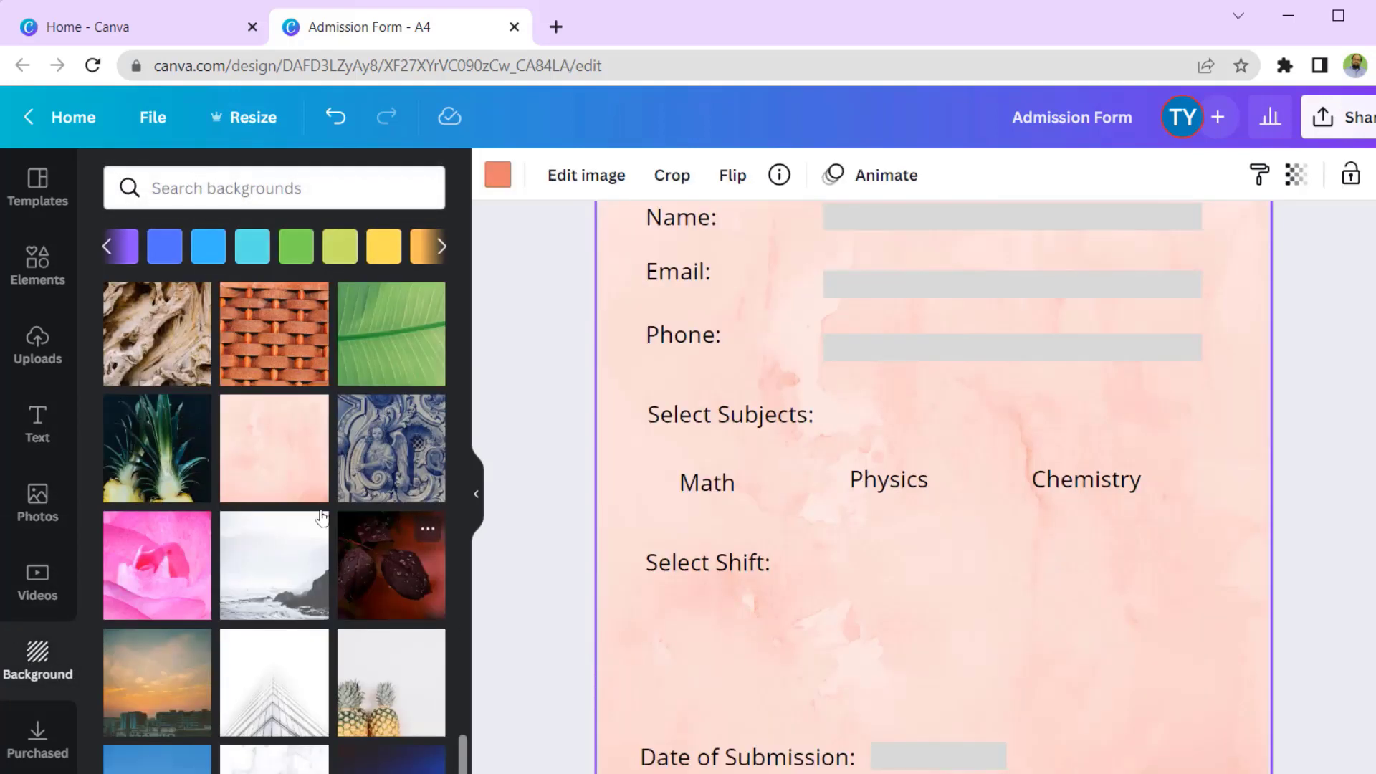
scroll(967, 543, up, 3)
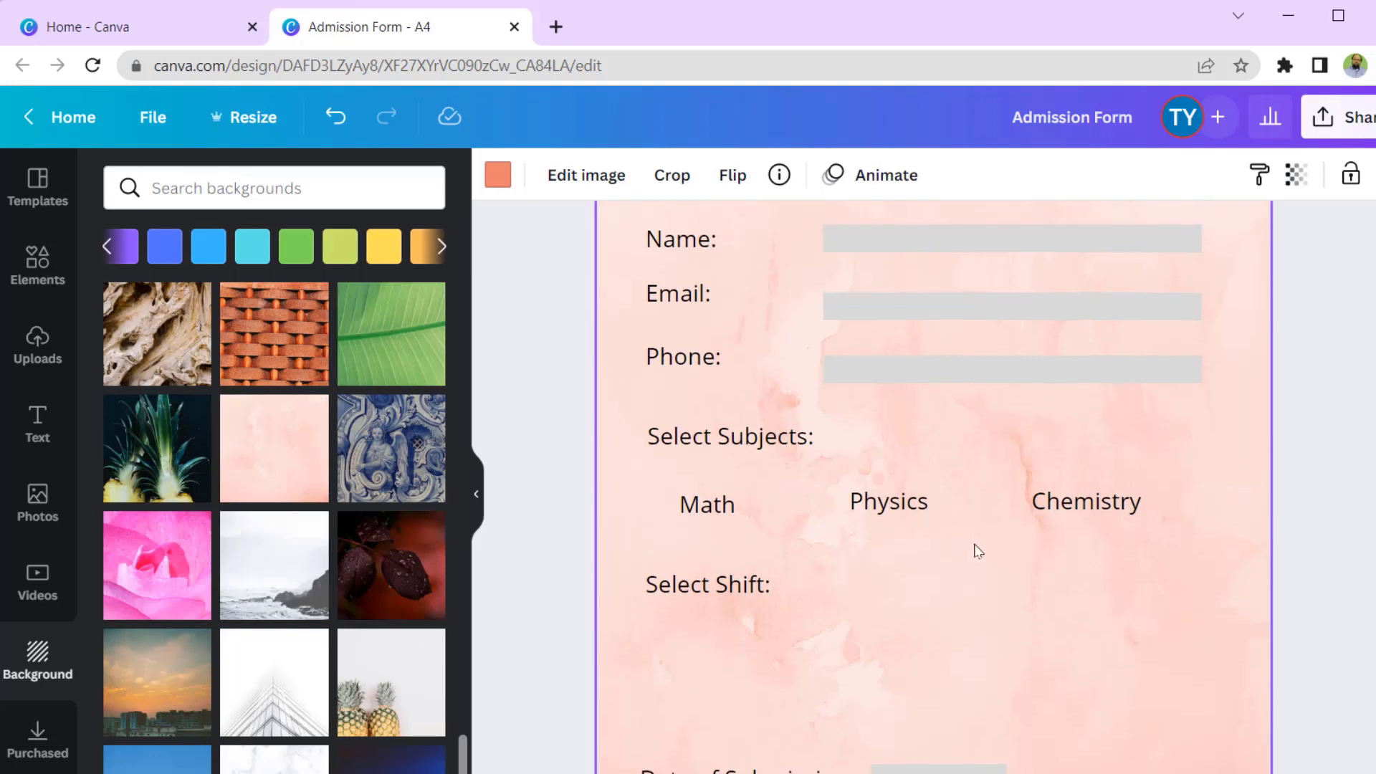
scroll(978, 553, down, 5)
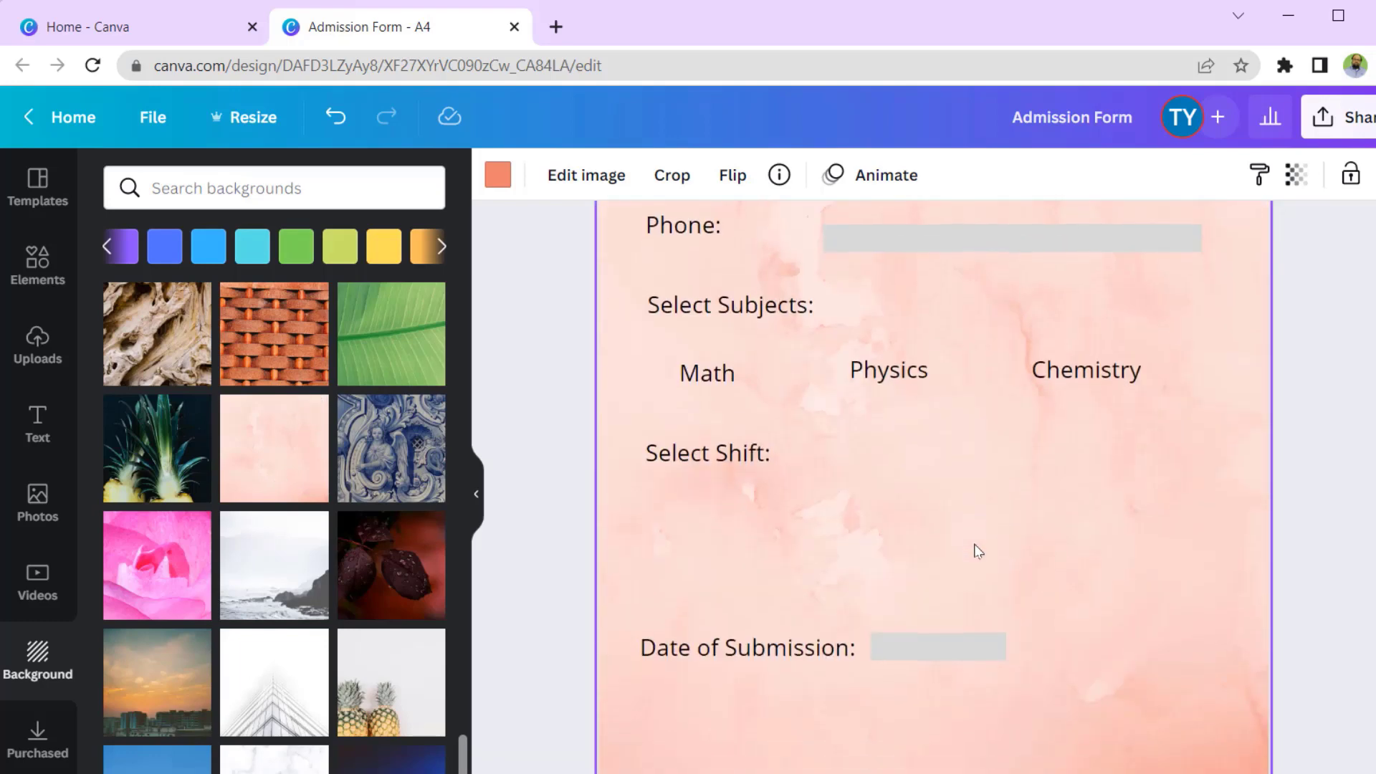
scroll(978, 551, up, 3)
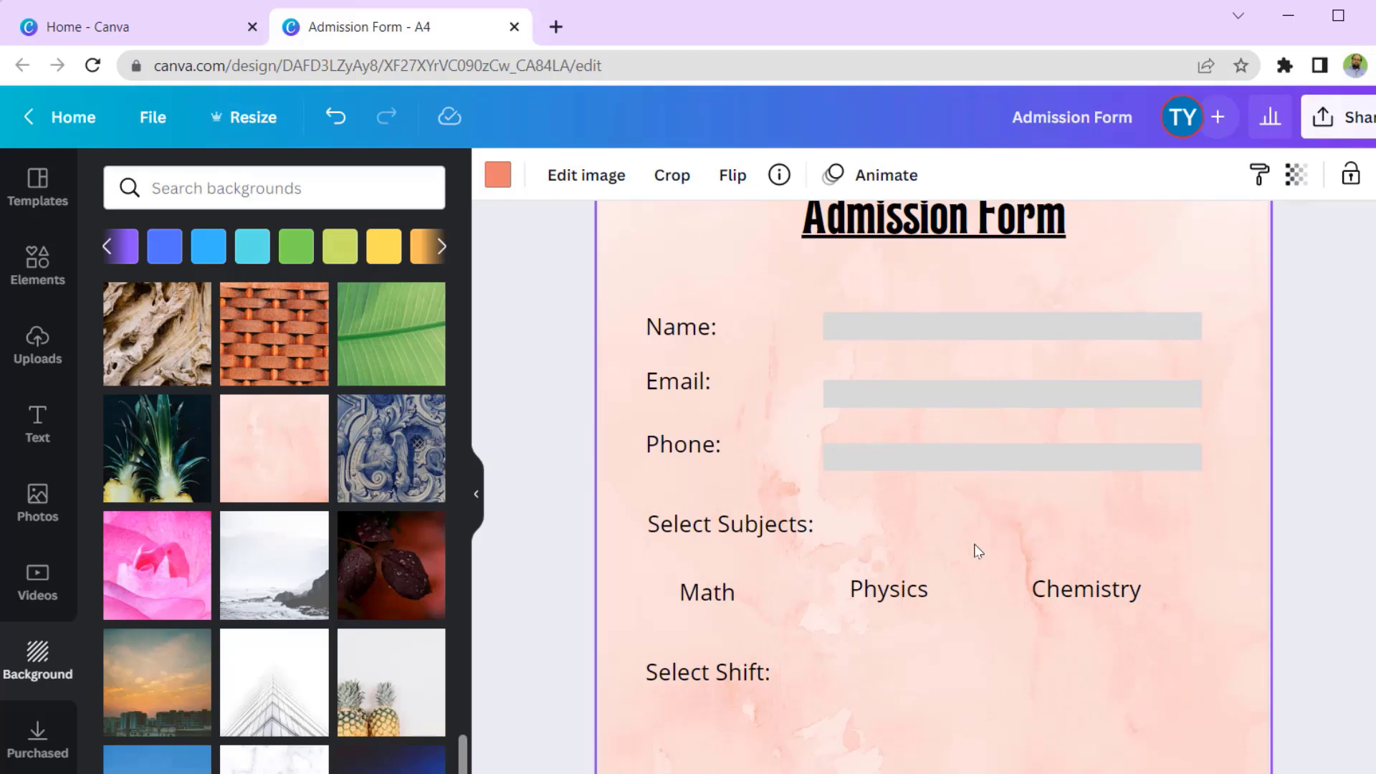
scroll(977, 551, up, 2)
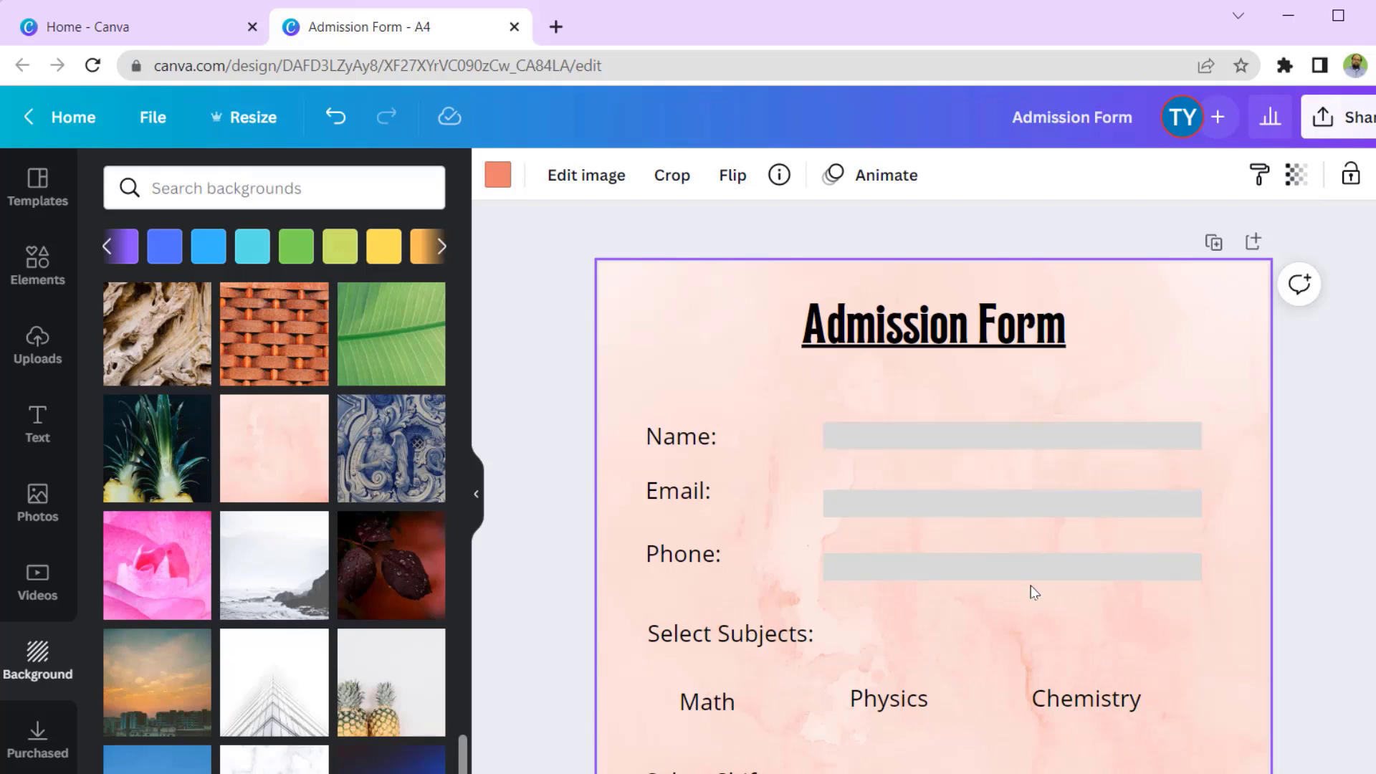
scroll(1039, 583, down, 5)
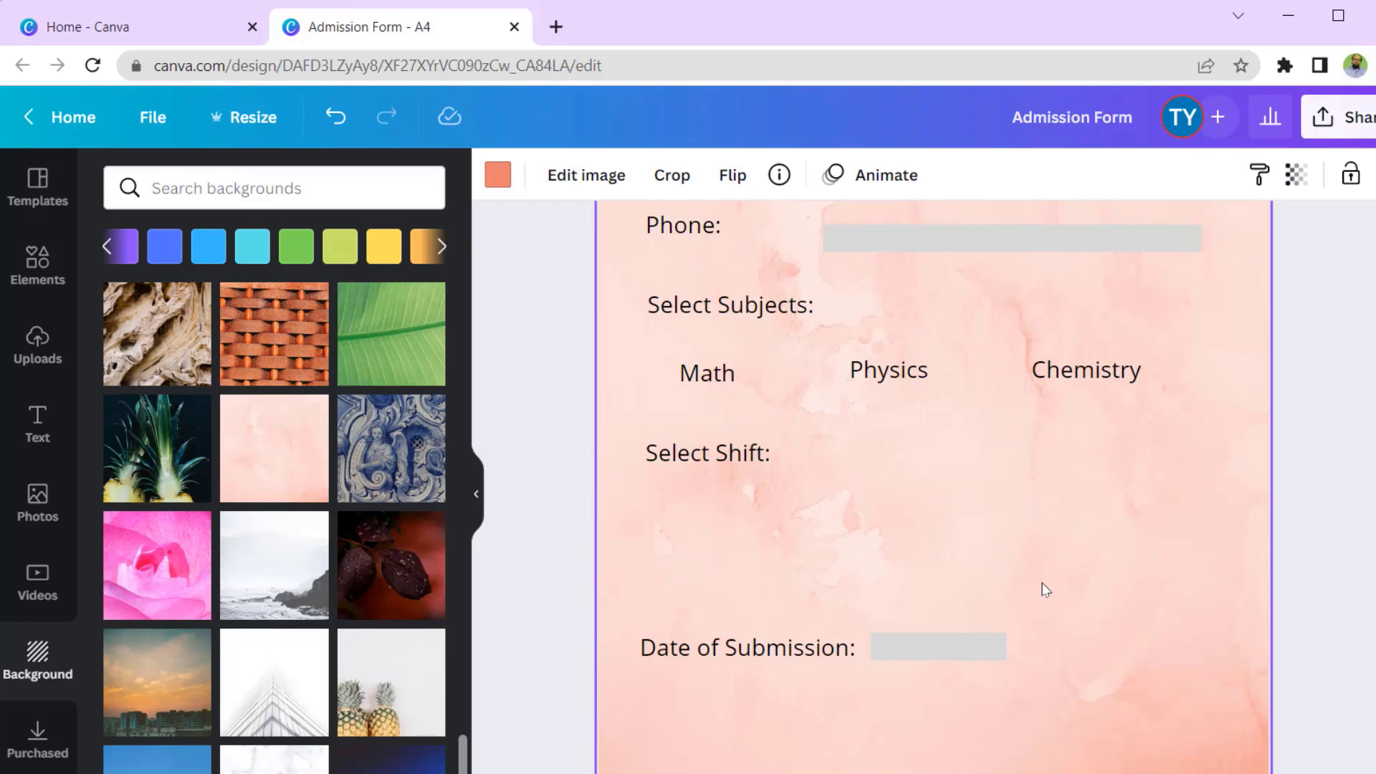
scroll(1046, 590, up, 5)
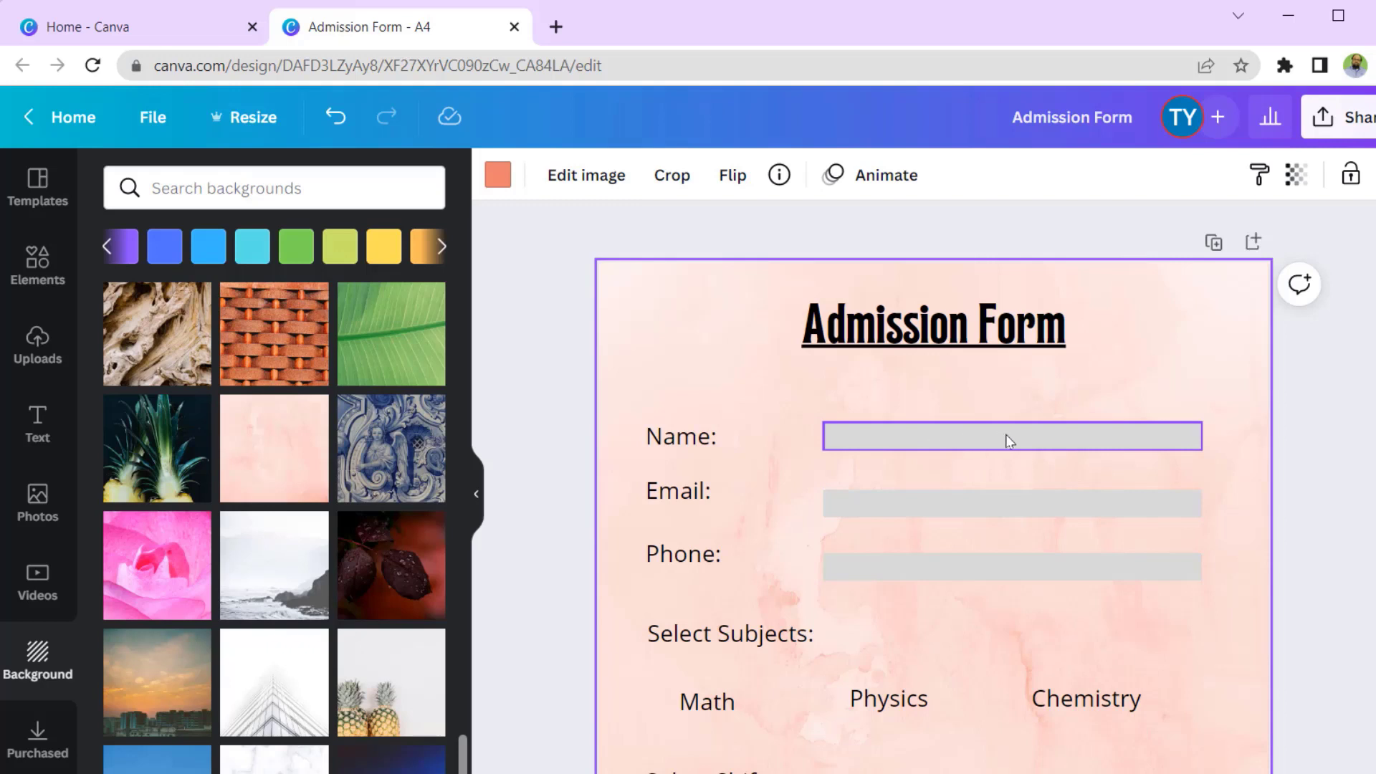
scroll(1005, 434, down, 3)
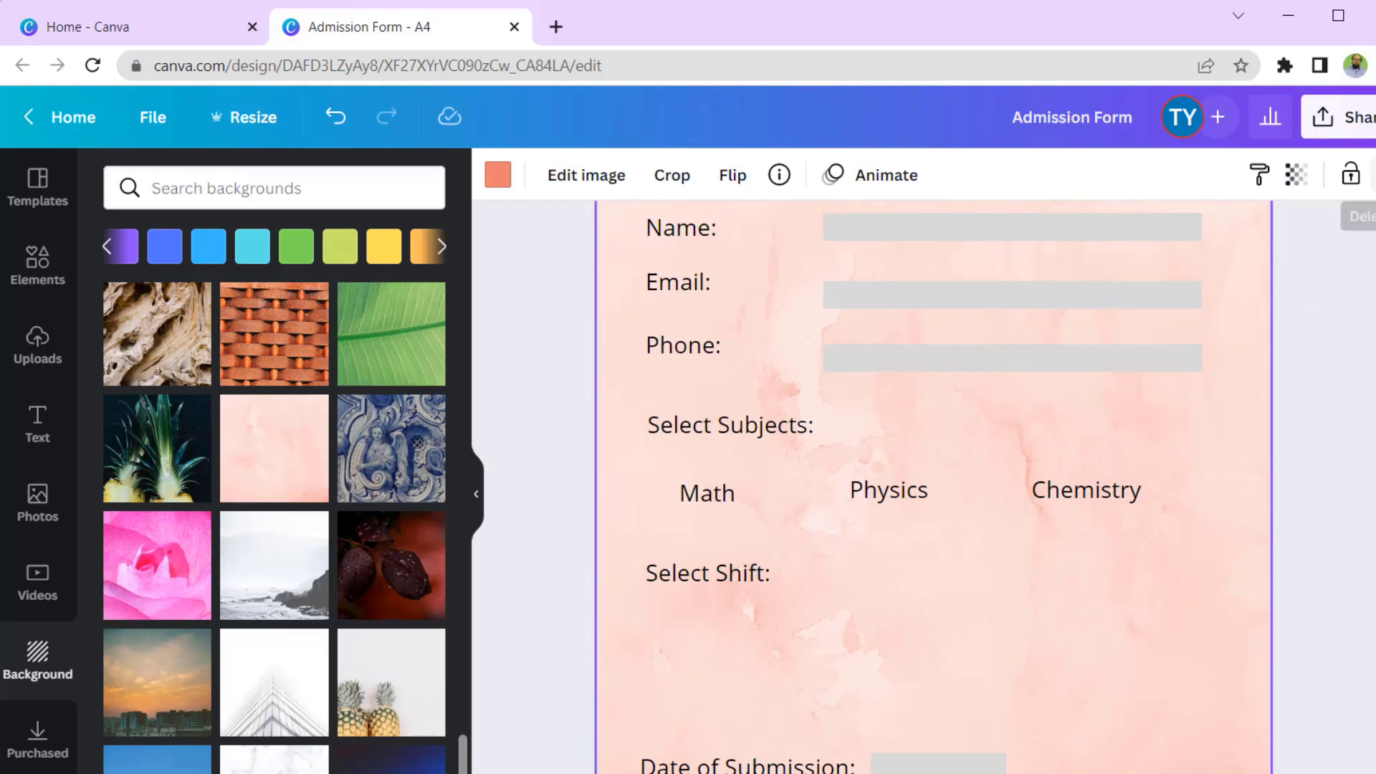
- Download the design with file type PDF Print as Admission Form.pdf
click(1365, 118)
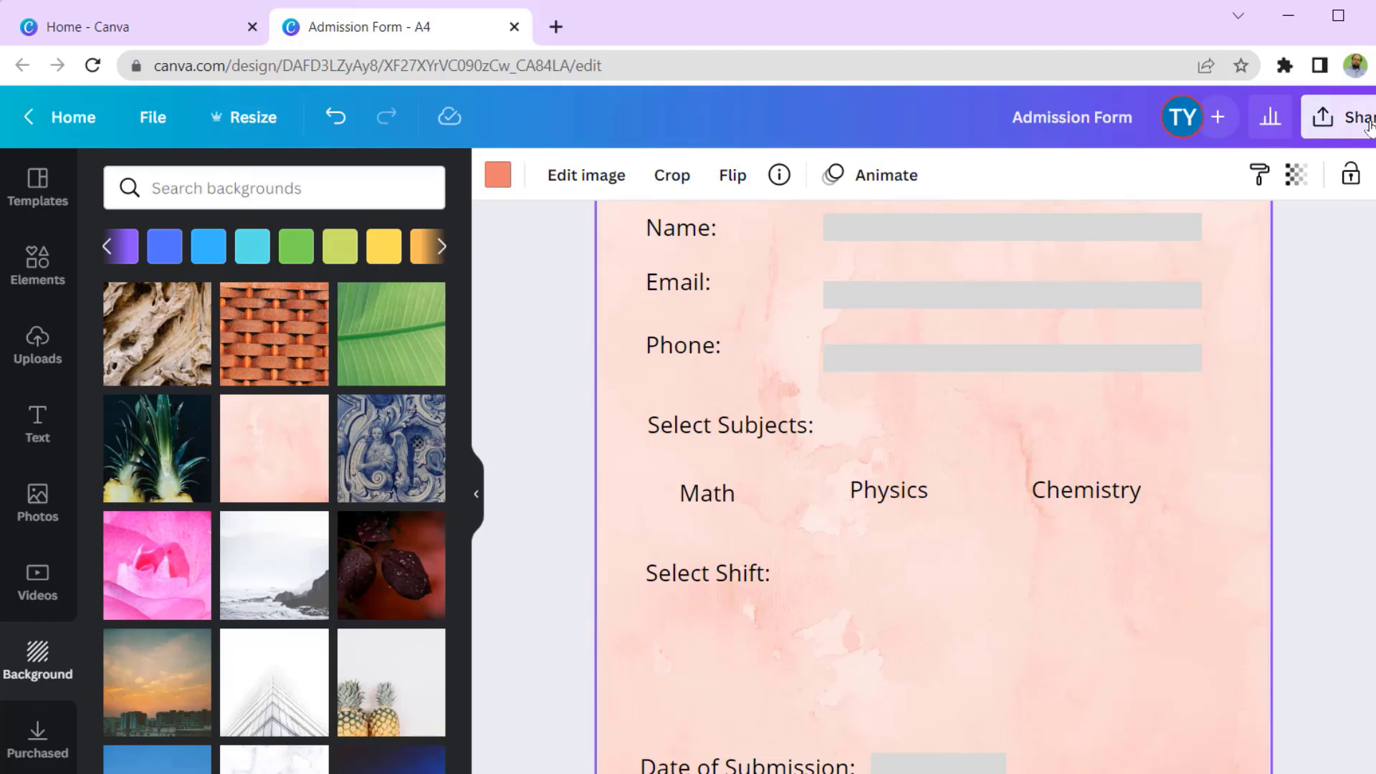
click(1034, 647)
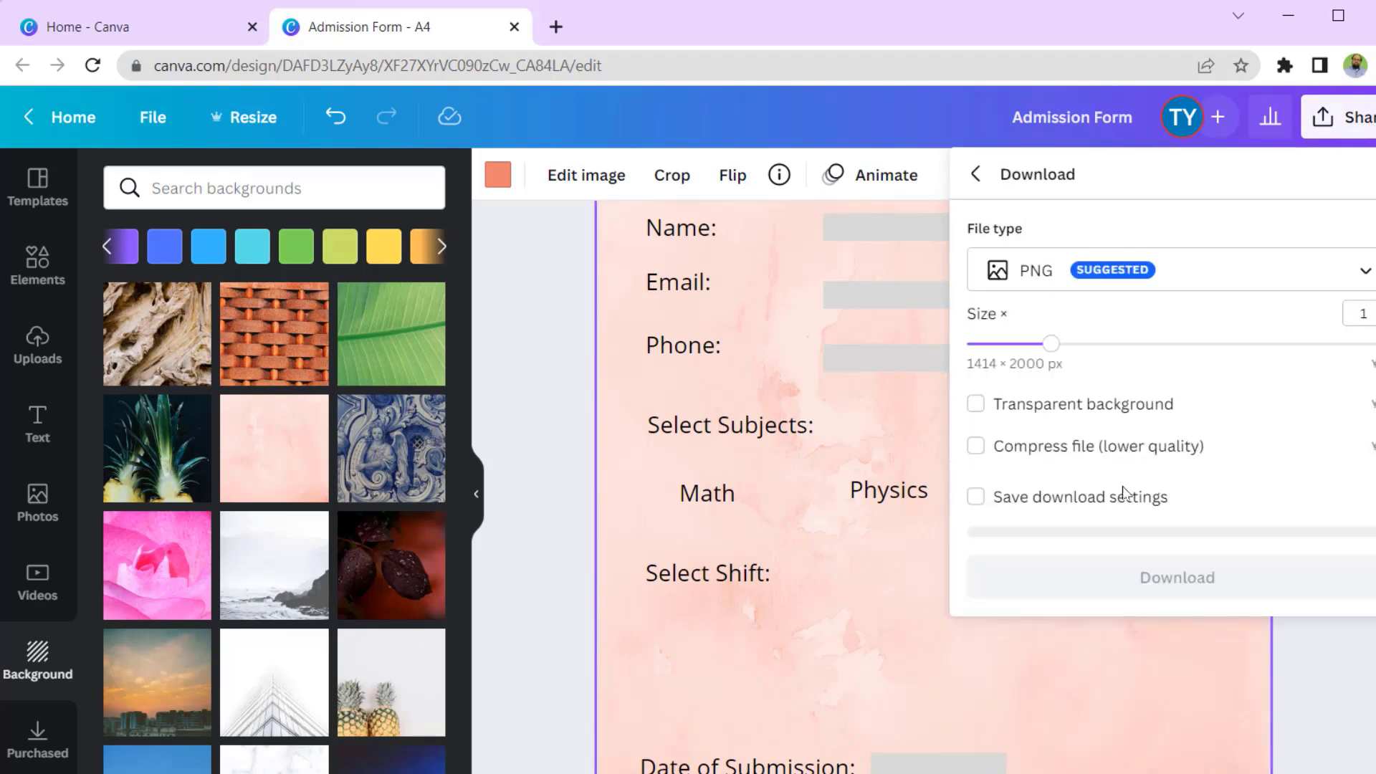
click(1182, 271)
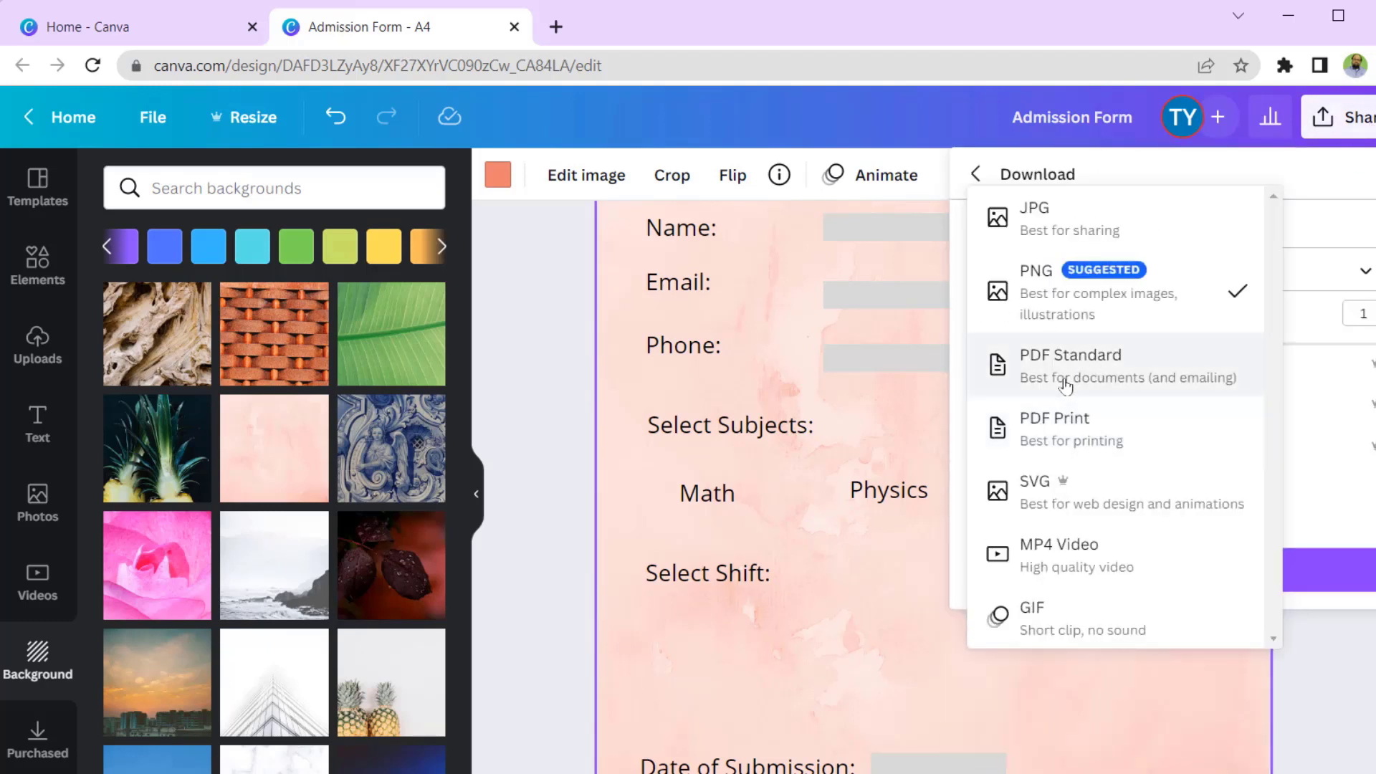
click(1073, 430)
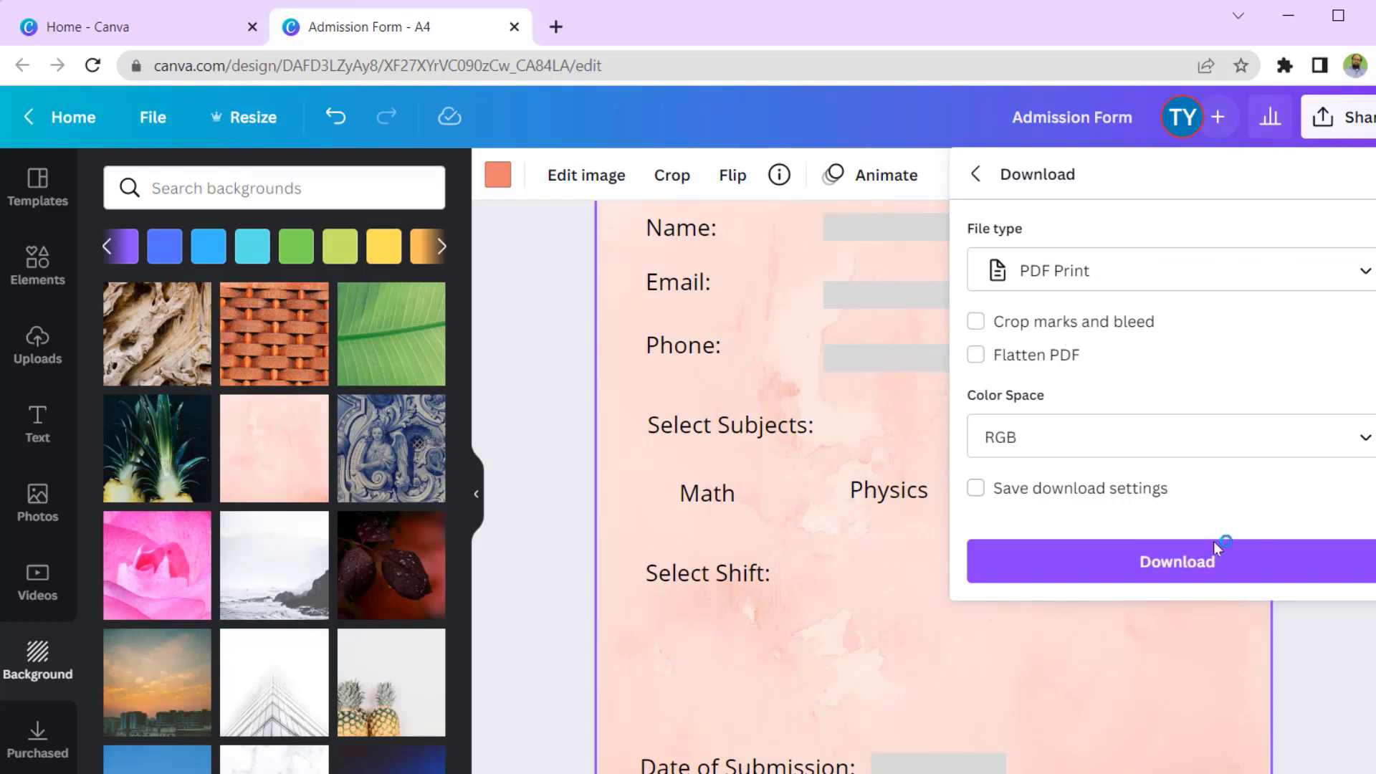
click(1188, 571)
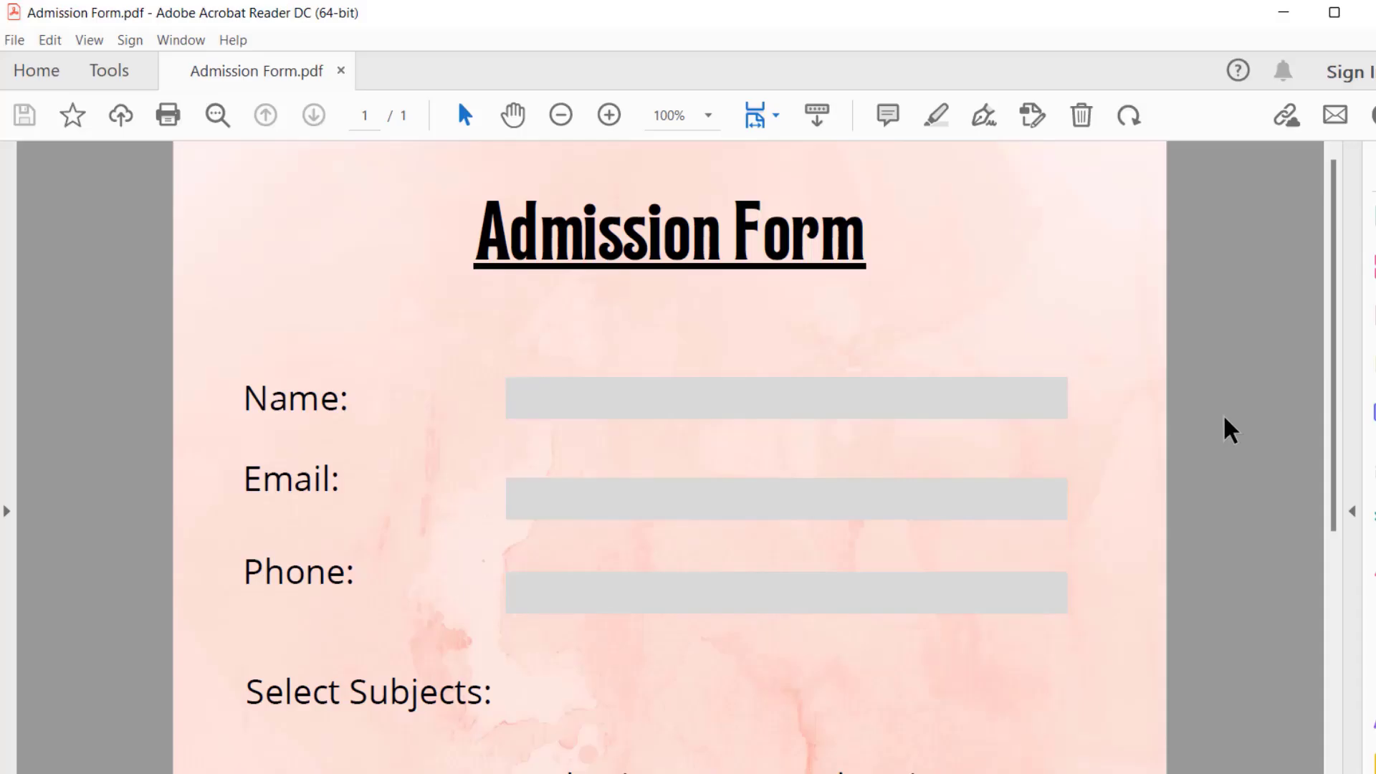
scroll(1227, 427, down, 3)
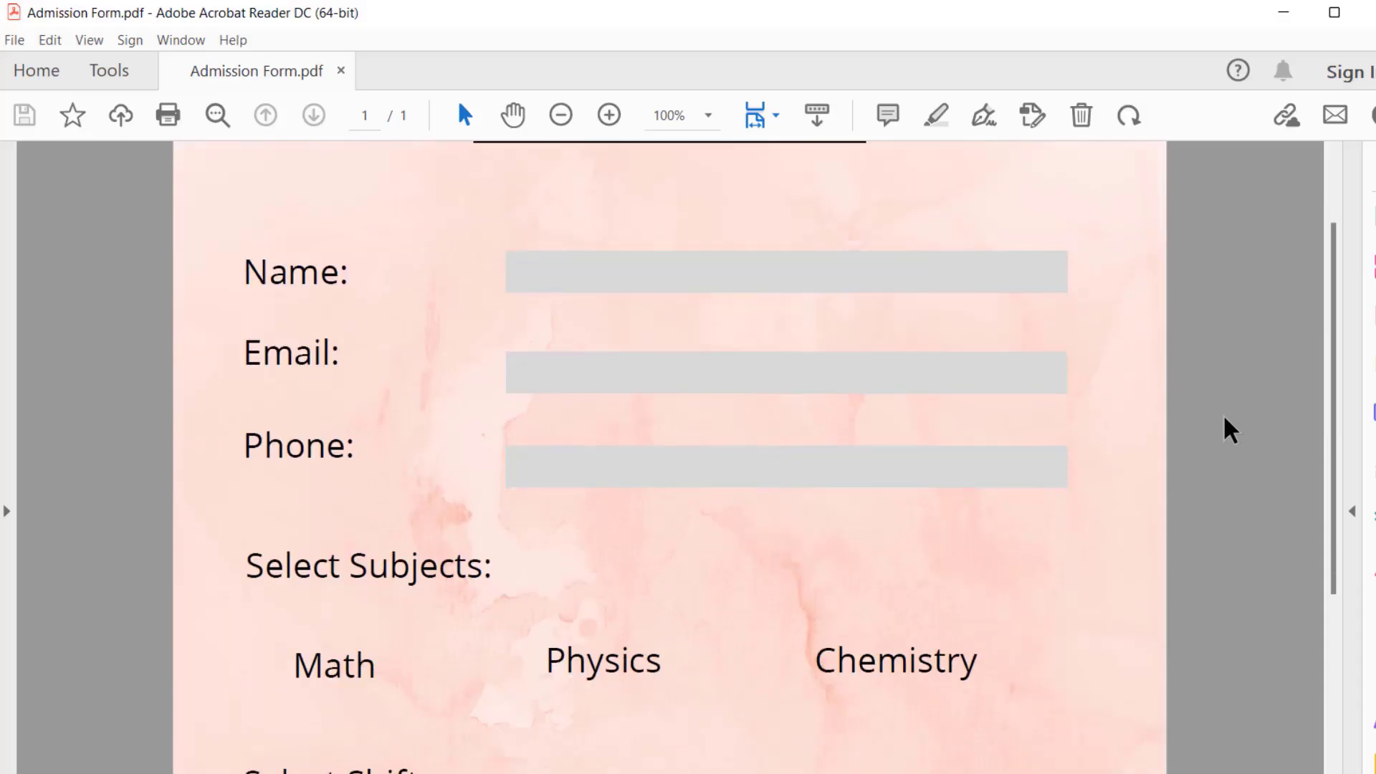